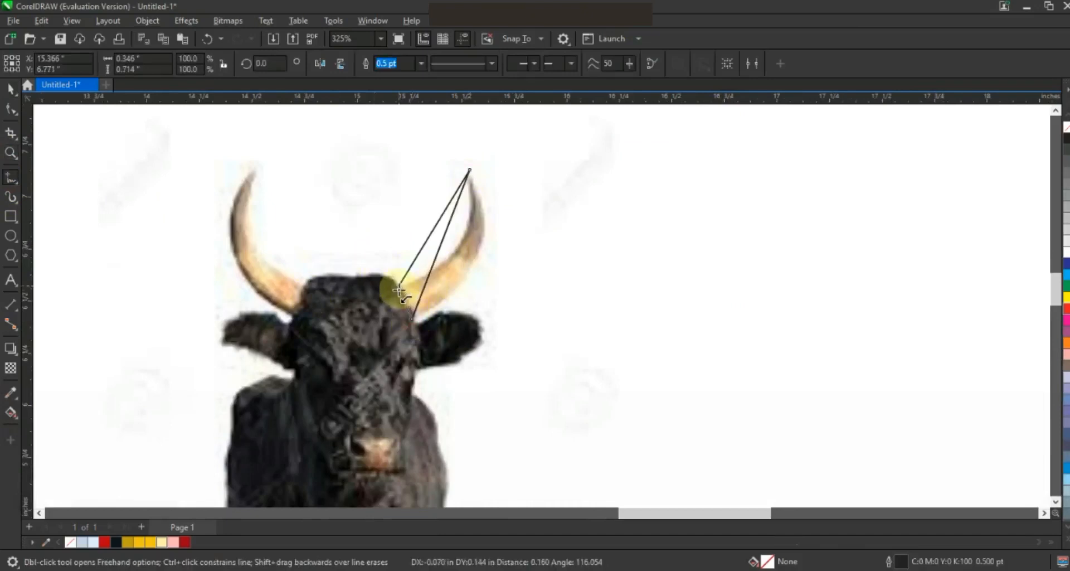
- Bend the triangle's two long sides into curves that follow the outline of the bull's right-hand horn
click(11, 108)
key(F10)
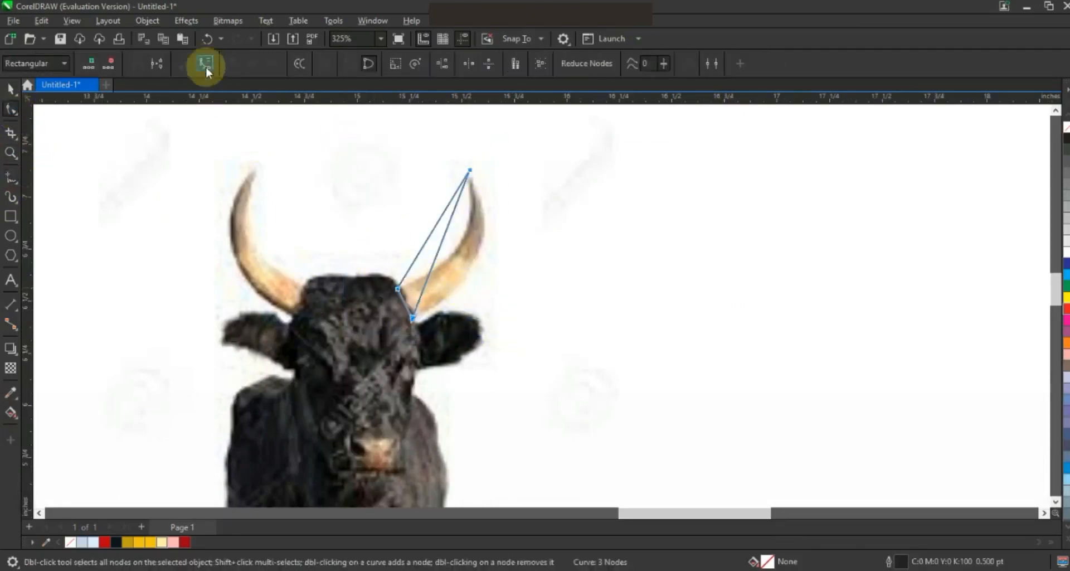
drag(443, 254, 474, 259)
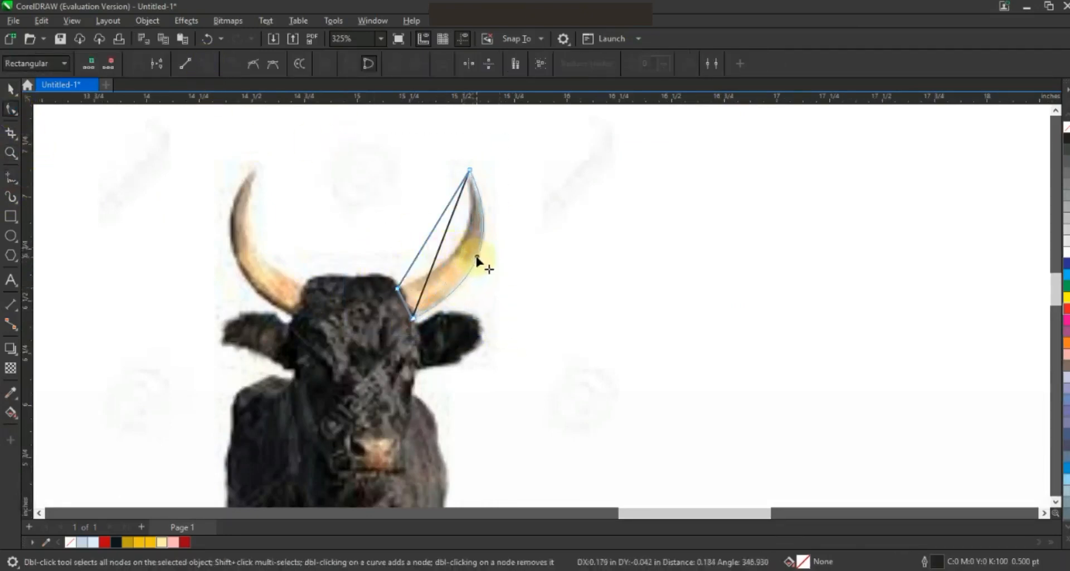
drag(432, 234, 458, 244)
- Move the traced horn outline off the bull to the empty area beside the skull image
click(11, 89)
key(F3)
key(F3)
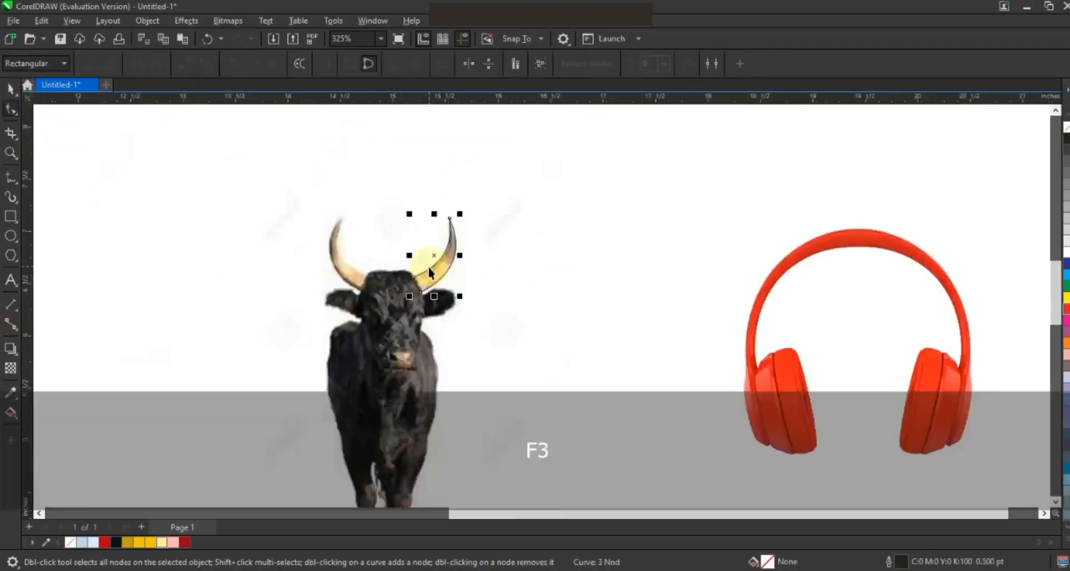
drag(606, 327, 245, 364)
drag(439, 266, 716, 182)
shift+click(898, 309)
key(shift+F2)
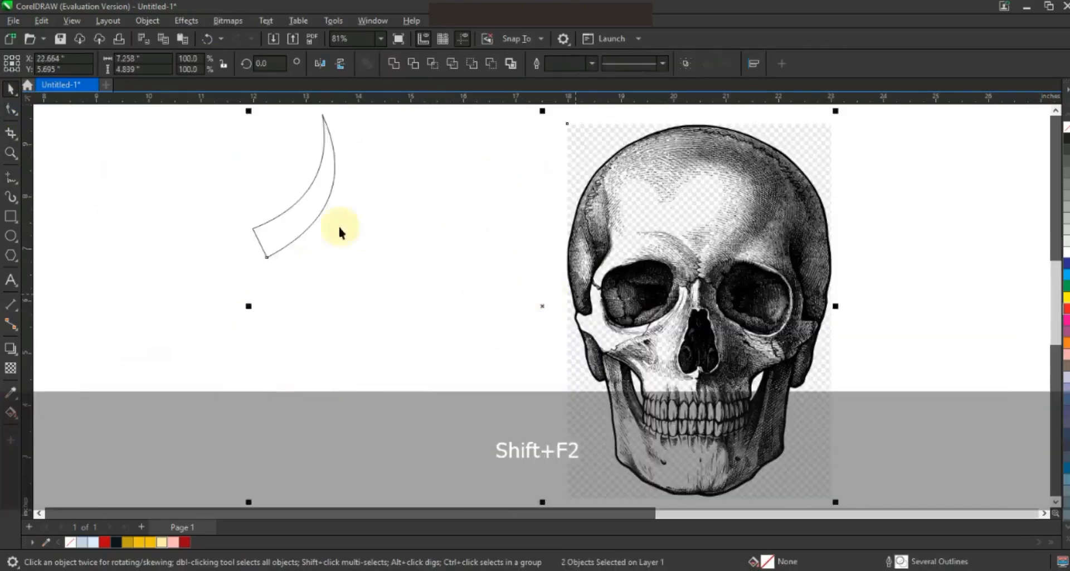
- Fill the horn outline with the near-black colour R13 G21 B28
key(Escape)
click(308, 215)
click(116, 541)
- Place the filled horn at the right side of the skull's forehead and adjust its size and position
key(F3)
drag(321, 279, 587, 273)
drag(593, 226, 612, 203)
click(646, 210)
click(591, 255)
- Place a mirrored copy of the horn on the skull's left side and nudge the pair over the skull
drag(609, 252, 426, 262)
right_click(509, 258)
shift+click(585, 275)
key(shift+F2)
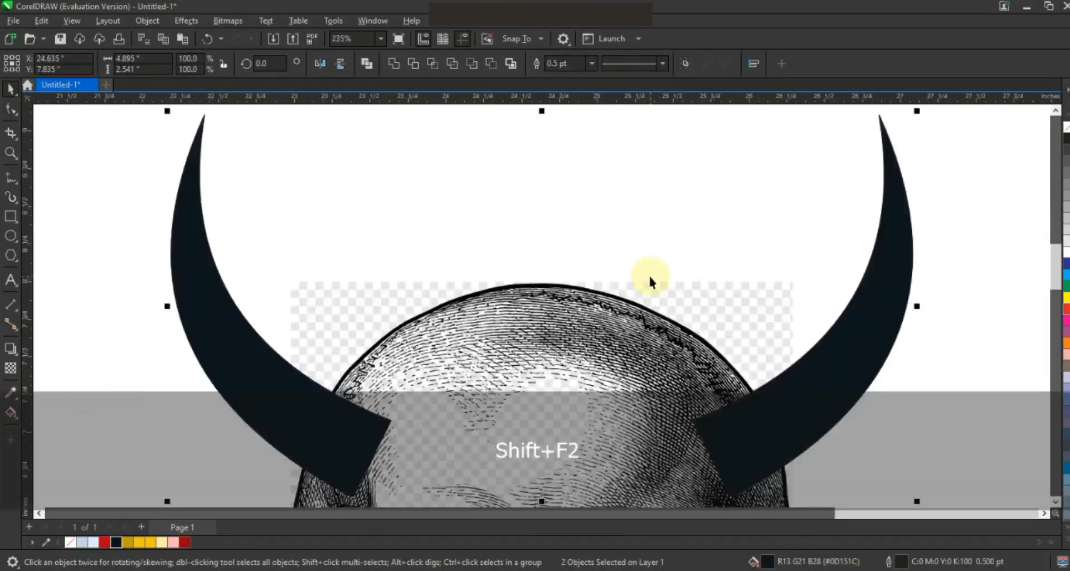
key(F3)
drag(728, 331, 725, 331)
- Apply a uniform transparency to the skull image so it fades into a tracing template
click(638, 301)
key(shift+F2)
key(Escape)
click(487, 299)
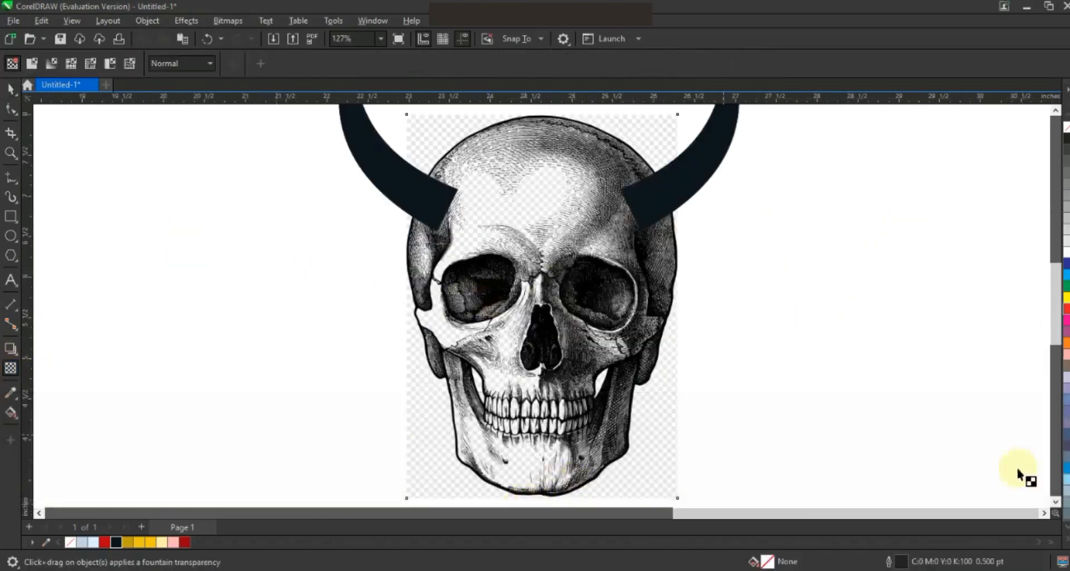
click(1055, 501)
click(562, 438)
click(522, 468)
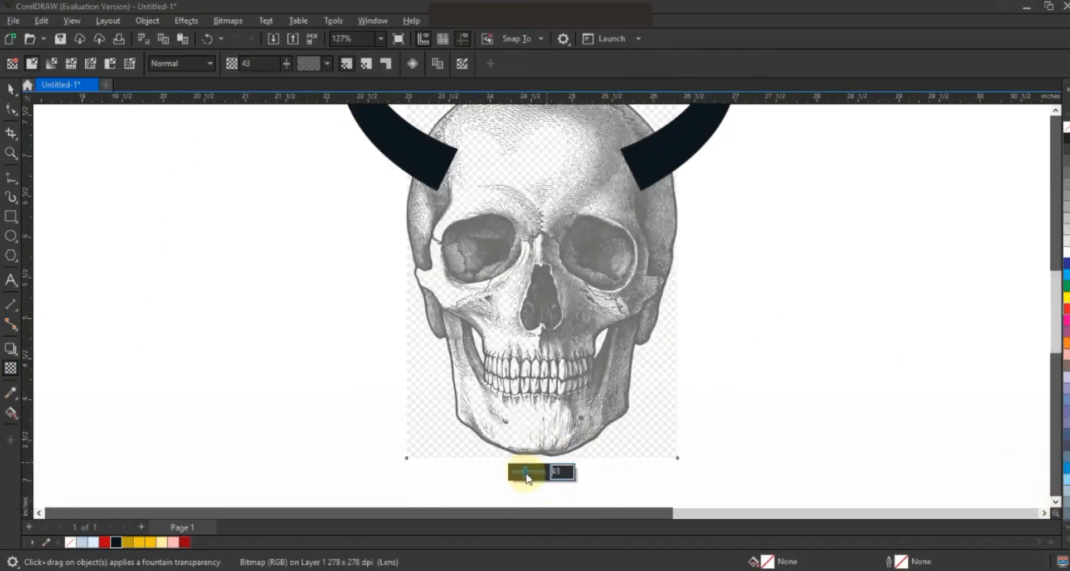
- Draw a straight vertical line from the top of the skull to the upper teeth with a 2 pt outline
click(10, 89)
key(F3)
key(Escape)
click(11, 152)
mouse_move(352, 184)
mouse_down()
mouse_move(632, 417)
mouse_move(649, 410)
mouse_up()
key(F5)
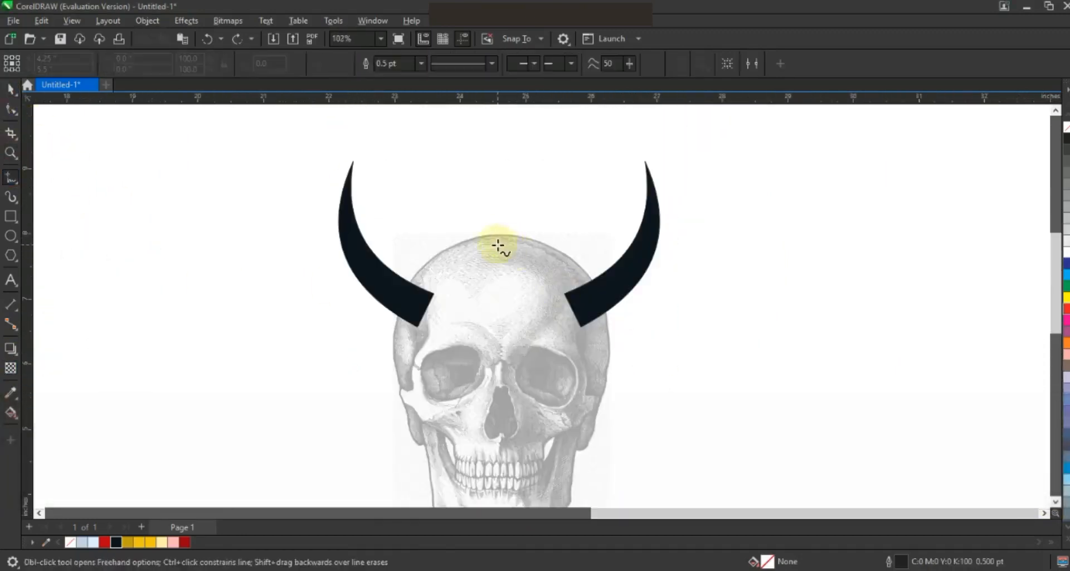
click(498, 240)
ctrl+click(498, 466)
click(10, 89)
click(422, 64)
click(397, 153)
- Centre the vertical line horizontally on the skull image
shift+click(541, 253)
key(c)
key(shift+F2)
key(Escape)
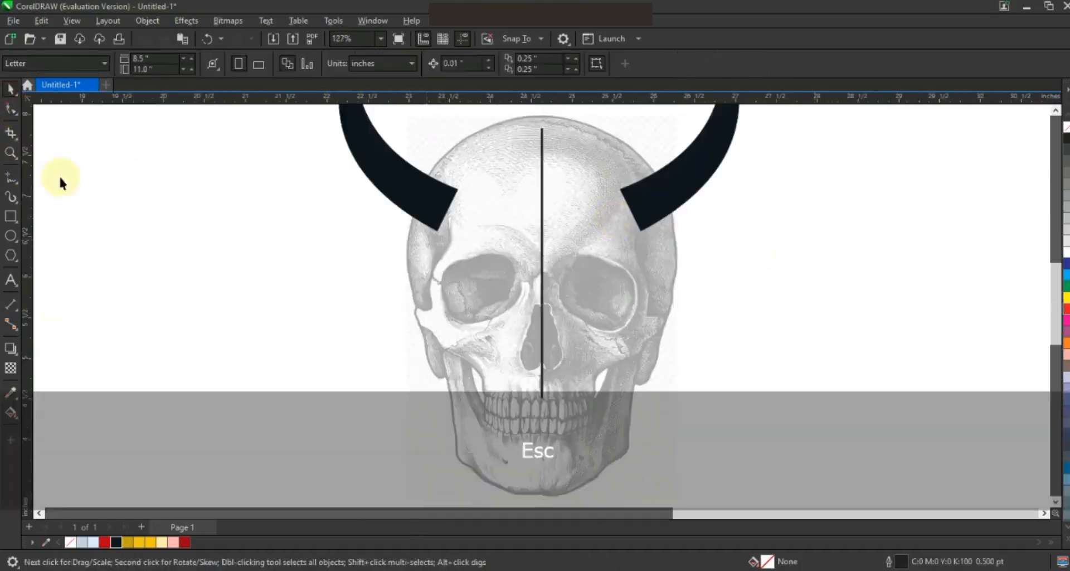
- Trace the skull's left half with straight segments from the line's lower end along teeth, cheek and temple to its upper end
click(10, 152)
click(488, 251)
key(space)
click(560, 437)
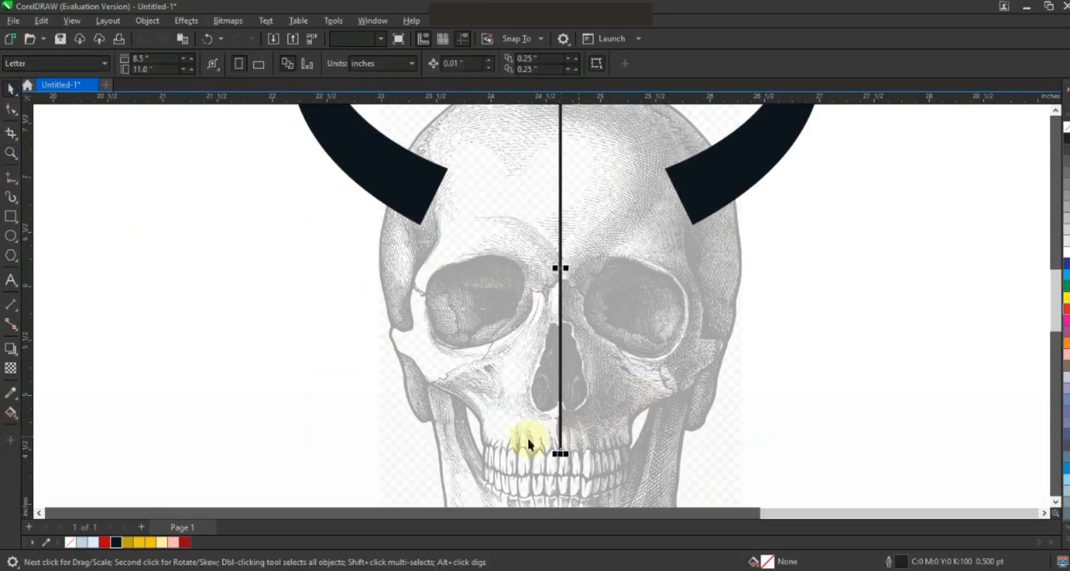
click(10, 177)
click(562, 452)
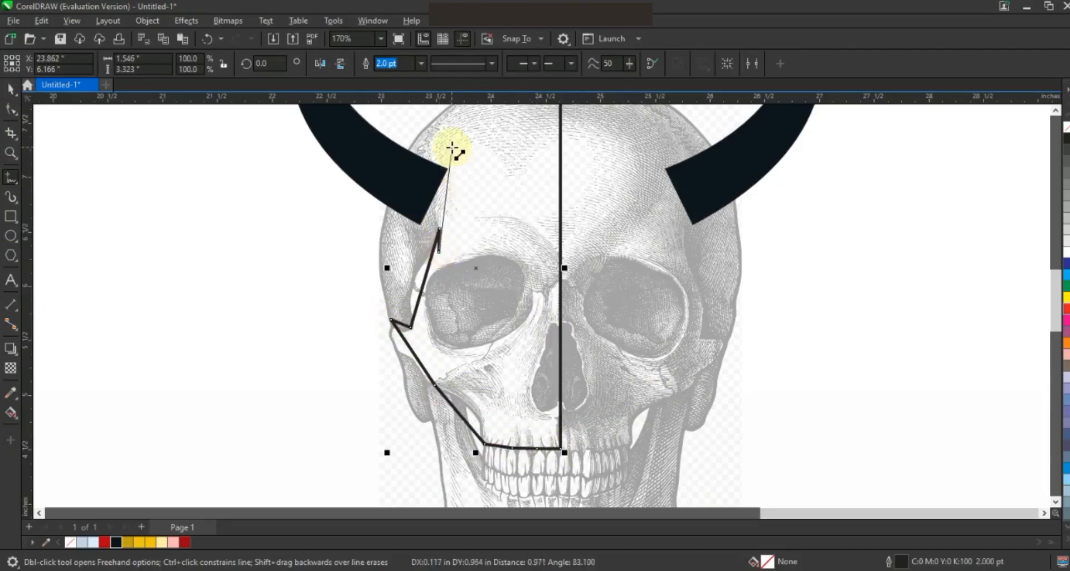
click(431, 137)
click(1055, 110)
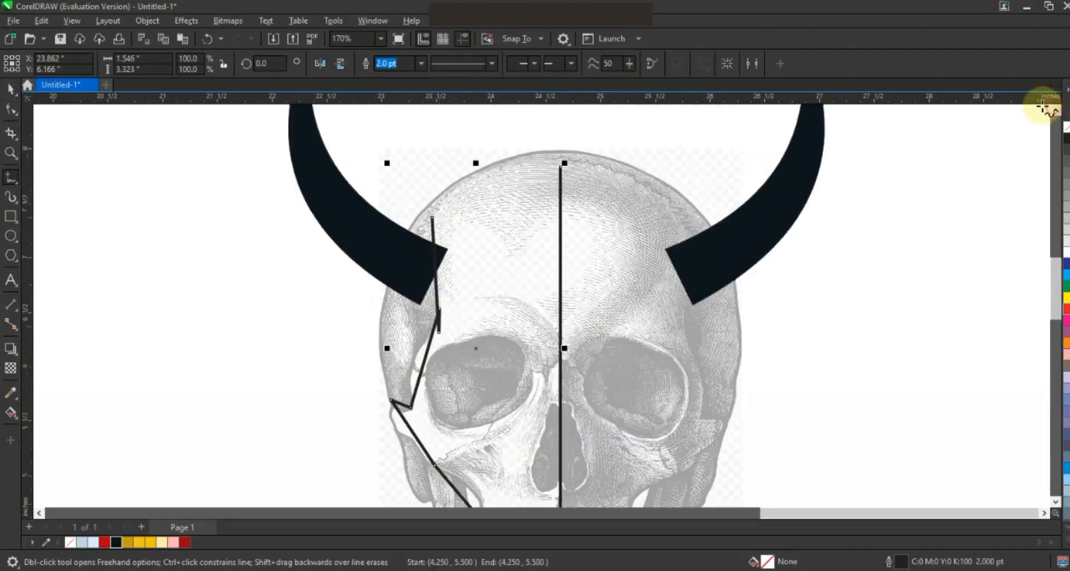
click(564, 164)
key(F3)
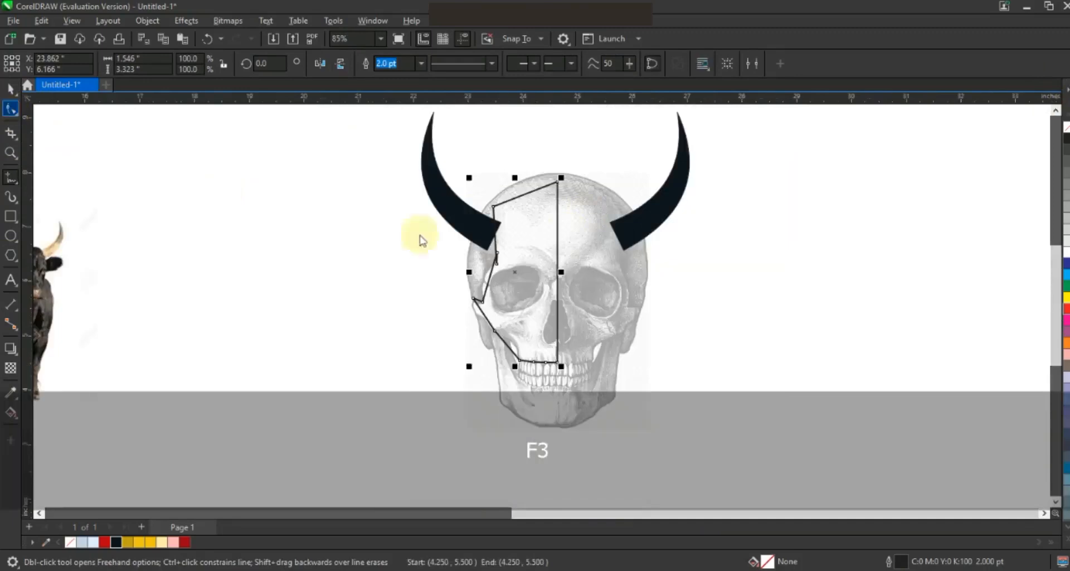
- Bend the forehead, temple, cheek and jaw segments of the half outline into curves following the skull
key(F10)
key(shift+F2)
drag(566, 147, 549, 132)
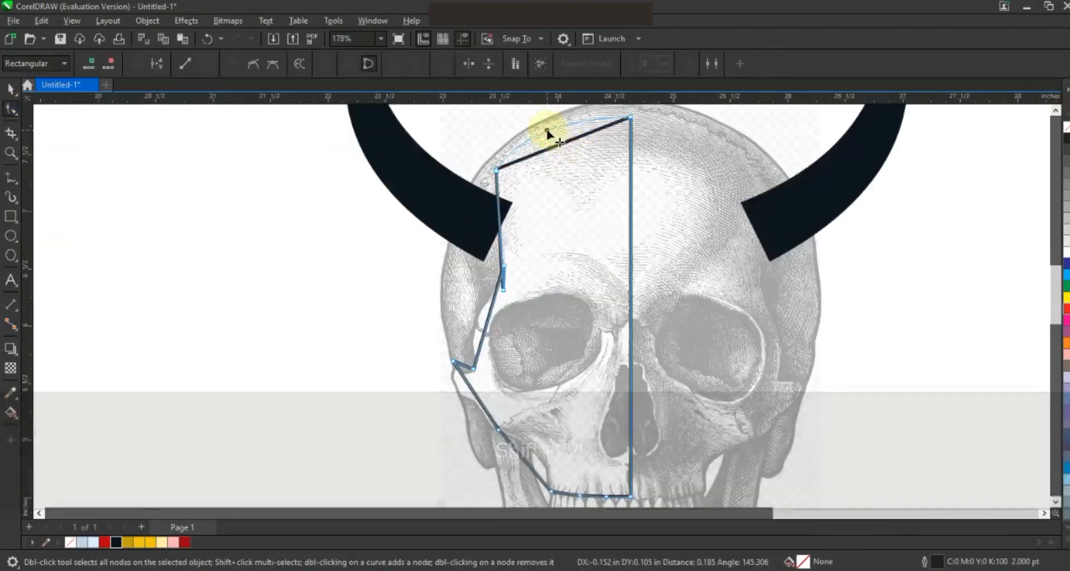
drag(506, 223, 540, 193)
drag(481, 341, 485, 292)
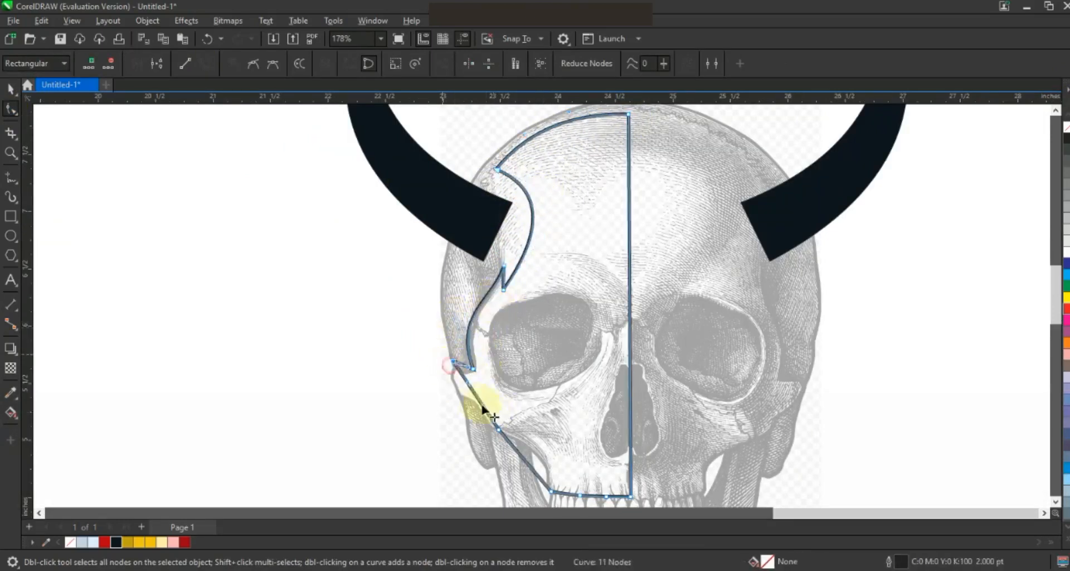
drag(468, 383, 451, 397)
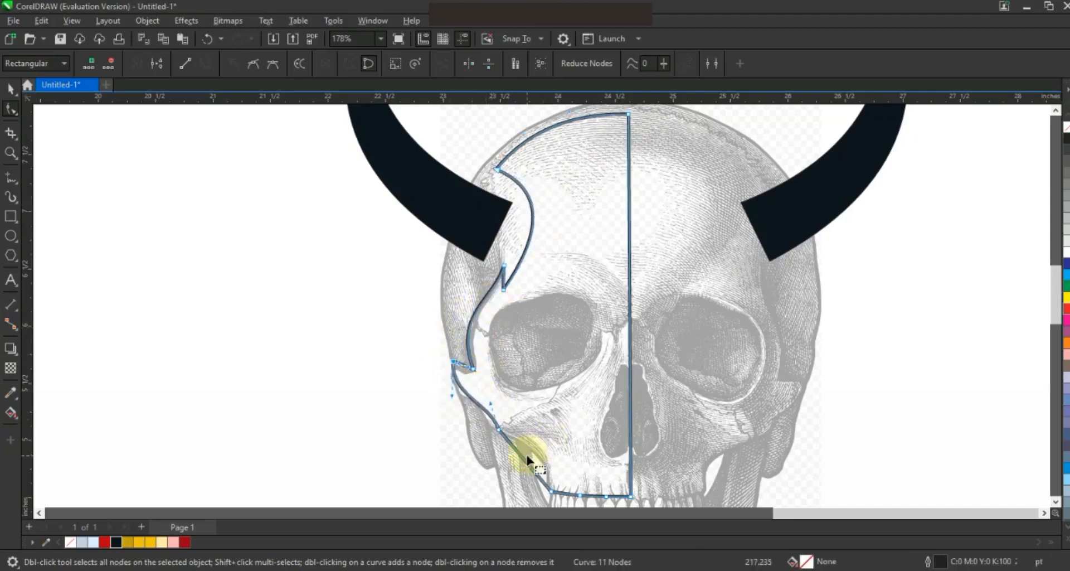
drag(526, 456, 532, 450)
- Curve the short lower segments of the half outline into scallops around the upper teeth
key(F3)
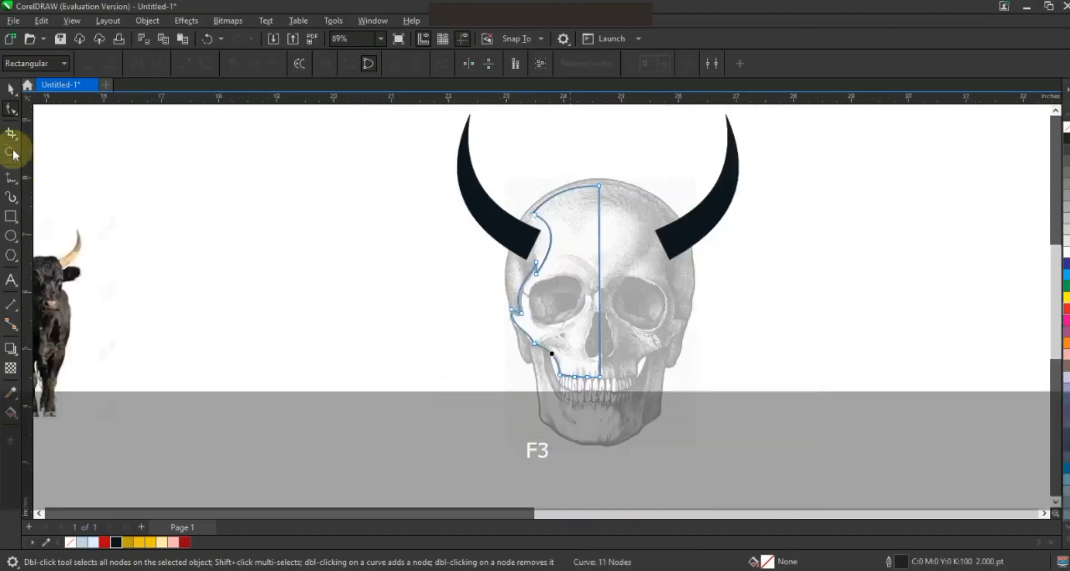
click(10, 152)
drag(476, 287, 709, 424)
click(10, 108)
drag(463, 383, 563, 391)
click(11, 91)
- Place a mirrored copy of the half outline on the right side and weld both halves into one shape
key(shift+F2)
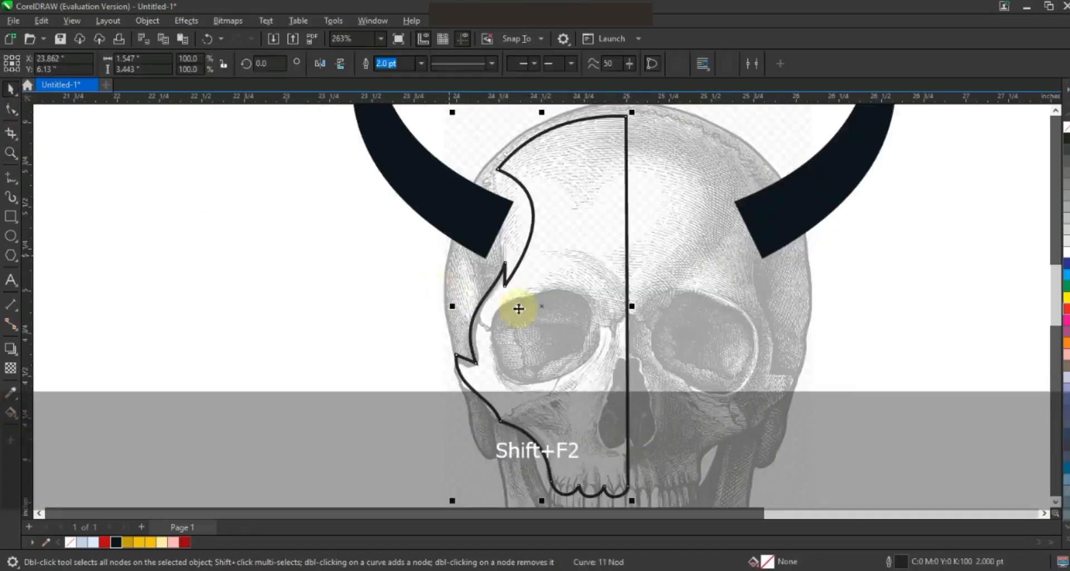
drag(452, 305, 655, 333)
right_click(655, 333)
drag(708, 313, 701, 312)
shift+click(567, 129)
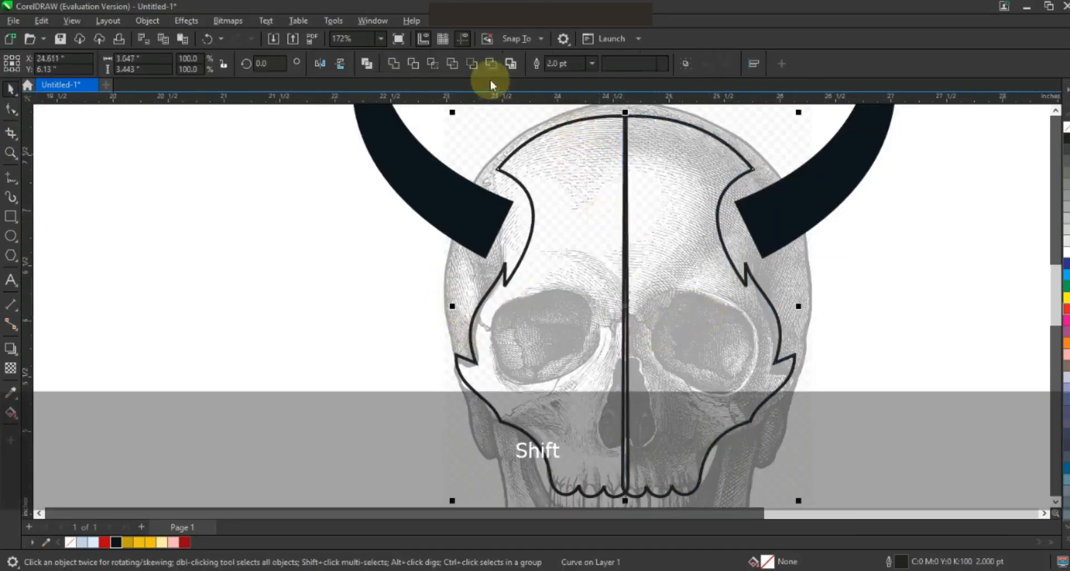
click(394, 63)
- Centre the welded face outline horizontally on the skull image
key(F3)
shift+click(632, 393)
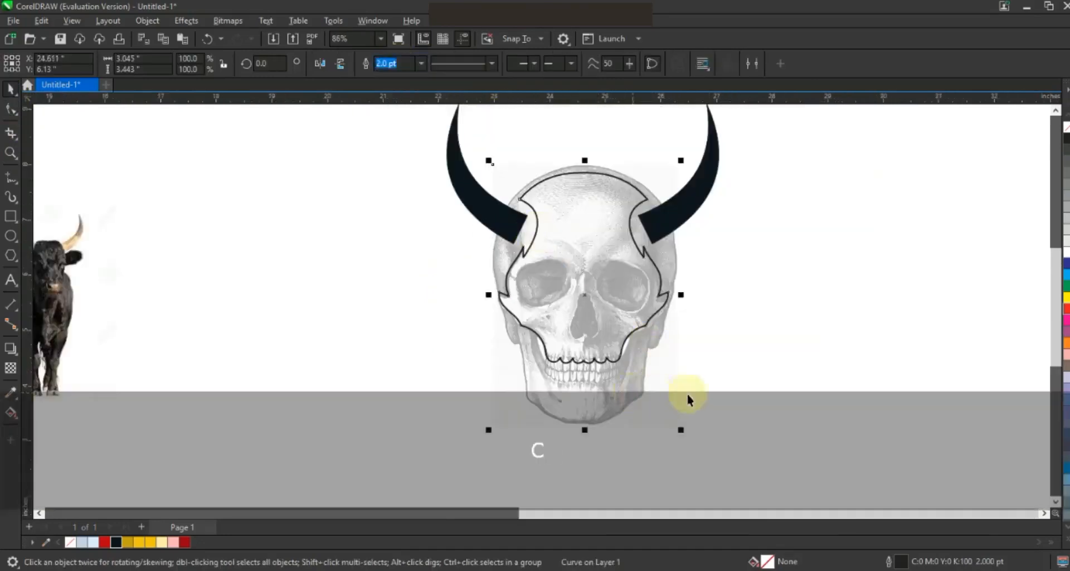
key(c)
click(770, 377)
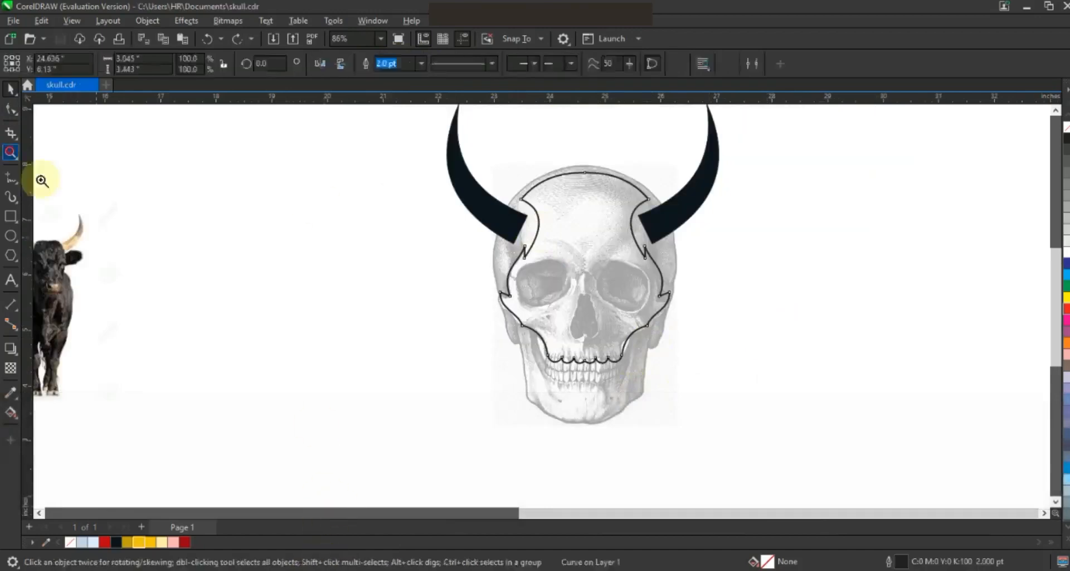
- Draw a closed triangle of straight segments over the left half of the skull's nasal cavity
drag(471, 226, 713, 396)
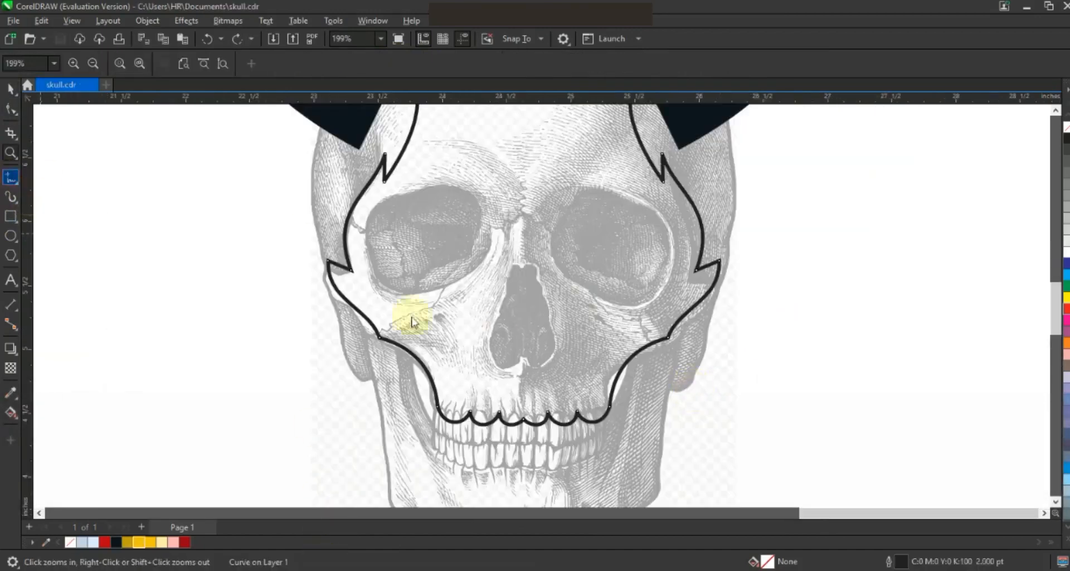
click(523, 312)
click(521, 312)
ctrl+click(522, 360)
- Bend the nose triangle's outer sides into curves that form a rounded half of an upside-down heart
click(10, 153)
drag(414, 275, 601, 404)
key(F10)
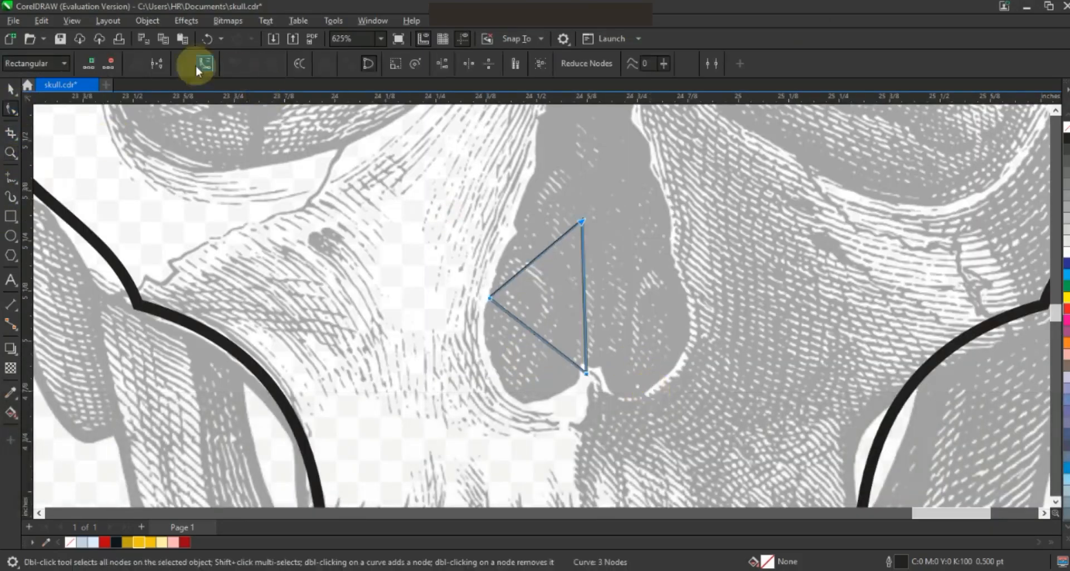
drag(485, 344, 466, 351)
drag(554, 350, 500, 446)
drag(530, 266, 527, 249)
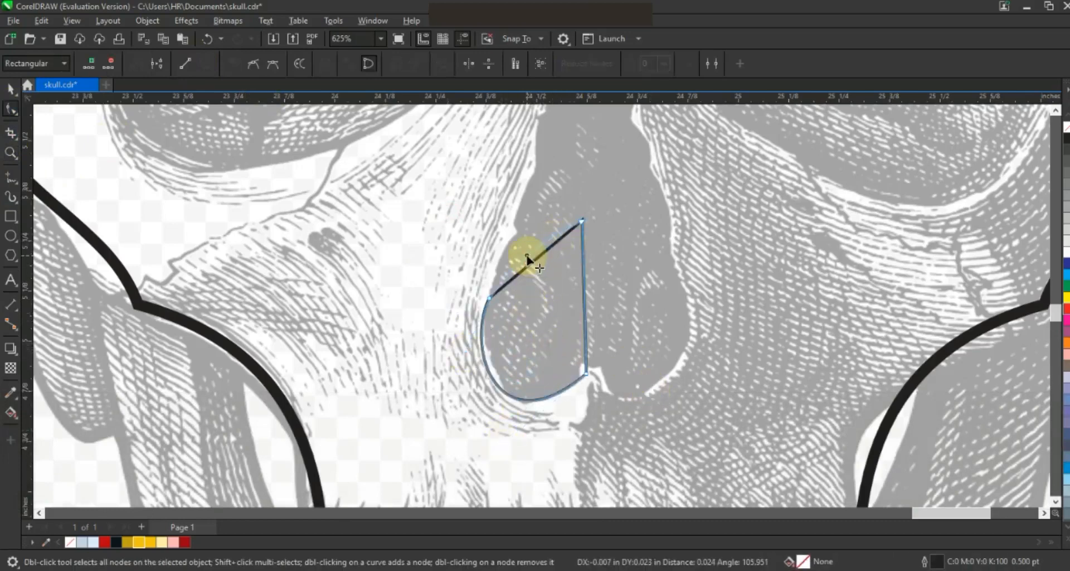
- Place a mirrored copy of the nose half on the right and weld both halves into one shape
click(10, 88)
drag(477, 311, 618, 311)
right_click(619, 311)
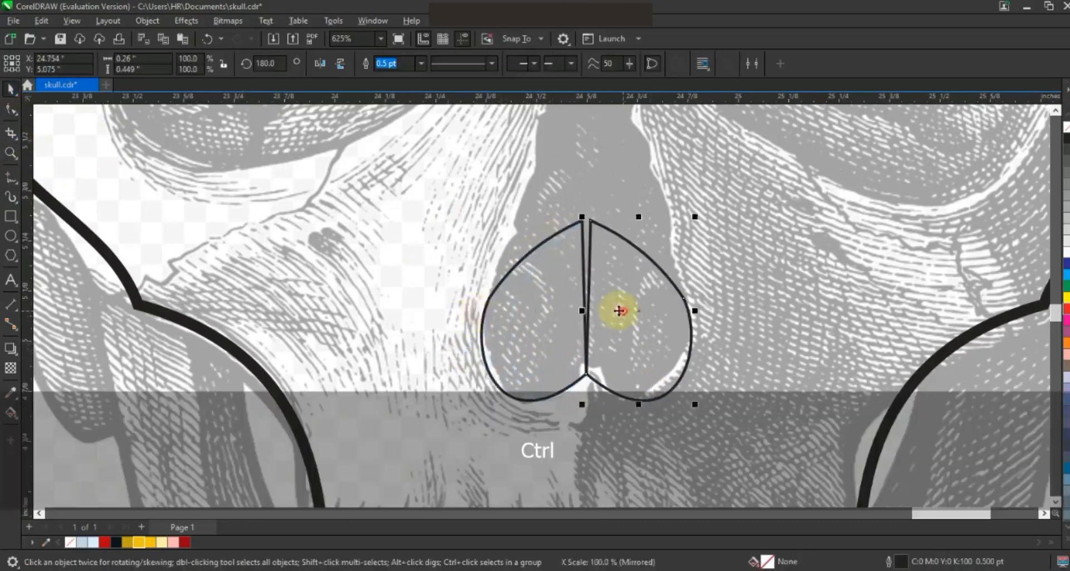
shift+click(544, 306)
click(383, 64)
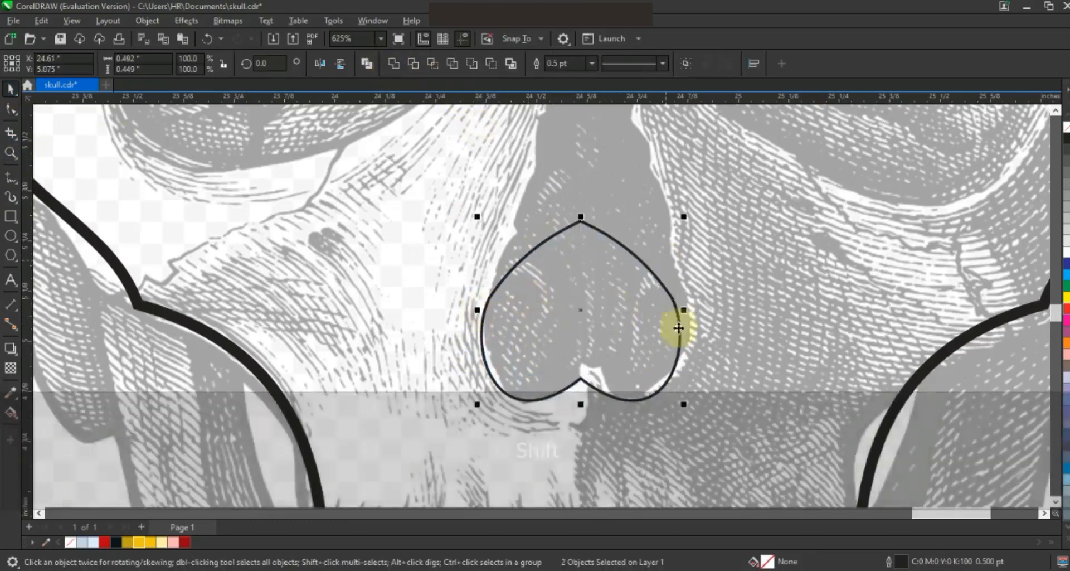
- Centre the nose shape horizontally on the skull image
key(F3)
shift+click(656, 350)
key(c)
click(815, 369)
- Narrow the nose shape to about 0.43 inches and extend its upper tip to about 0.53 inches tall overall
click(637, 300)
drag(650, 285, 647, 287)
click(10, 110)
click(617, 268)
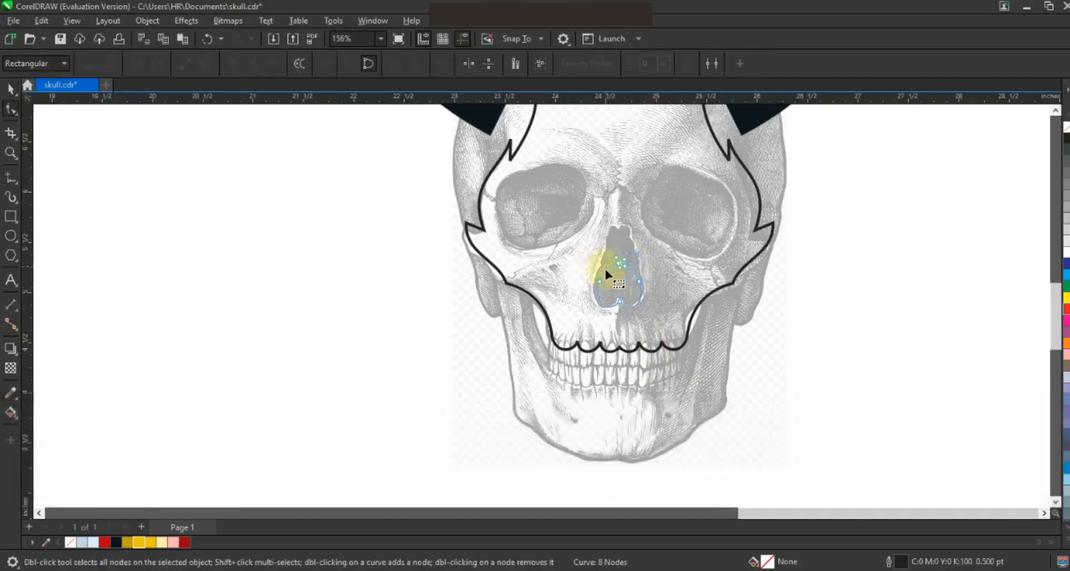
click(10, 88)
click(910, 332)
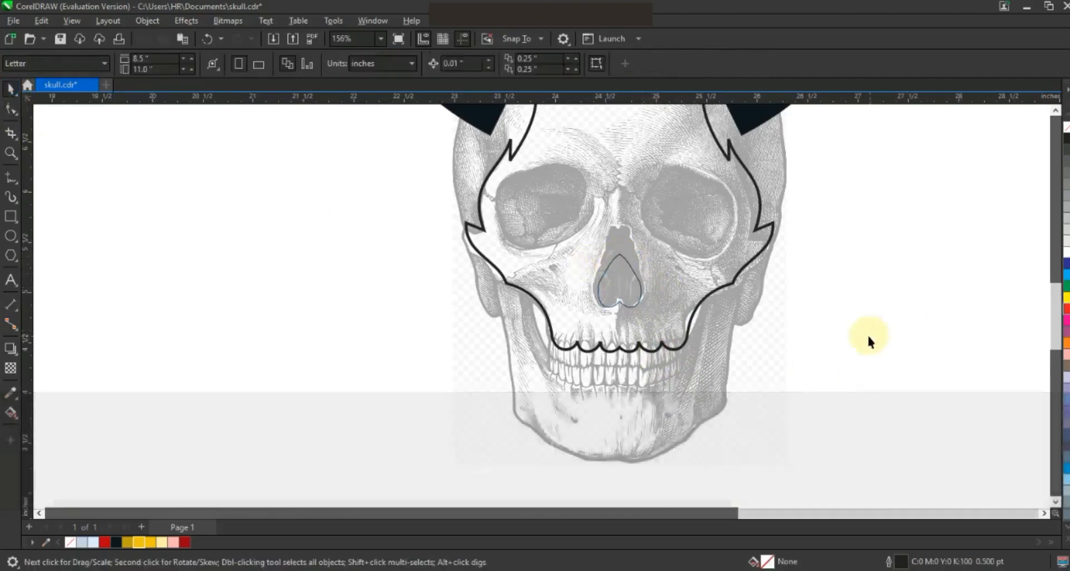
- Fill the nose shape with the near-black colour used for the horns
click(661, 301)
click(115, 542)
click(161, 395)
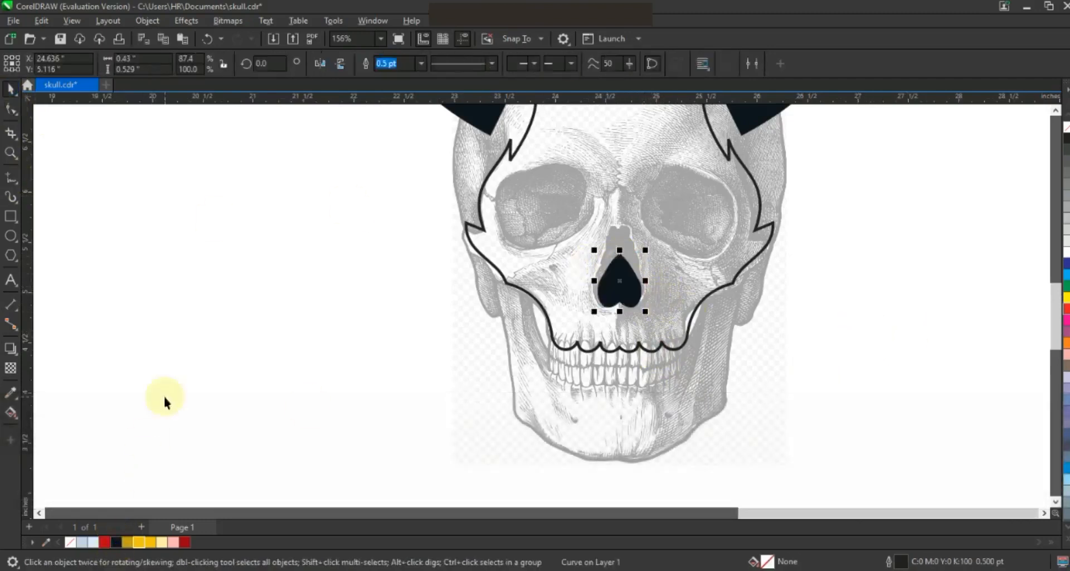
- Draw a closed, jagged straight-sided brow shape about 1.5 by 0.85 inches over the right eye socket, with a 1.5 pt outline
click(10, 154)
right_click(543, 295)
drag(457, 189, 736, 349)
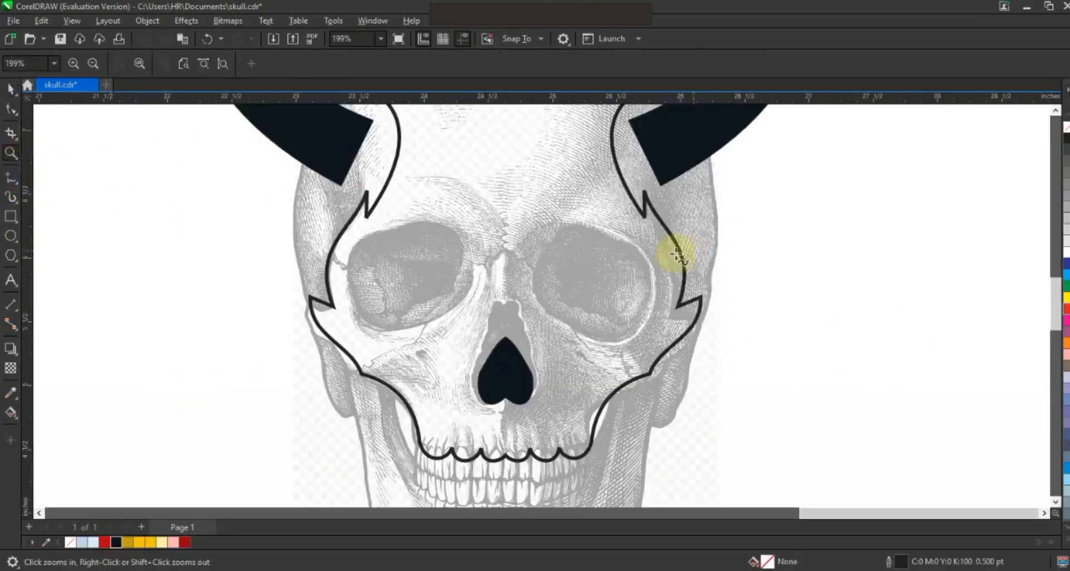
key(F5)
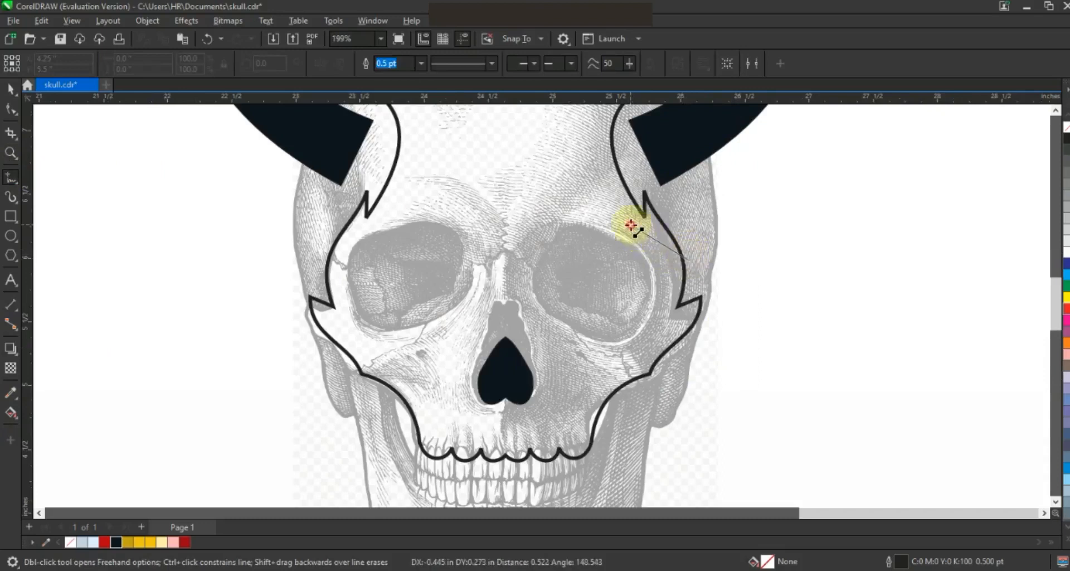
click(631, 225)
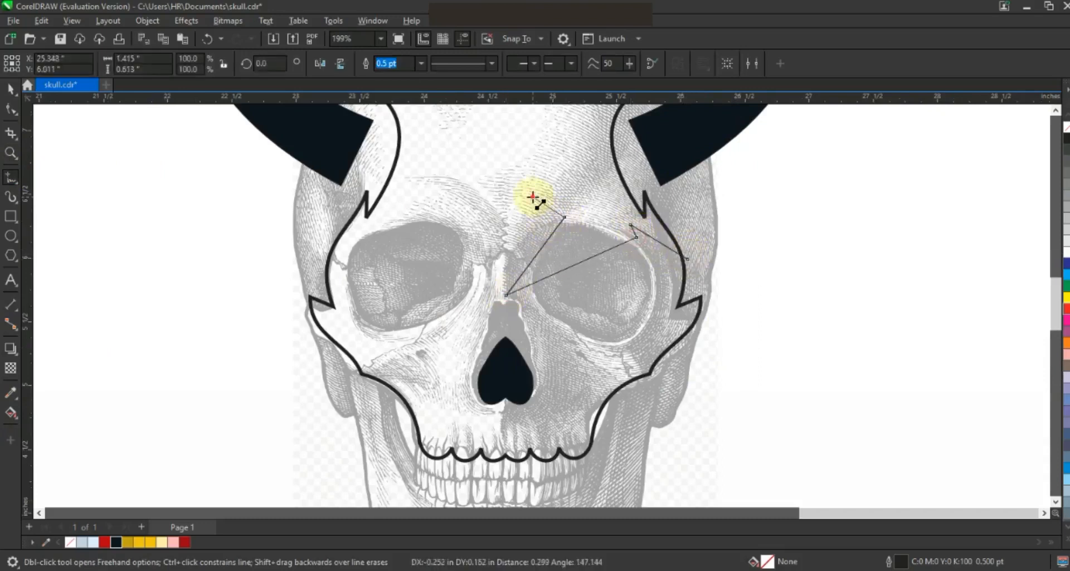
click(497, 238)
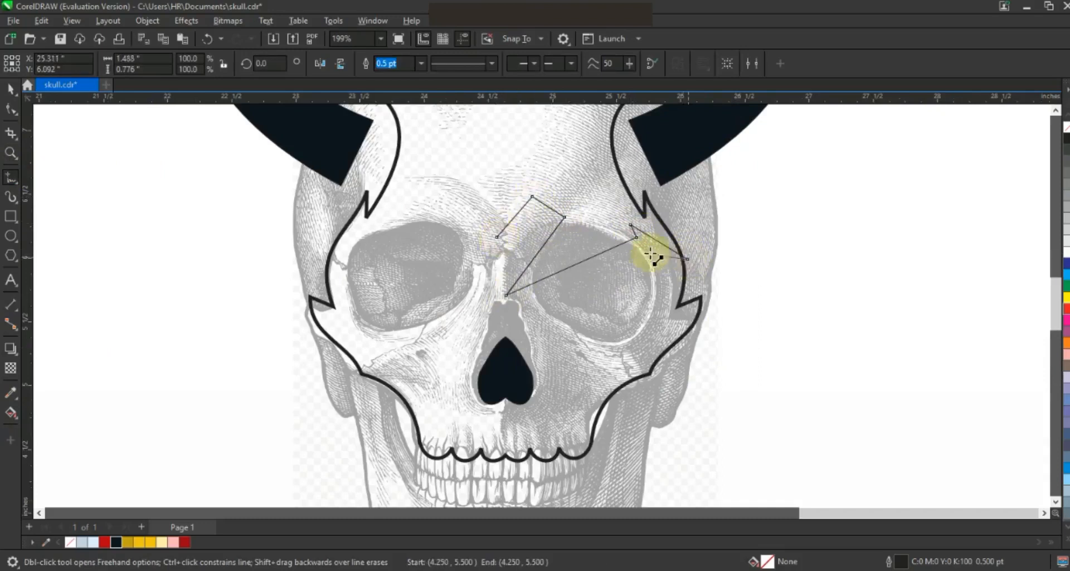
click(664, 271)
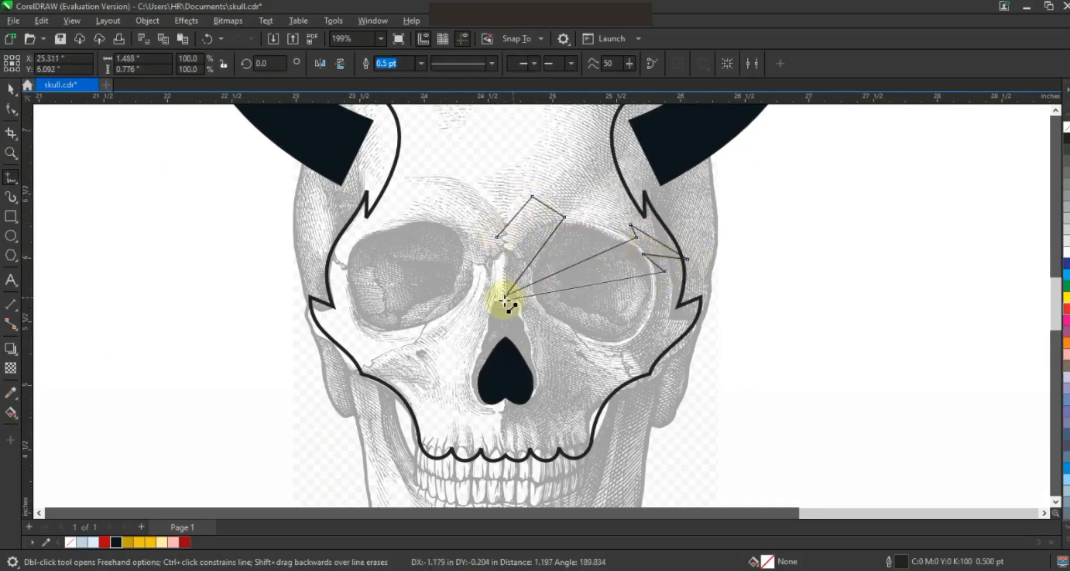
click(496, 305)
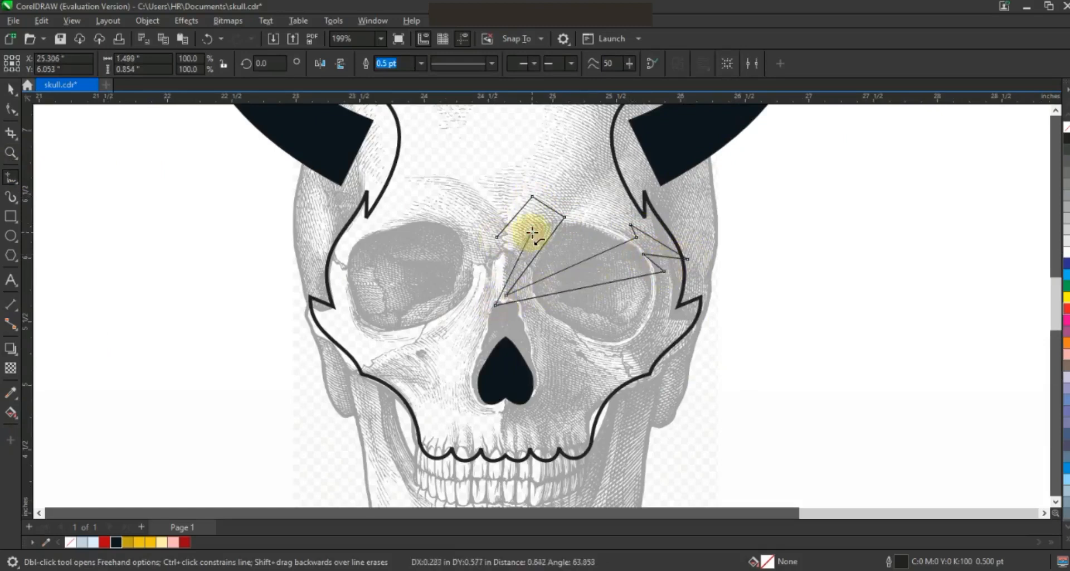
click(500, 237)
click(421, 63)
click(413, 108)
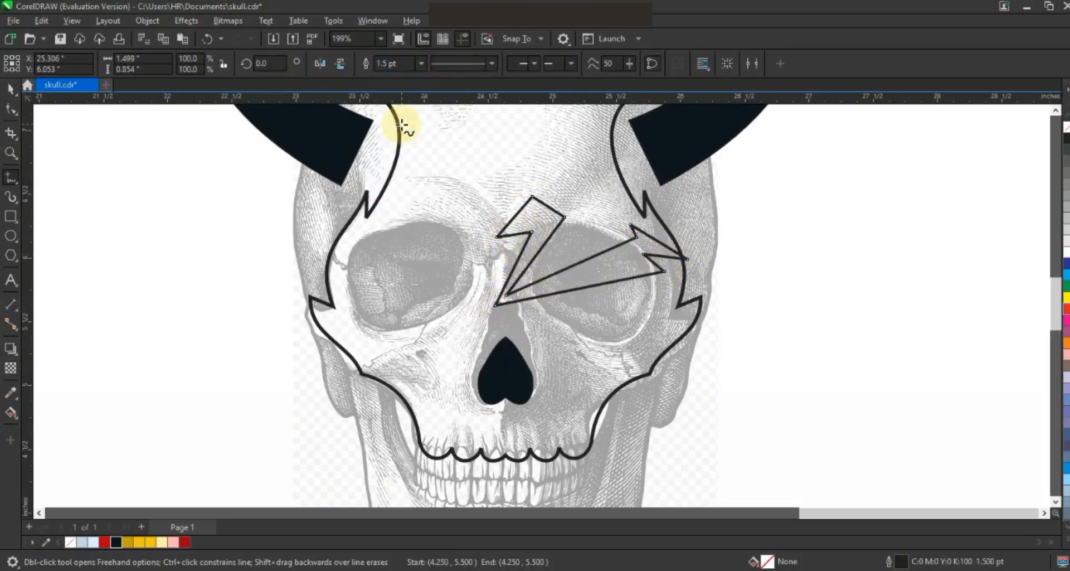
- Convert the brow shape's segments to curves and arch its long edges over the eye socket
click(11, 108)
click(205, 64)
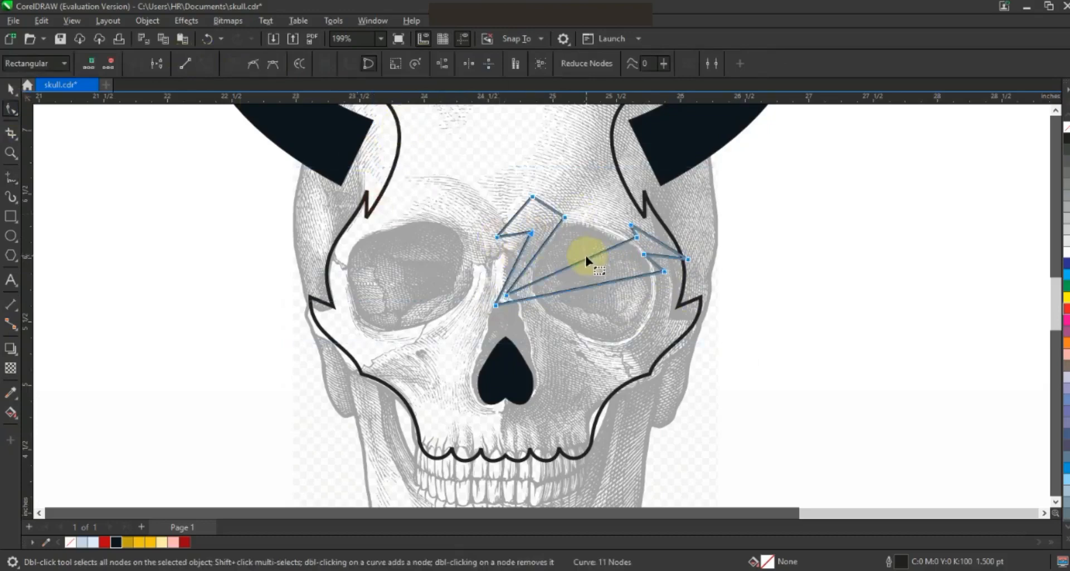
drag(546, 242, 534, 238)
drag(568, 268, 561, 229)
drag(592, 285, 584, 253)
drag(691, 261, 692, 261)
click(507, 293)
mouse_move(506, 292)
mouse_down()
mouse_move(519, 282)
mouse_move(508, 285)
mouse_up()
mouse_move(523, 238)
mouse_down()
mouse_move(549, 249)
mouse_move(539, 240)
mouse_move(521, 248)
mouse_up()
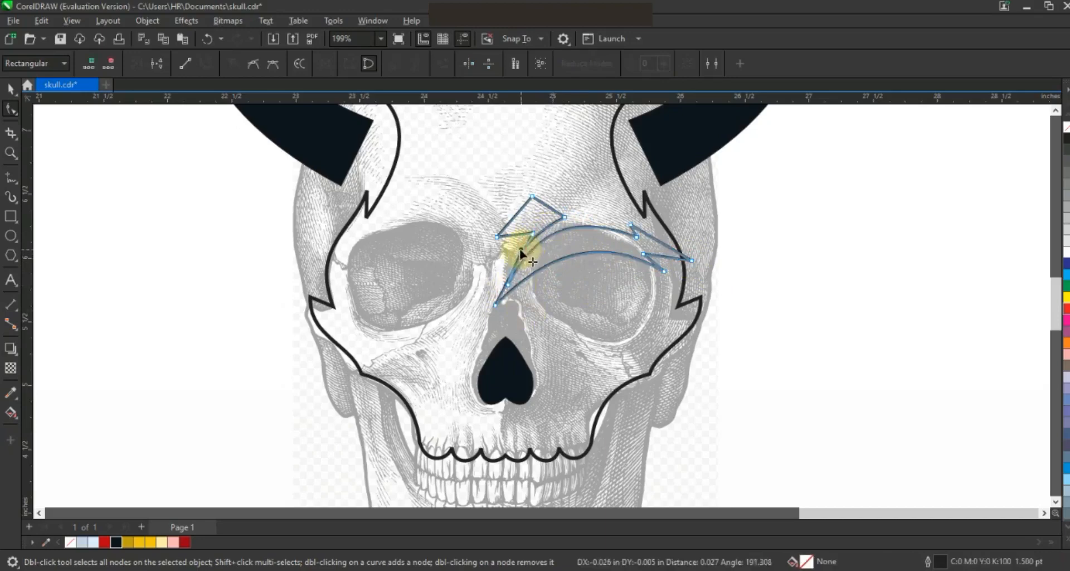
key(ctrl+z)
- Curve the brow shape's inner edge and its upper notch near the nose bridge, and fill the shape red
key(z)
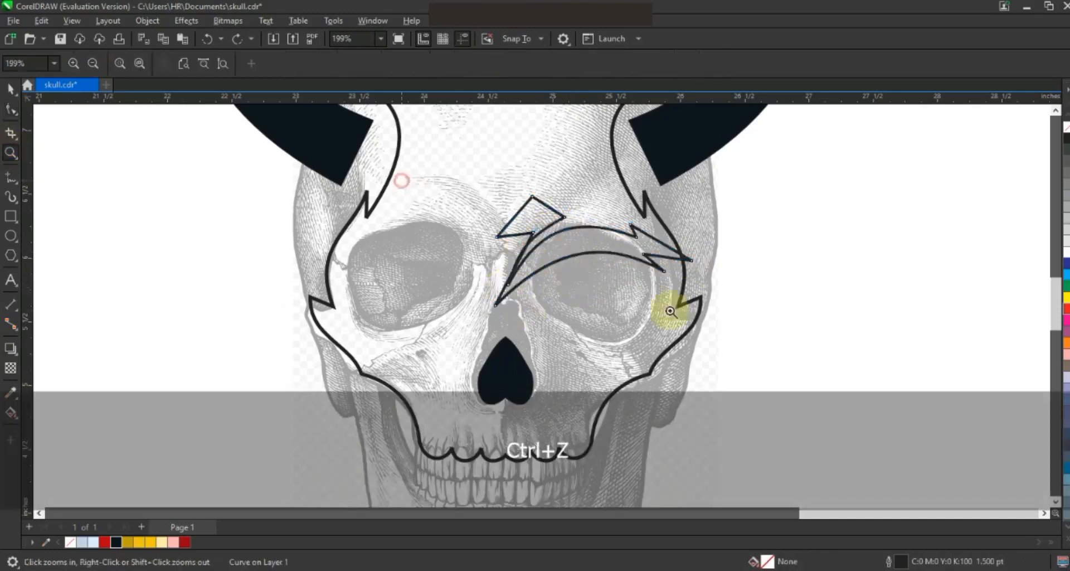
drag(670, 311, 754, 335)
click(11, 109)
drag(381, 338, 362, 319)
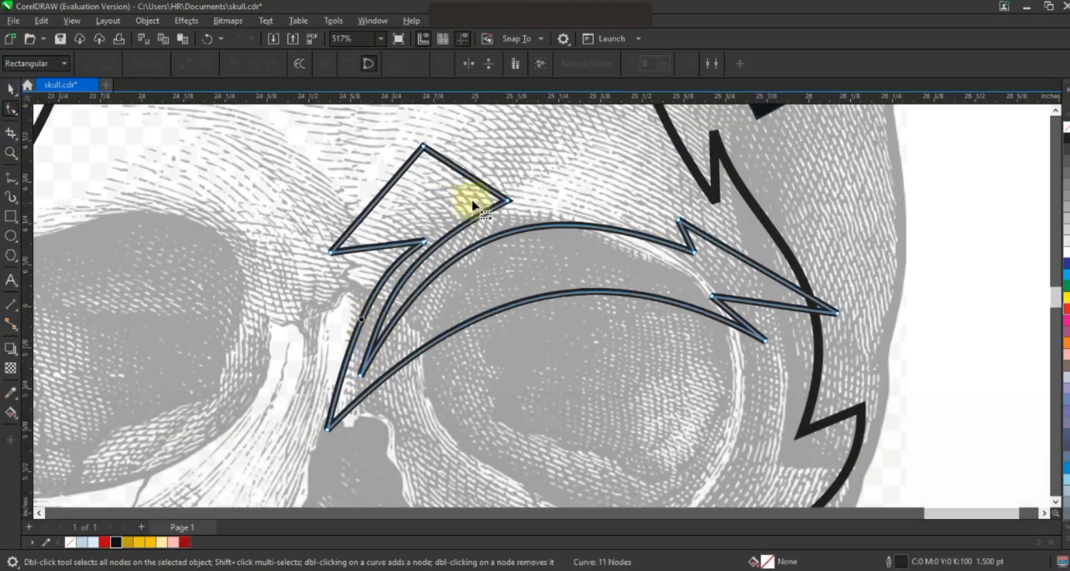
drag(462, 177, 425, 186)
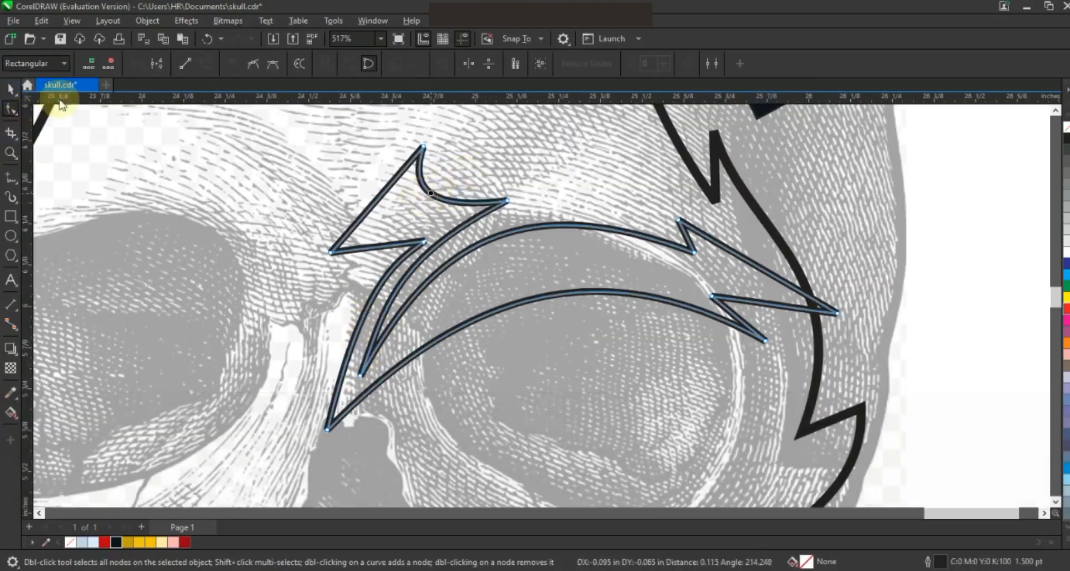
key(F3)
click(105, 541)
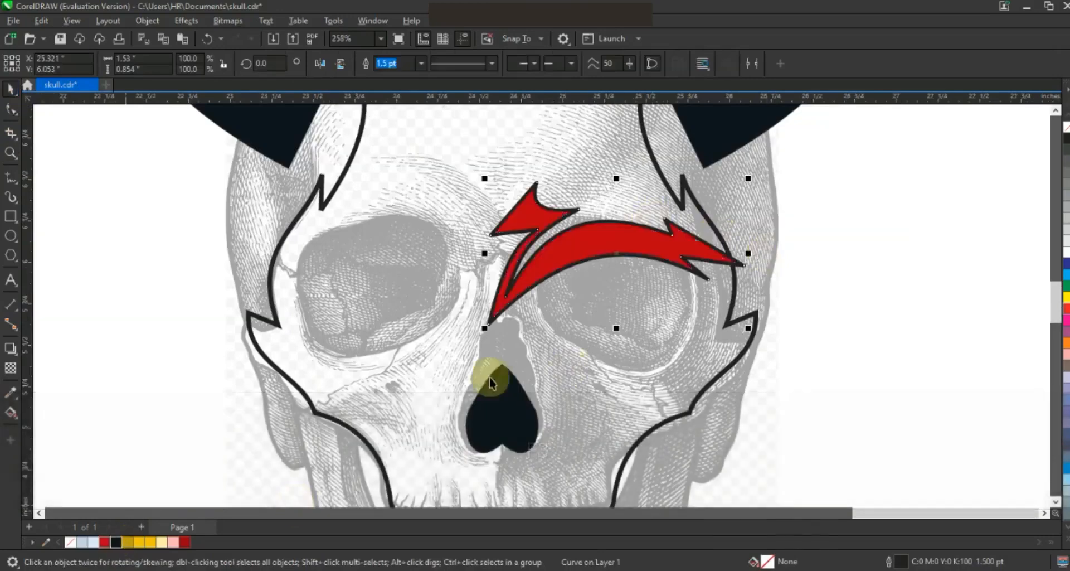
- Place a mirrored copy of the red brow over the left eye socket and weld both halves
drag(425, 248, 423, 249)
right_click(423, 248)
shift+click(592, 260)
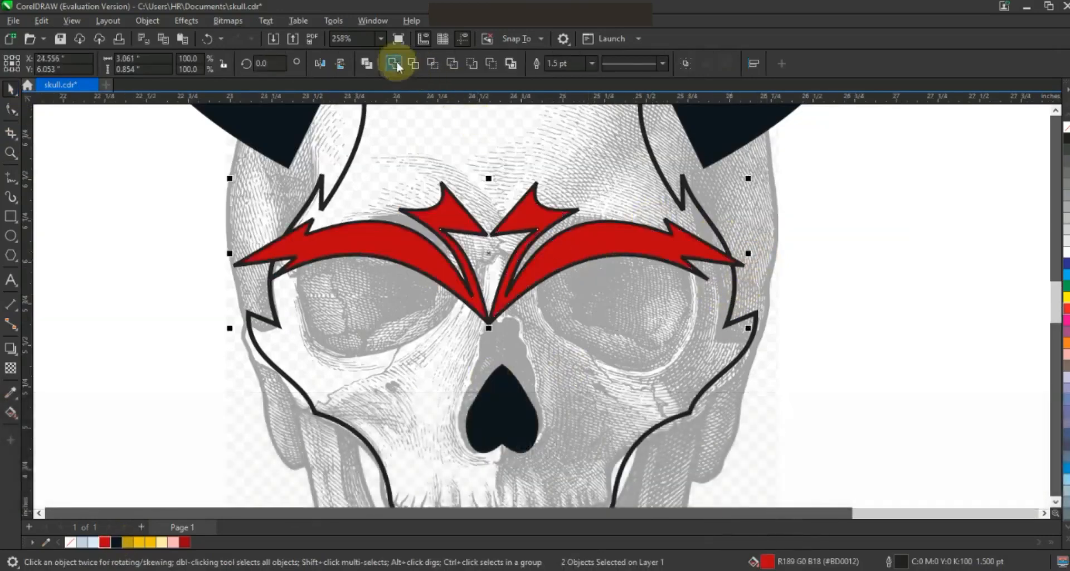
- Trim the skull outline with the horizontally centred red brow and move the brow off to the left of the skull
key(c)
key(F3)
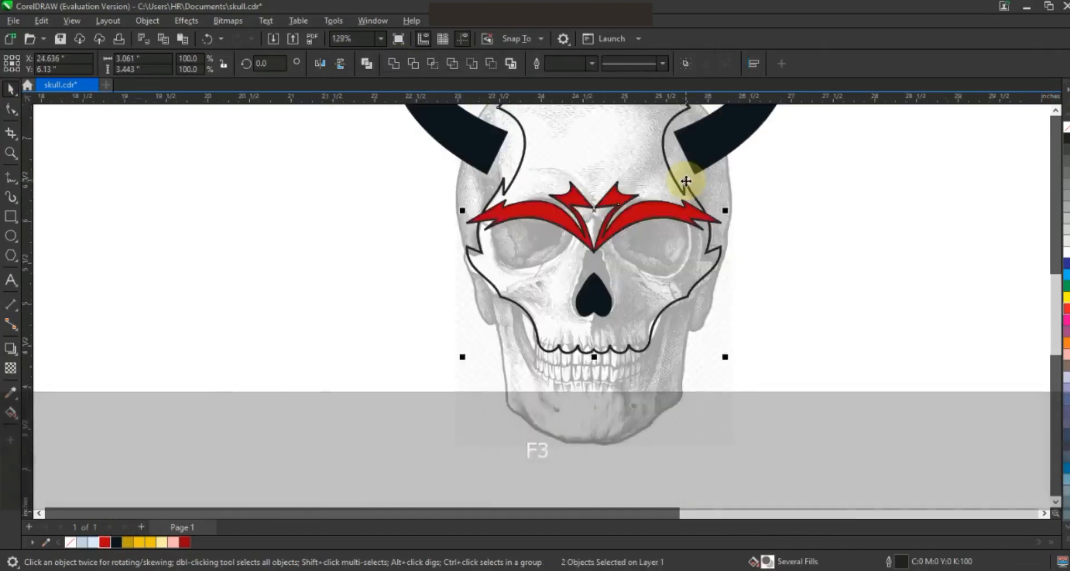
click(394, 63)
drag(716, 220, 350, 216)
click(867, 358)
key(F3)
key(Escape)
- Test a near-black fill on the trimmed skull outline and undo it
click(642, 263)
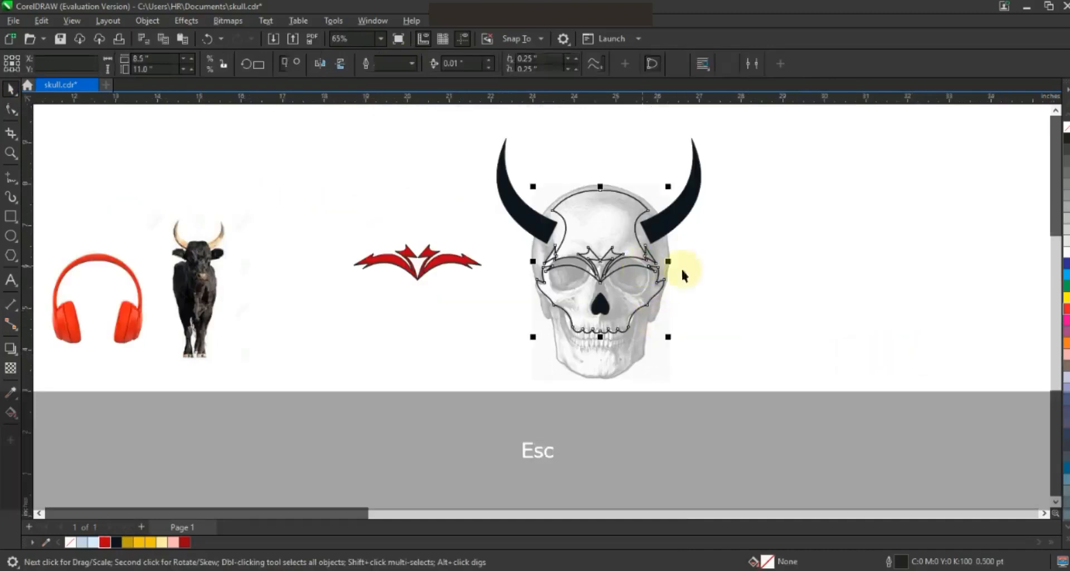
click(117, 542)
key(ctrl+z)
key(Escape)
- Draw a closed, straight-sided under-eye shape about 1.46 by 0.91 inches from the right cheek to beside the nose, with a 1.5 pt outline
click(11, 152)
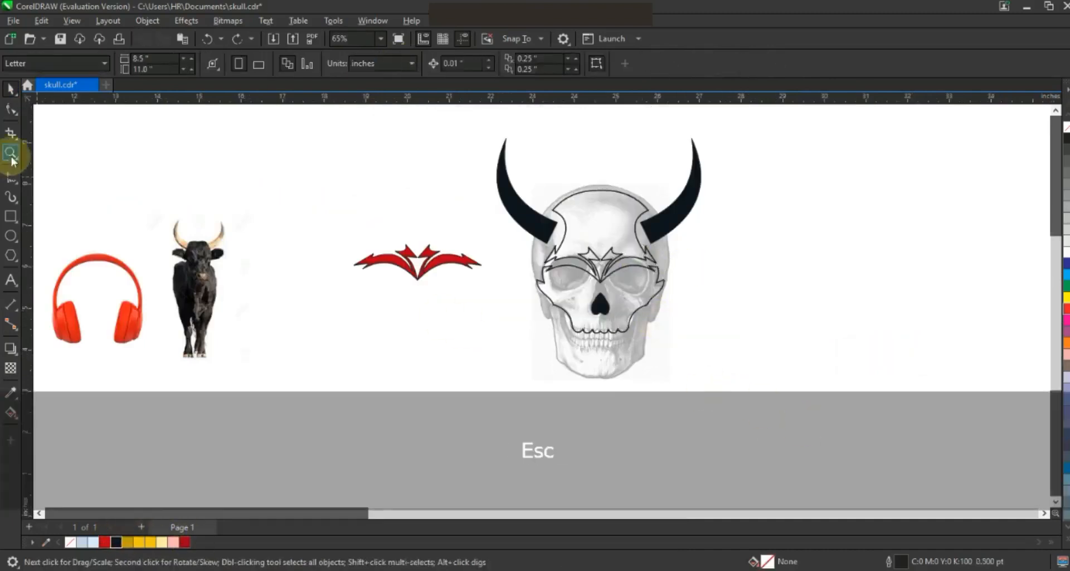
drag(653, 331, 759, 386)
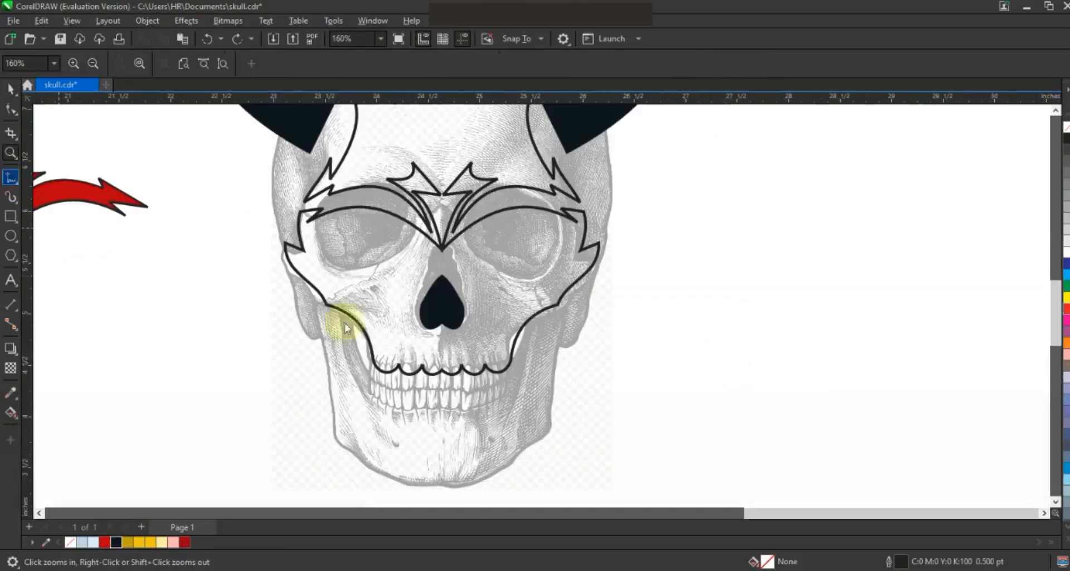
key(F5)
double_click(550, 252)
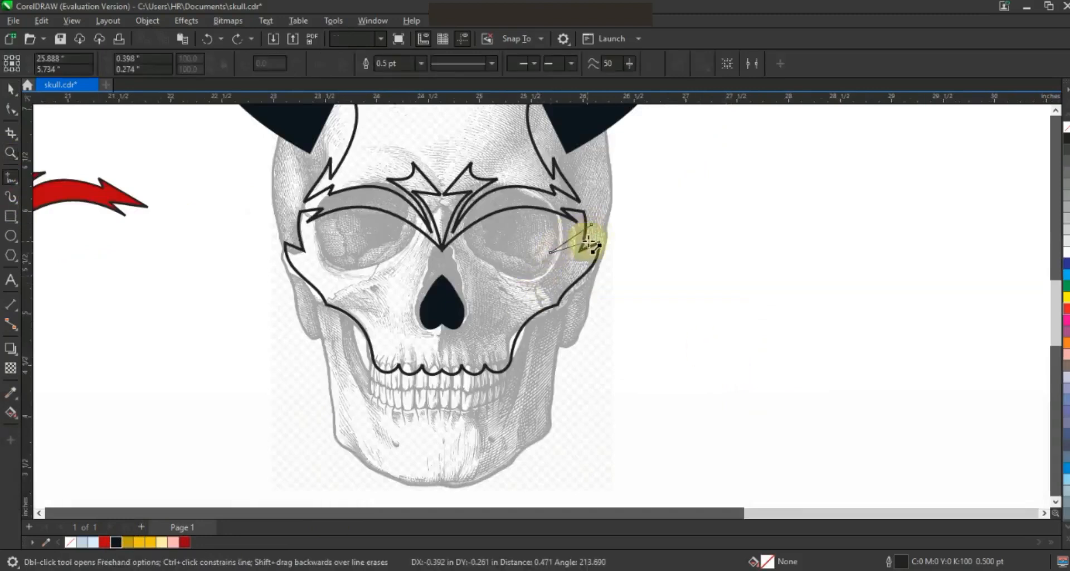
double_click(587, 241)
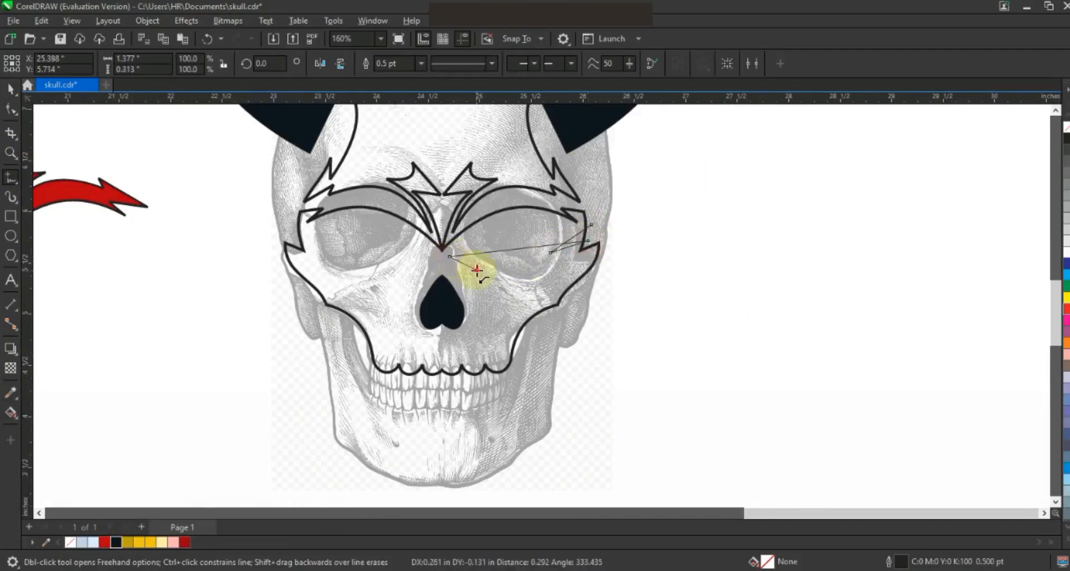
double_click(471, 319)
click(441, 256)
click(421, 63)
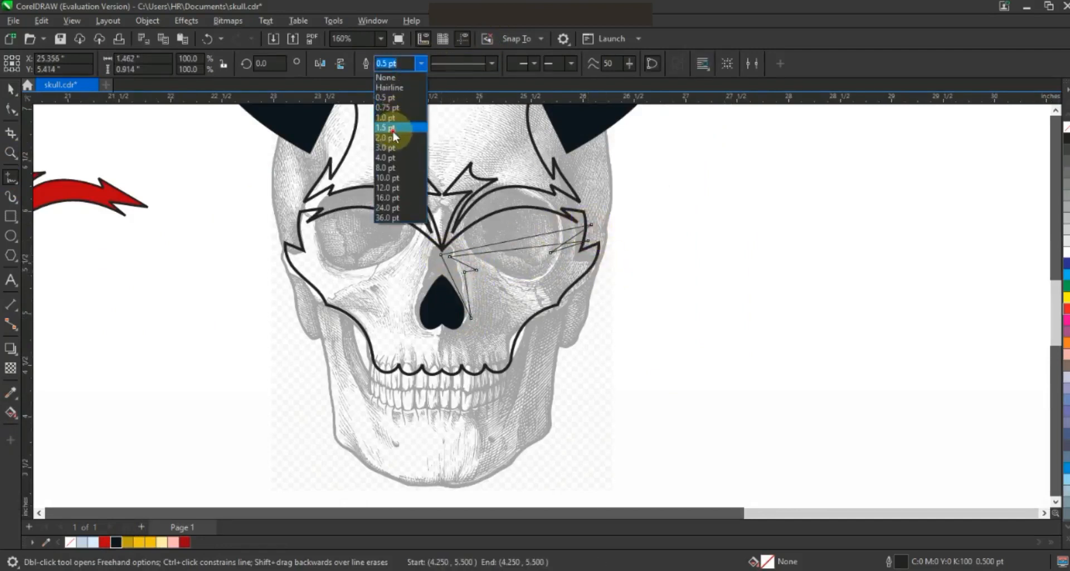
click(392, 127)
- Convert the under-eye shape's segments to curves and bow its long edges downward around the lower eye socket
click(12, 110)
key(shift+F2)
key(F3)
drag(559, 234, 569, 296)
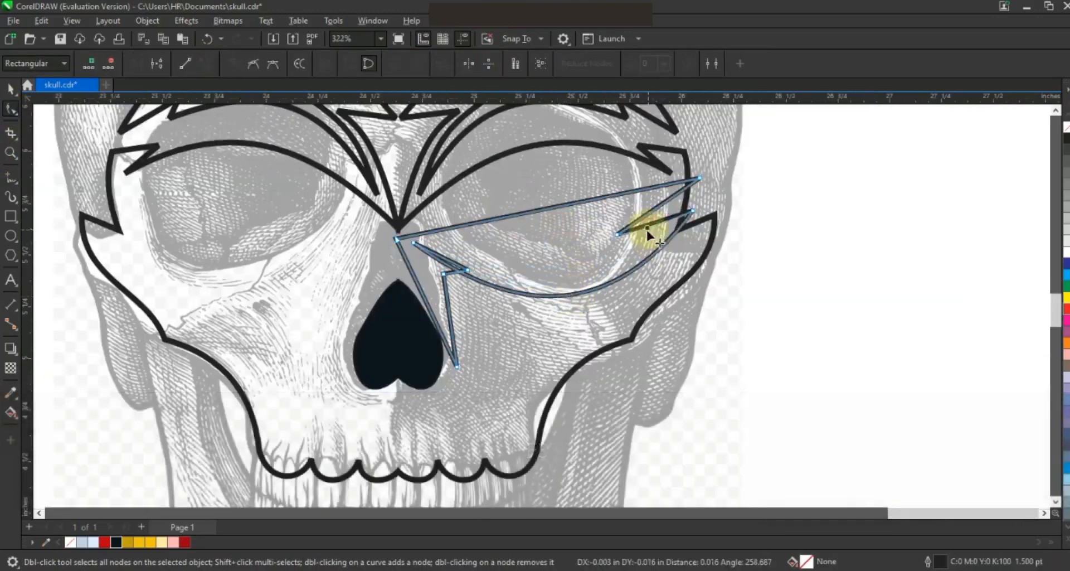
drag(580, 202, 580, 237)
click(617, 235)
click(664, 228)
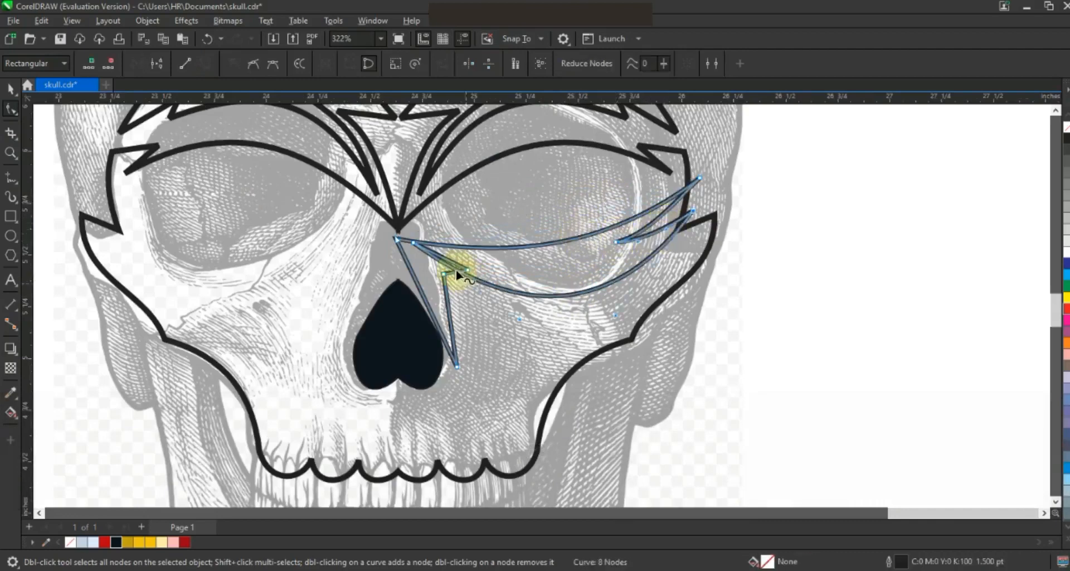
- Curve the under-eye shape's edges beside the nose and adjust the small barb there
drag(462, 275, 450, 267)
drag(422, 300, 429, 292)
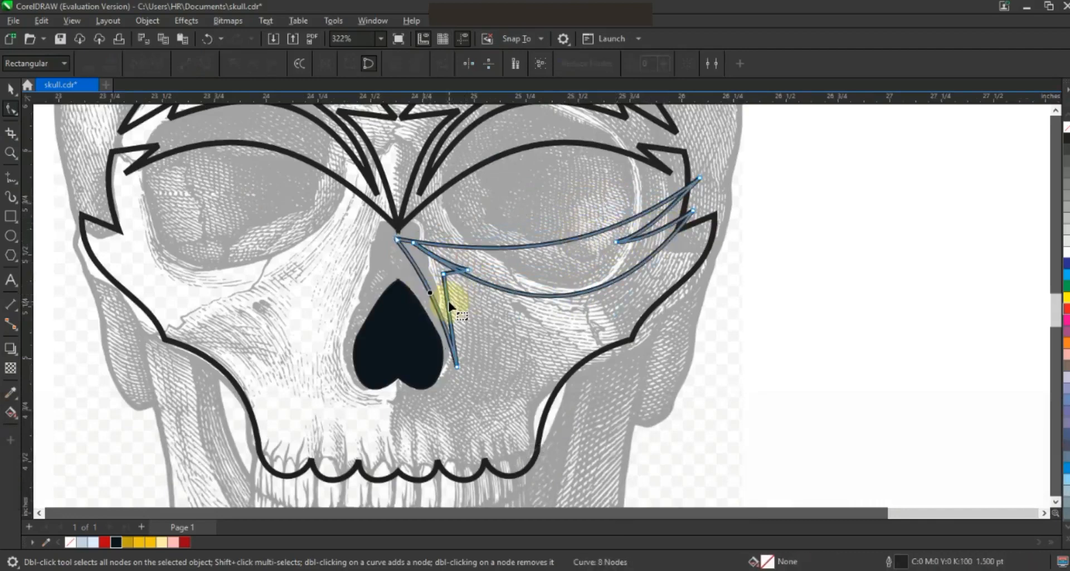
click(475, 264)
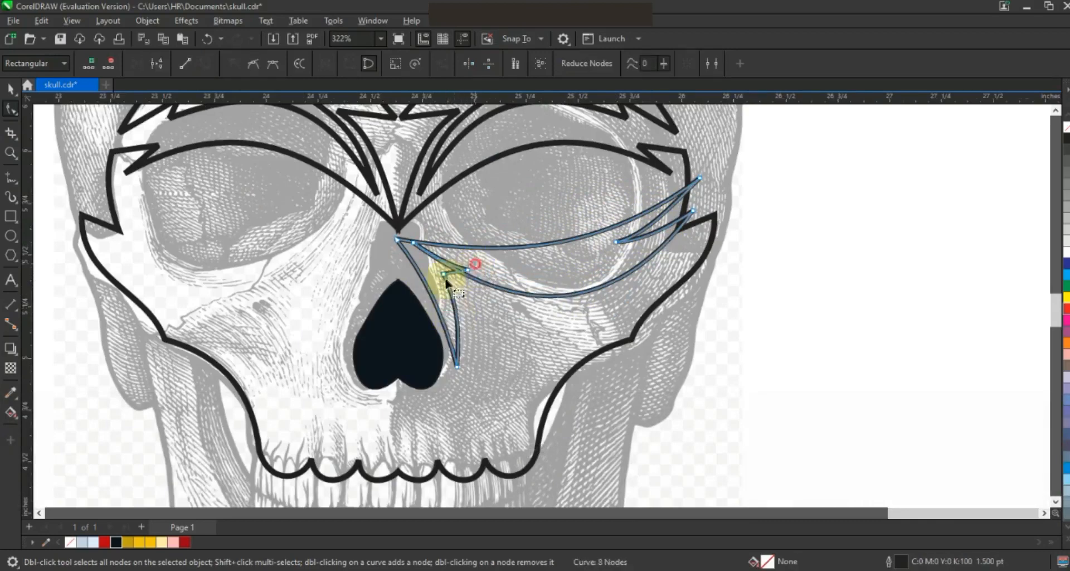
drag(437, 277, 483, 279)
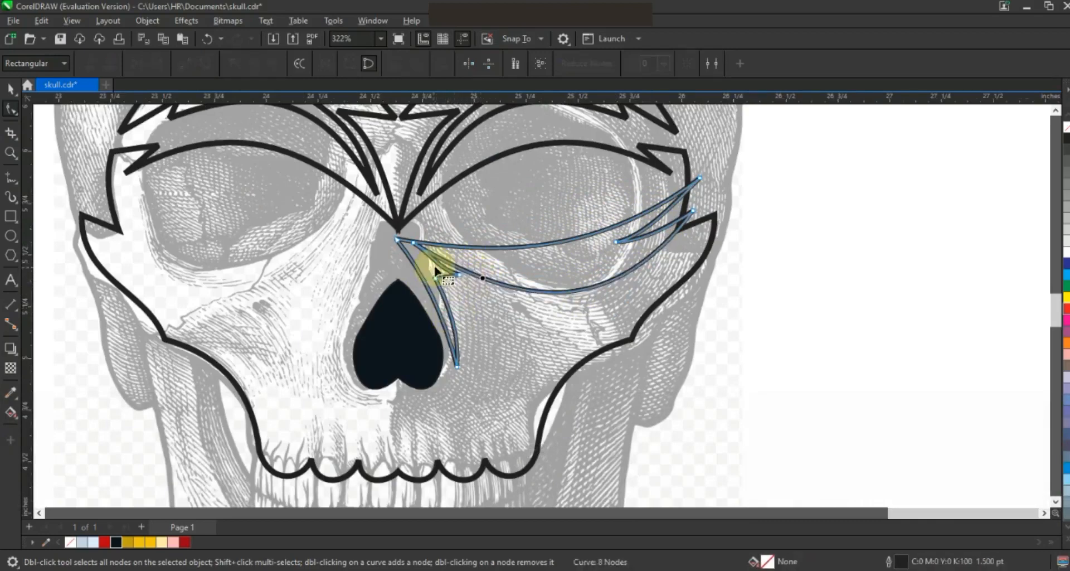
drag(430, 258, 429, 258)
click(10, 88)
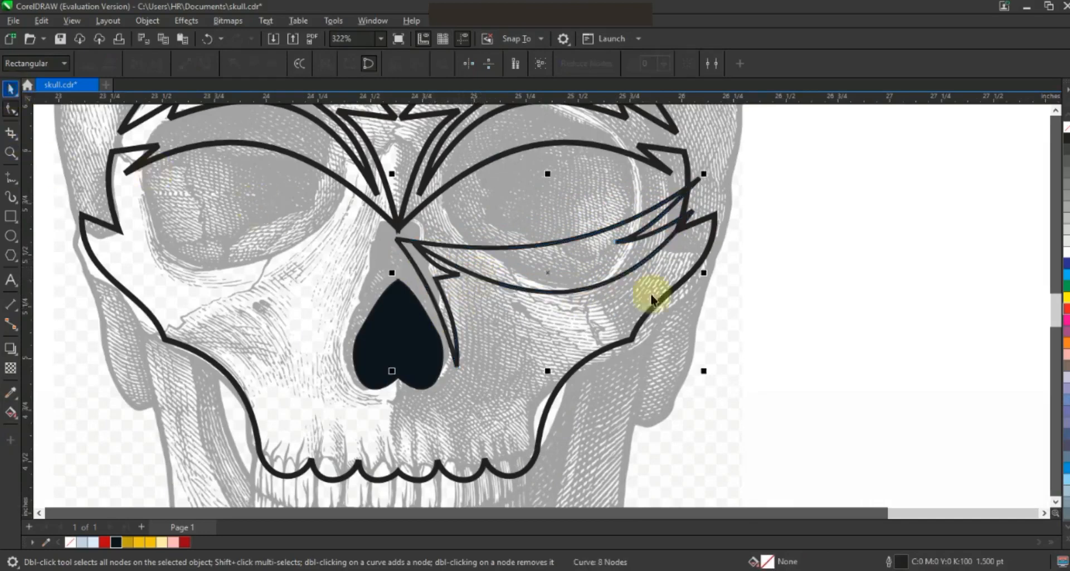
- Fill the under-eye shape near-black and weld it with a mirrored copy placed on the left
click(116, 542)
key(F3)
ctrl+drag(685, 296, 373, 294)
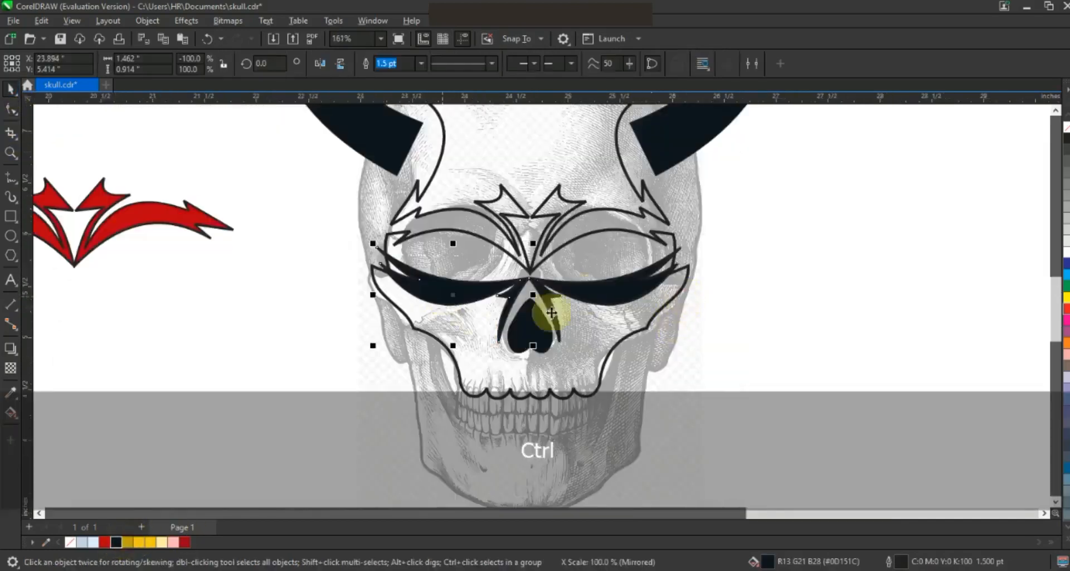
shift+click(615, 301)
click(393, 66)
- Trim the skull outline with the horizontally centred under-eye shape and delete the cutting shape
shift+click(638, 213)
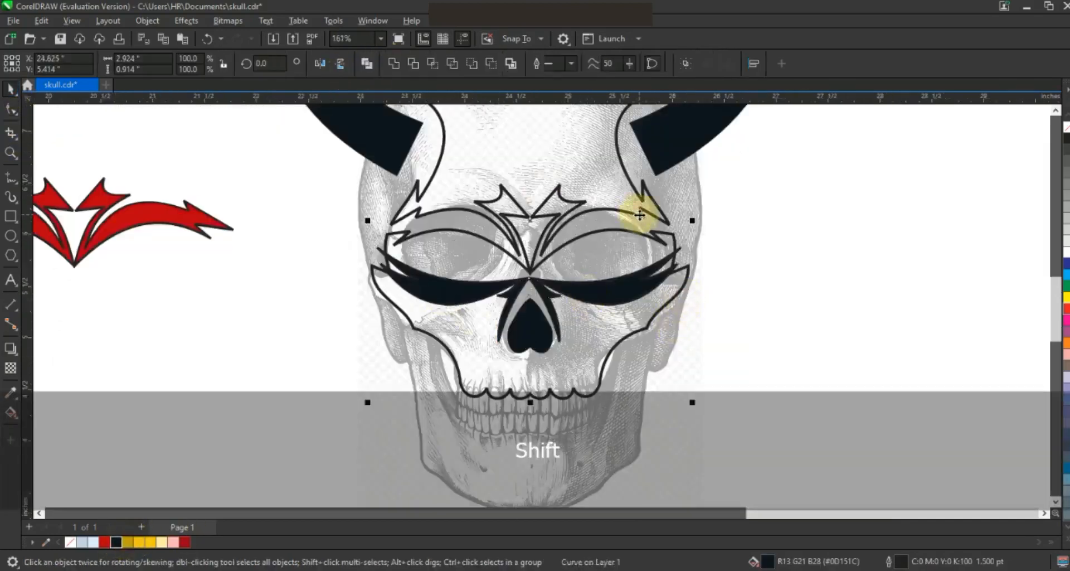
key(c)
click(788, 239)
click(666, 269)
key(Delete)
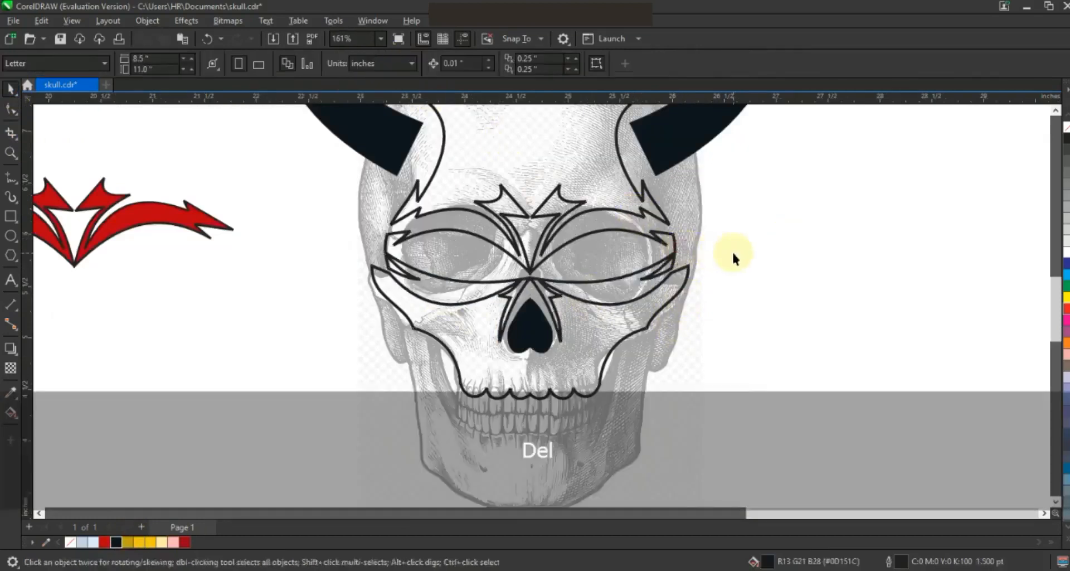
- Combine the nose shape and the skull outline into one object
key(F3)
click(586, 302)
shift+click(618, 317)
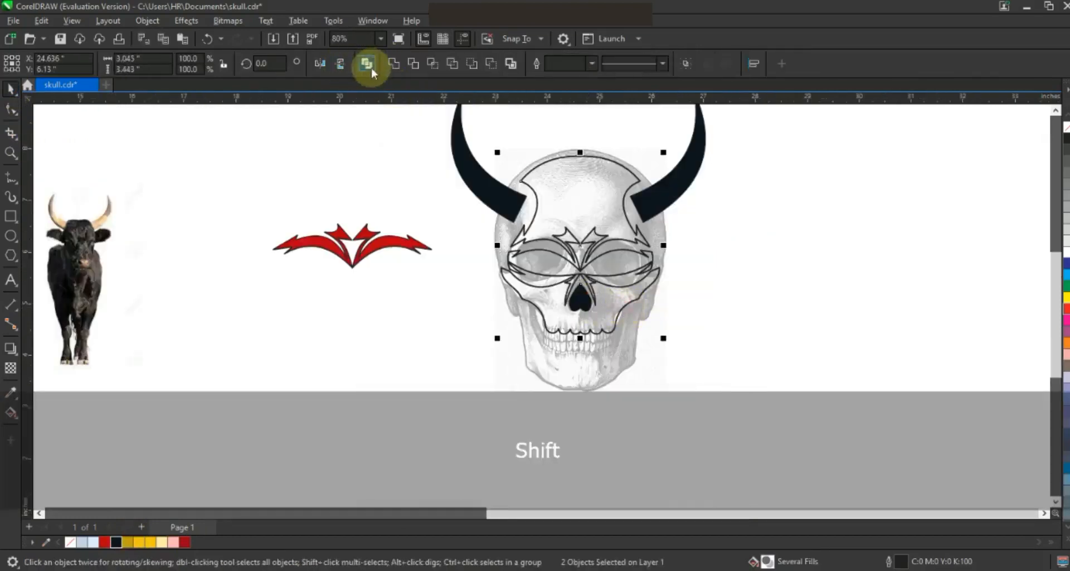
click(372, 72)
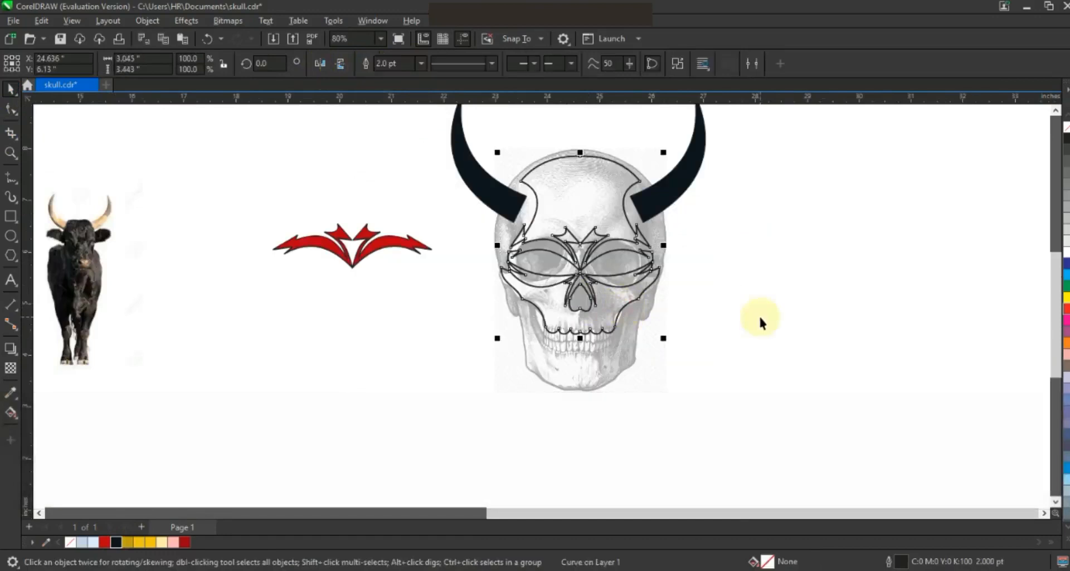
- Test a near-black fill on the combined skull shape and undo it
click(116, 542)
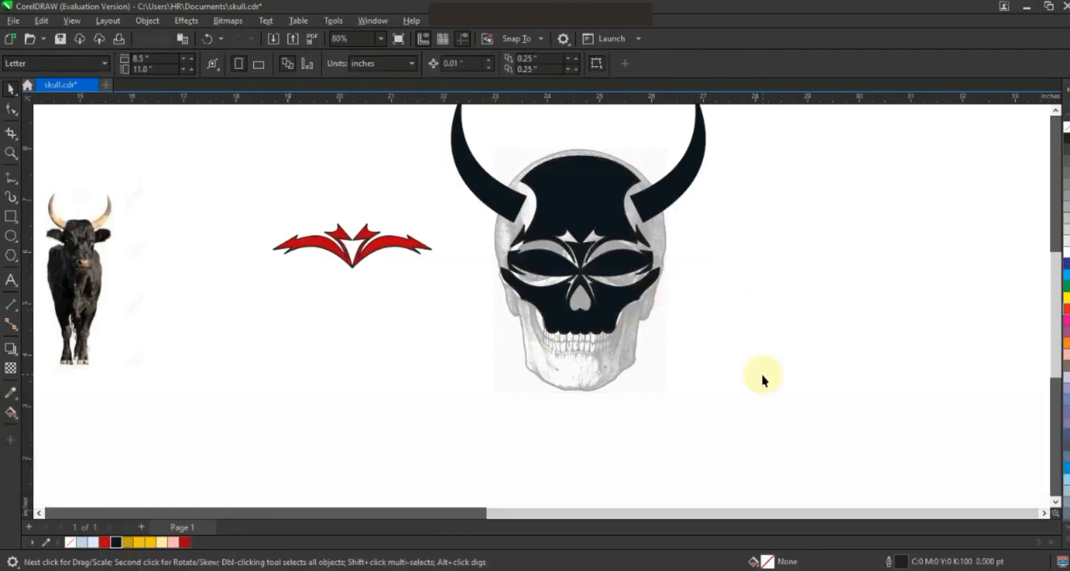
key(ctrl+z)
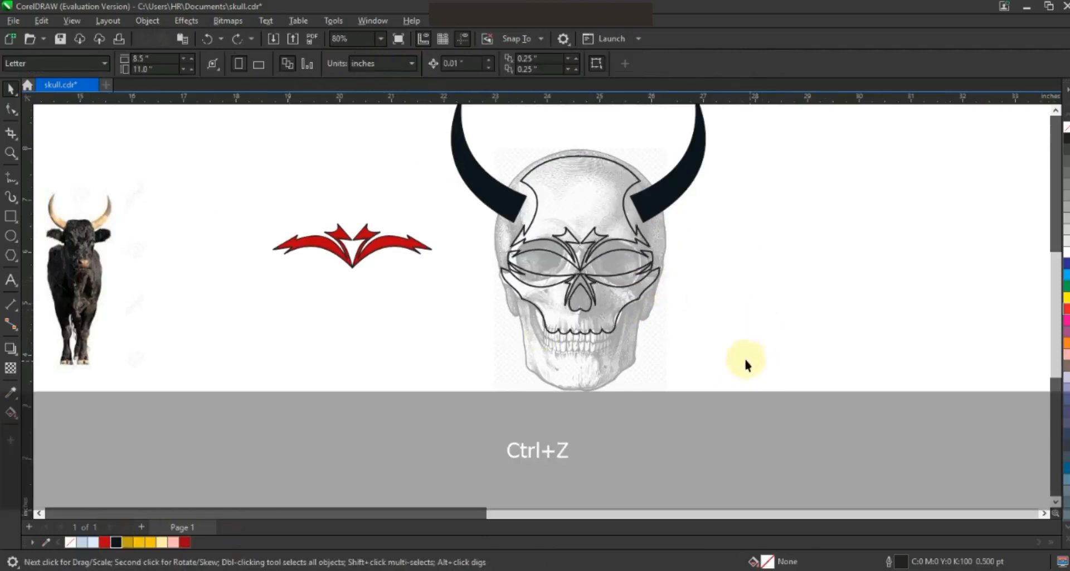
- Draw an almond-shaped eye about 0.99 by 0.34 inches in the right eye socket and fill it red
click(10, 152)
drag(490, 222, 721, 338)
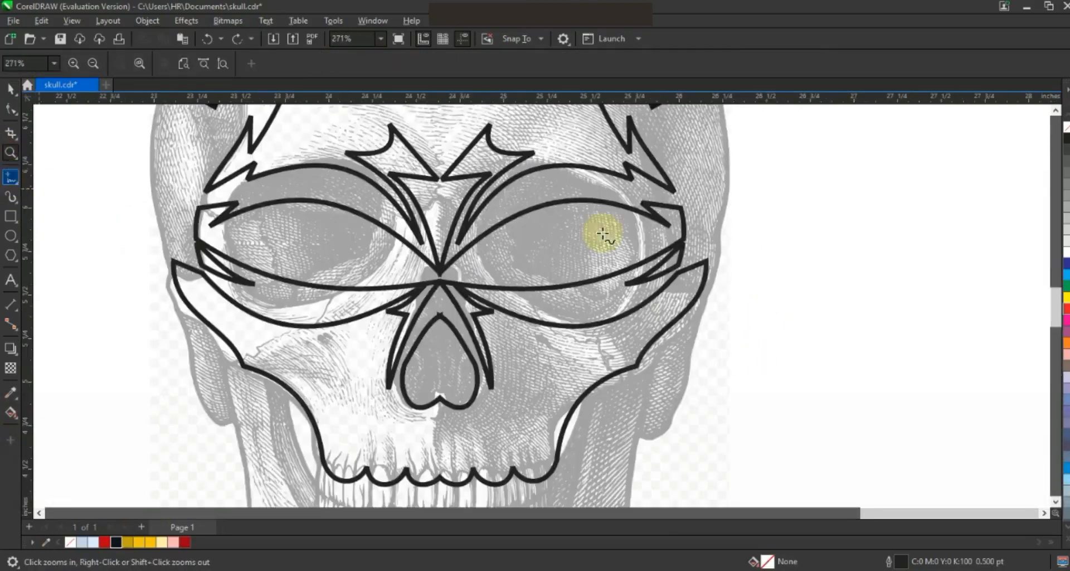
click(642, 236)
click(469, 270)
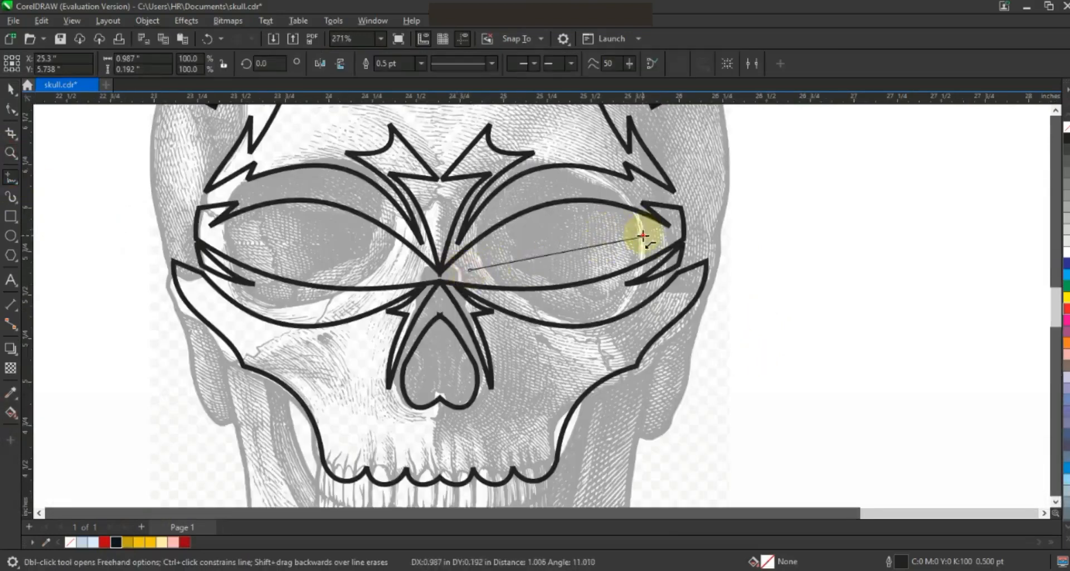
click(11, 109)
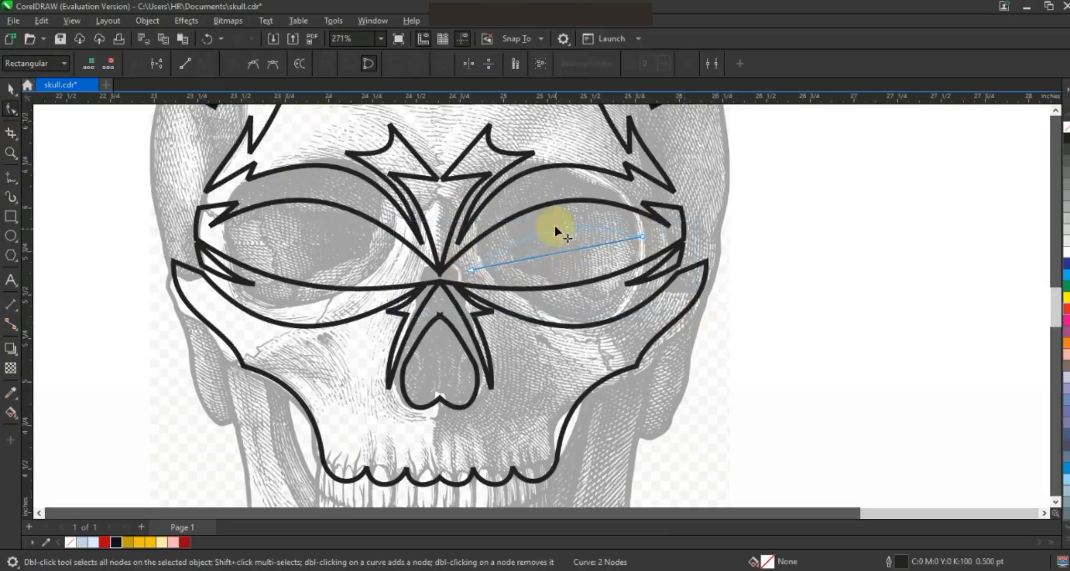
drag(562, 255, 580, 271)
click(11, 88)
click(104, 541)
- Mirror a copy of the red eye into the left socket, combine both eyes and centre them horizontally on the skull outline
drag(646, 246, 293, 246)
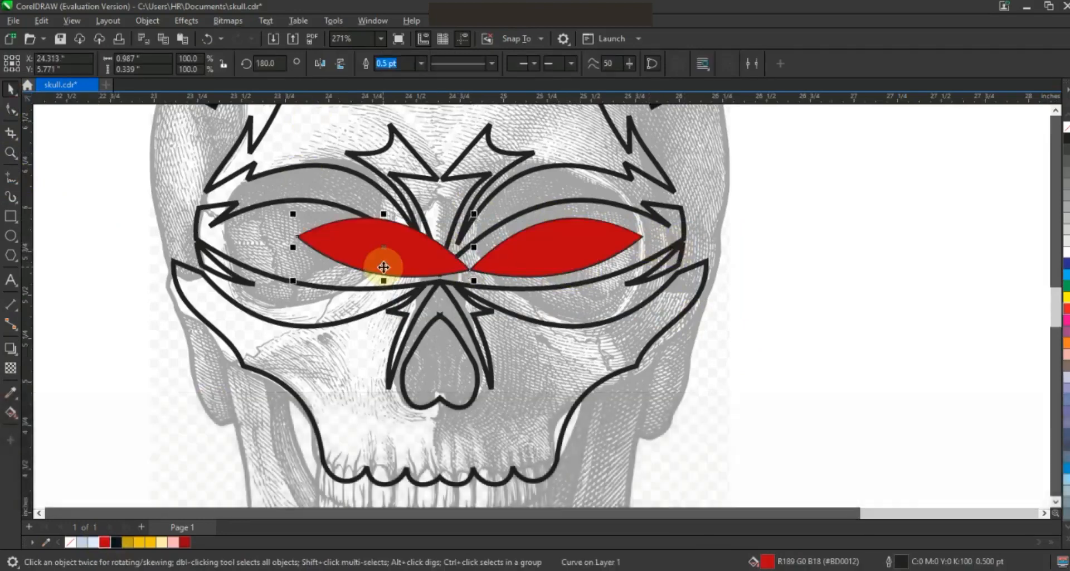
drag(383, 266, 340, 260)
shift+click(502, 256)
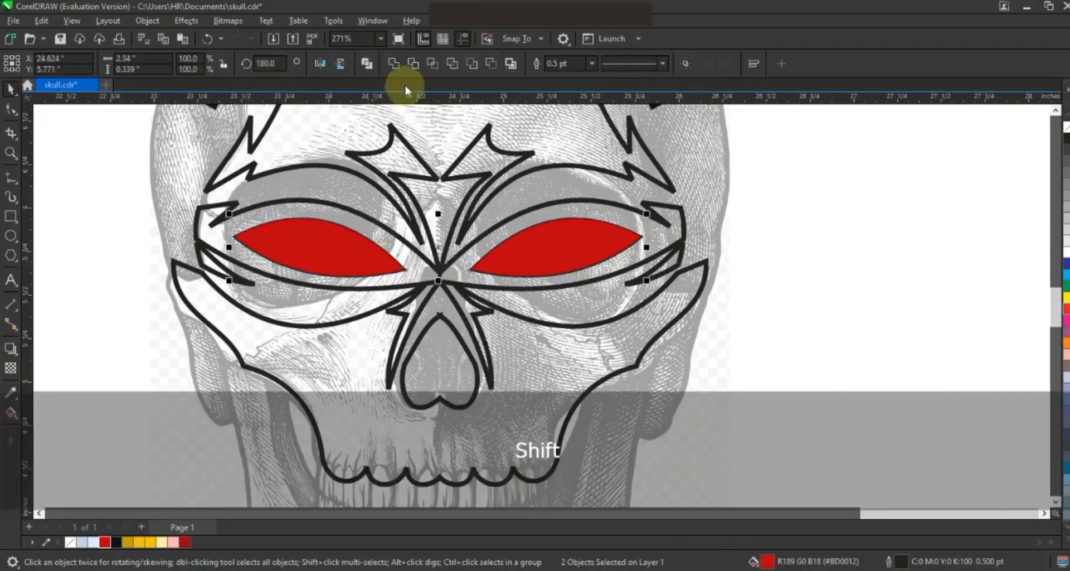
key(ctrl+l)
shift+click(456, 406)
key(c)
click(765, 348)
- Make a copy of the eyes narrowed to 2.148 inches wide and fill the original eyes behind it dark red (R138 G10 B24)
key(F3)
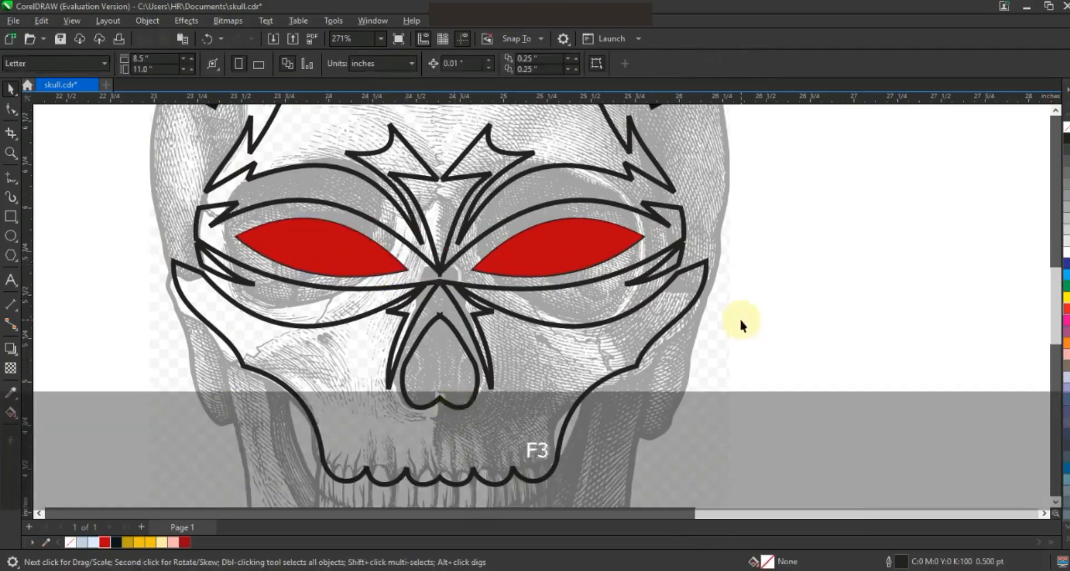
key(F3)
key(Escape)
click(716, 316)
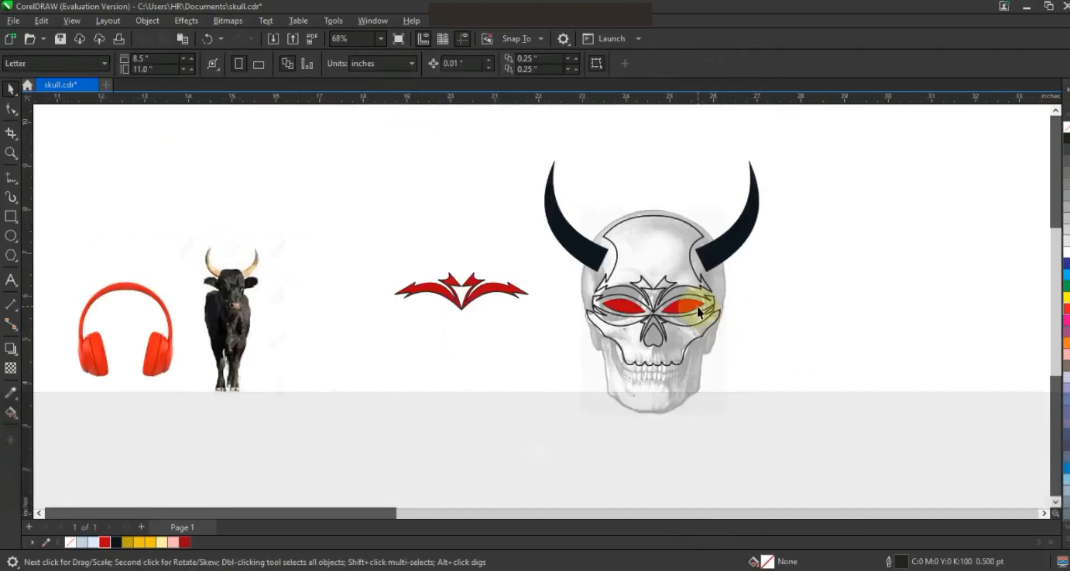
drag(708, 305, 705, 308)
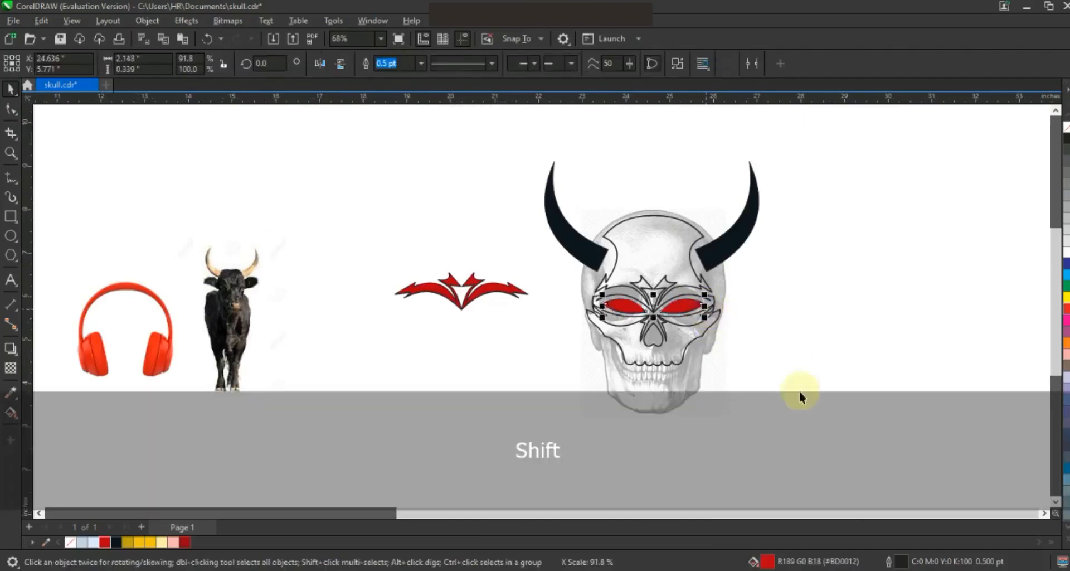
key(shift+F2)
key(Escape)
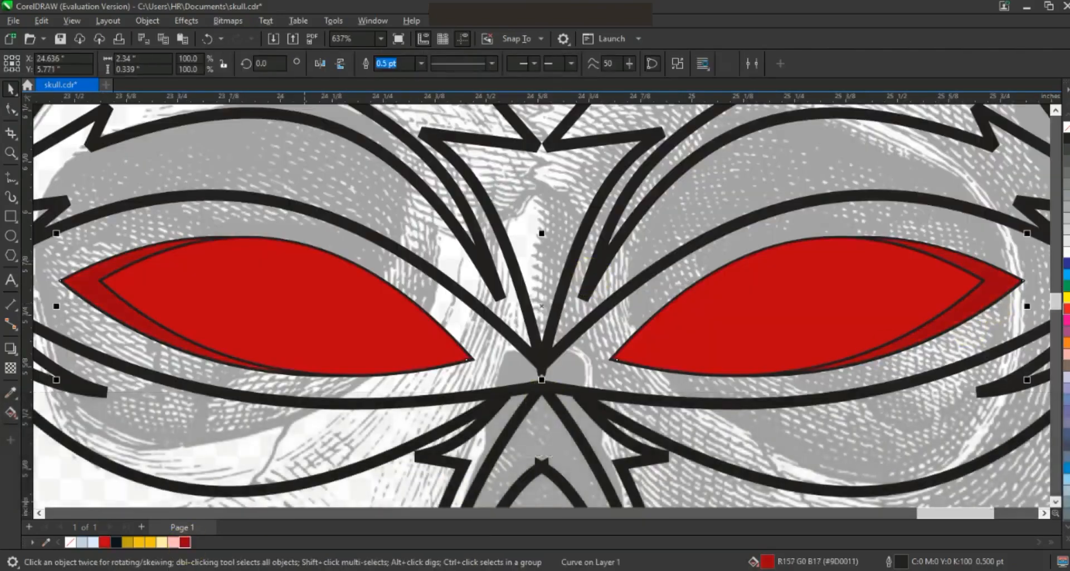
key(ctrl)
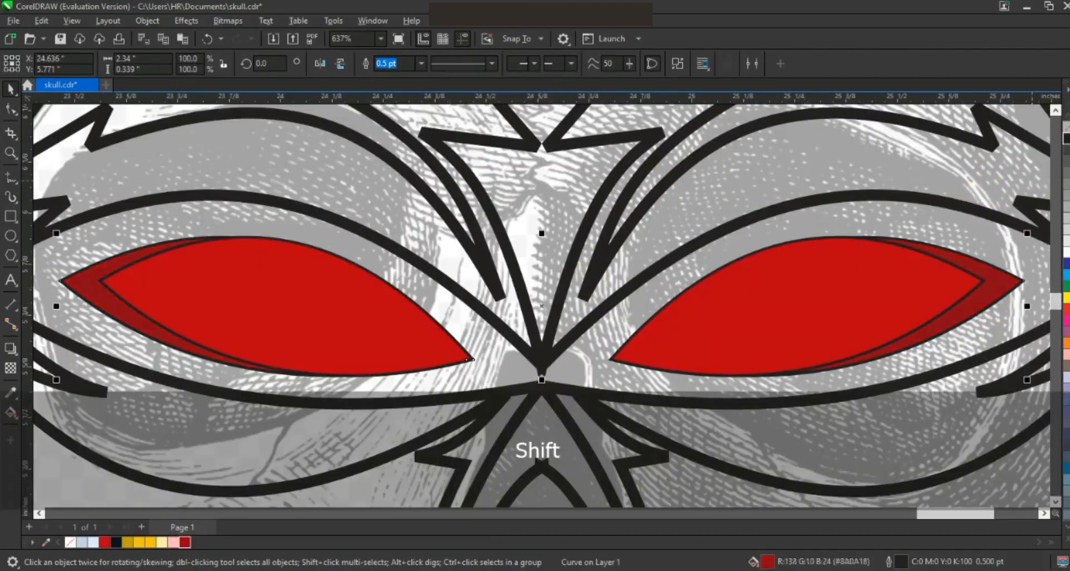
key(F3)
key(Escape)
- Place a copy of the skull outline and both horns beside the original, merge it into one curve and remove its fill
click(616, 305)
key(shift+F2)
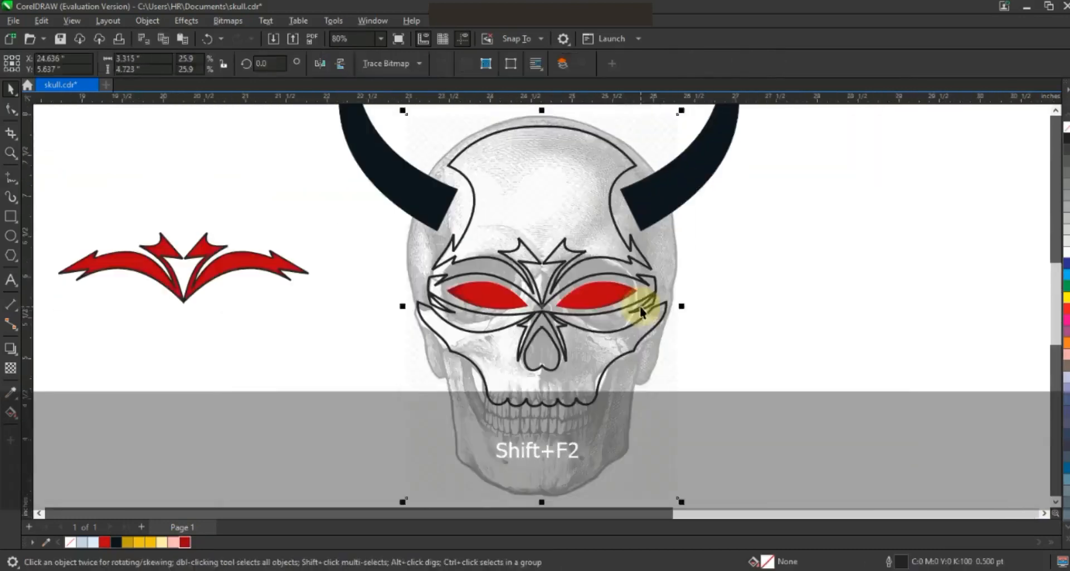
key(Escape)
click(582, 277)
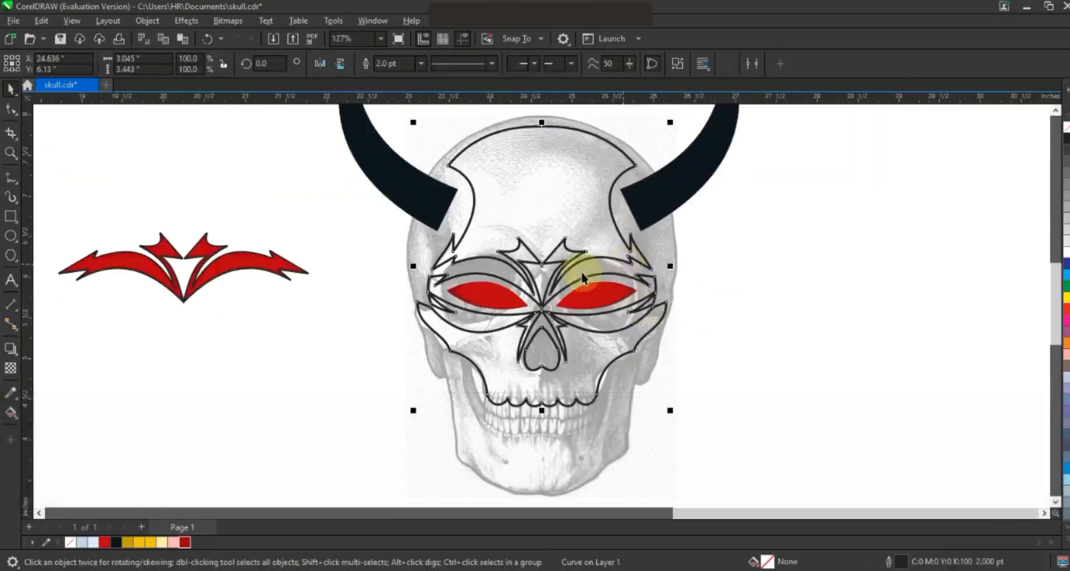
scroll(582, 277, down, 2)
key(shift)
shift+click(462, 210)
drag(465, 203, 741, 275)
click(412, 63)
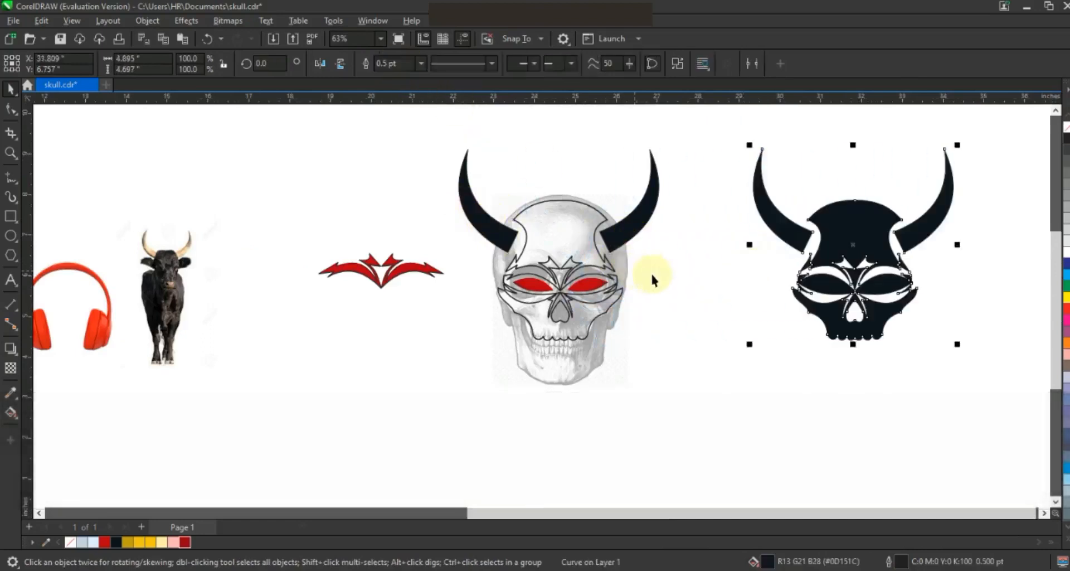
click(1065, 128)
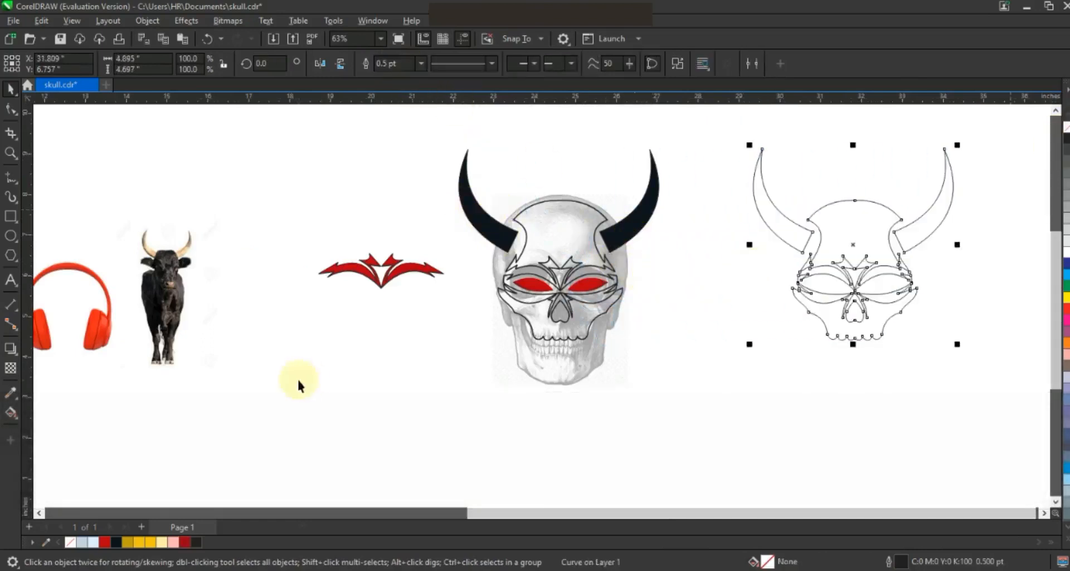
- Add a one-step outside contour of about 0.171 inches around the merged skull and horns copy
click(10, 412)
click(11, 348)
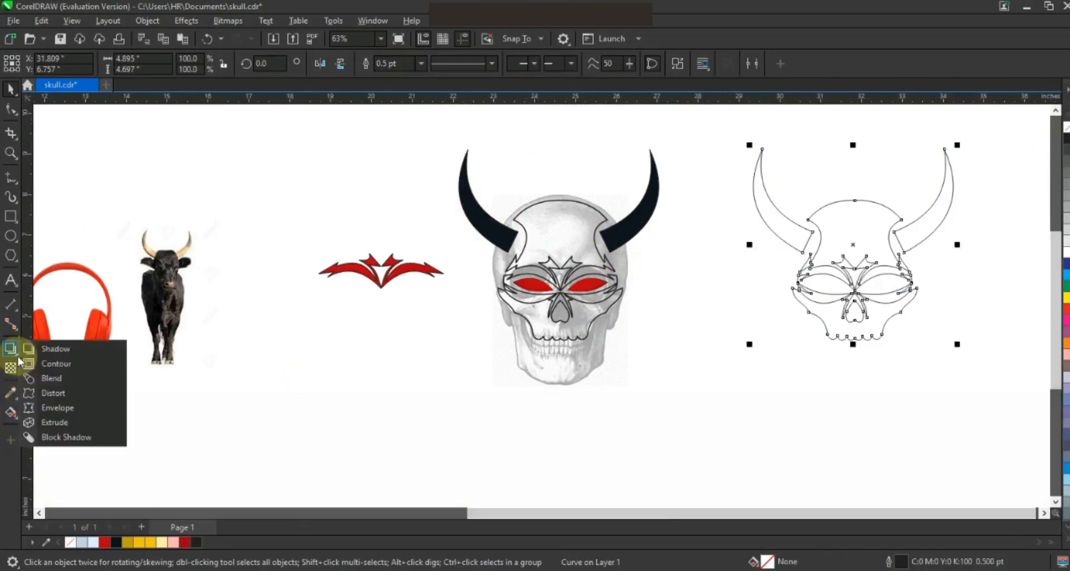
click(56, 365)
drag(855, 203, 850, 145)
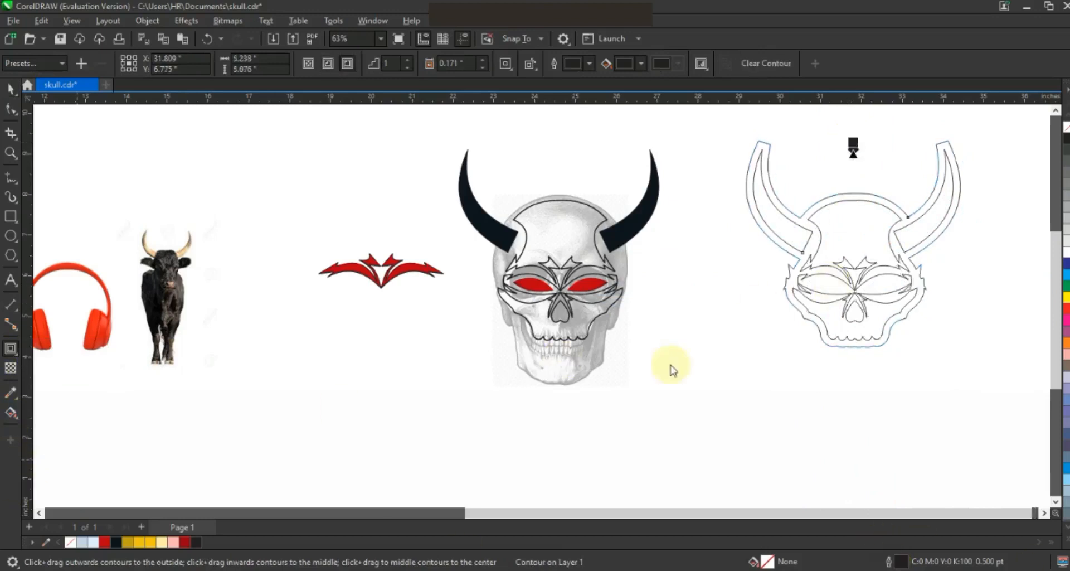
key(F12)
click(624, 385)
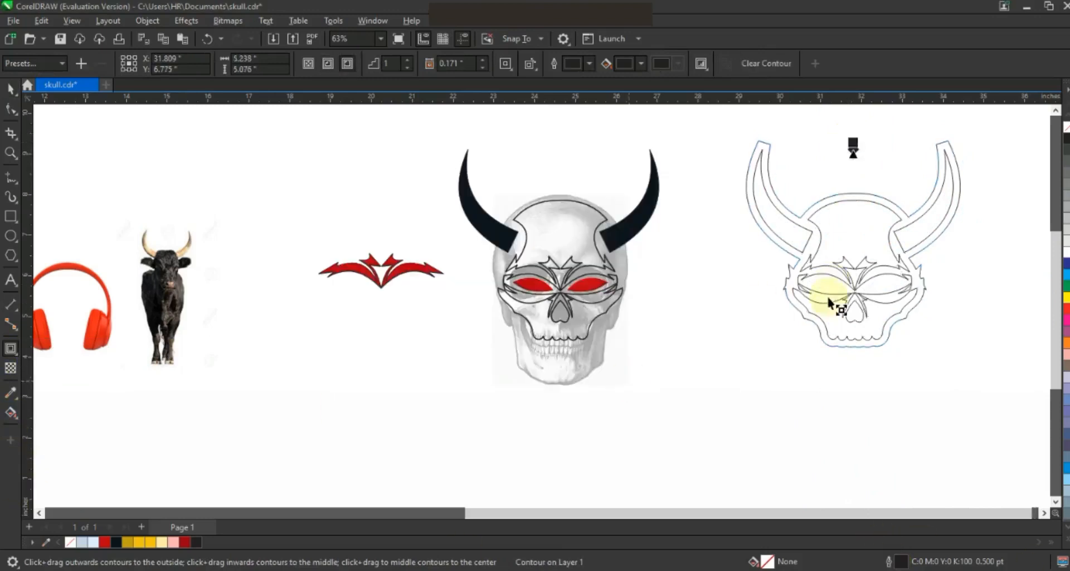
key(space)
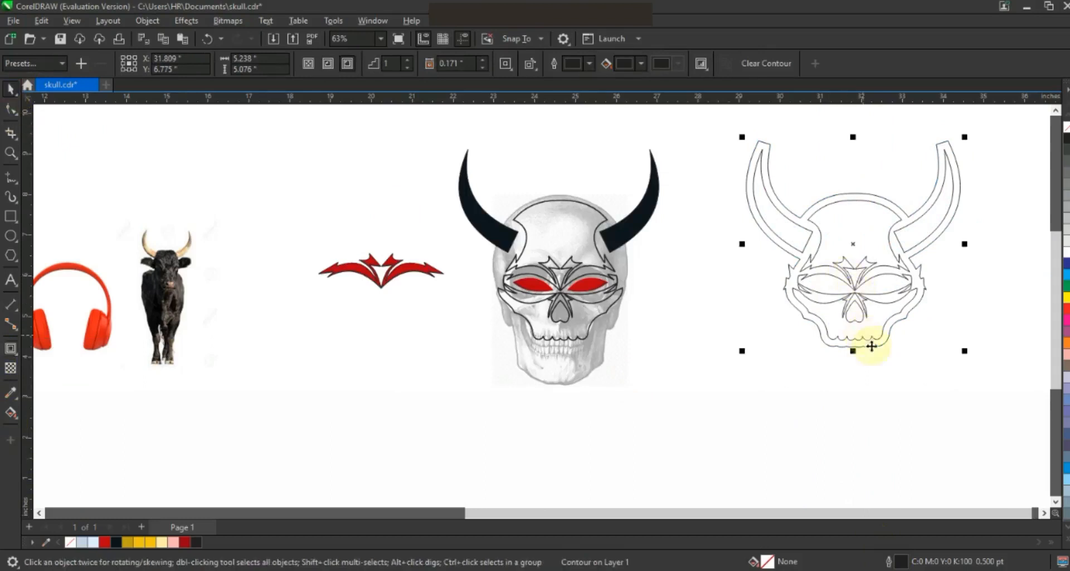
- Break the contour apart, delete the inner skull and horns curve, and fill the outer silhouette near-black (R13 G21 B28)
click(148, 21)
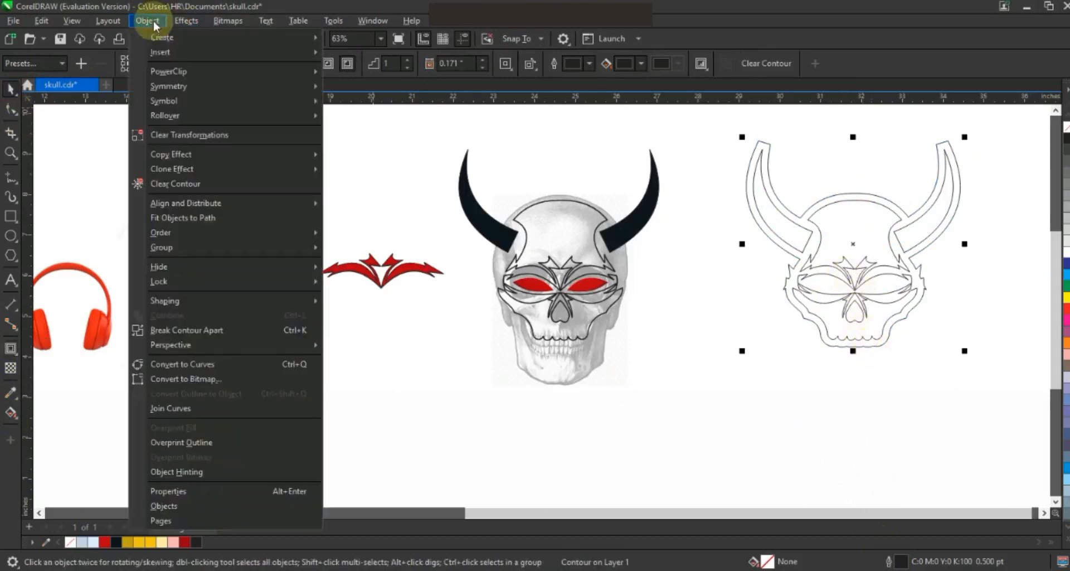
click(204, 330)
drag(867, 349, 796, 436)
click(913, 293)
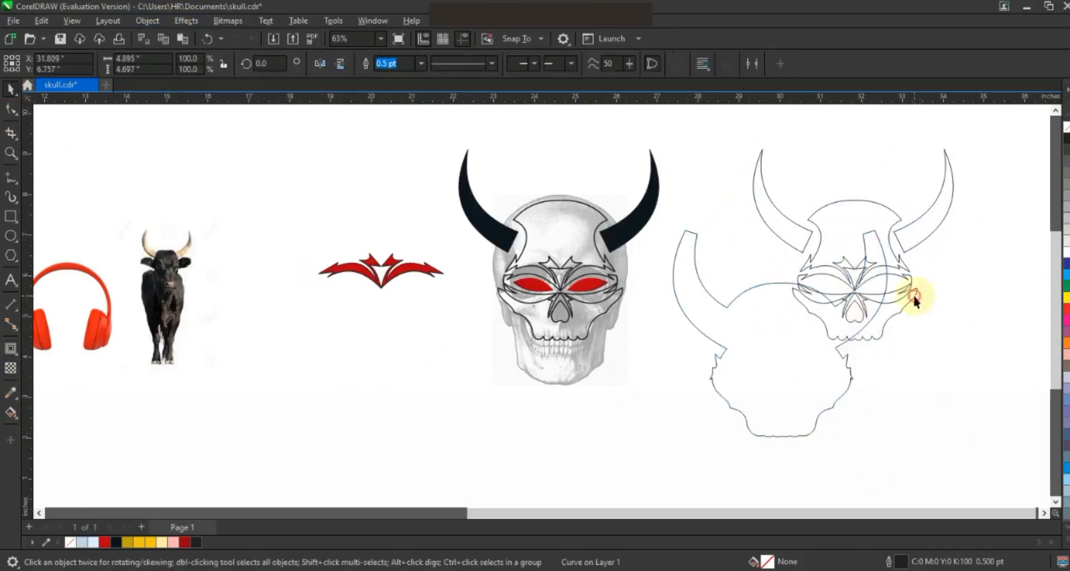
key(Delete)
drag(840, 358, 845, 290)
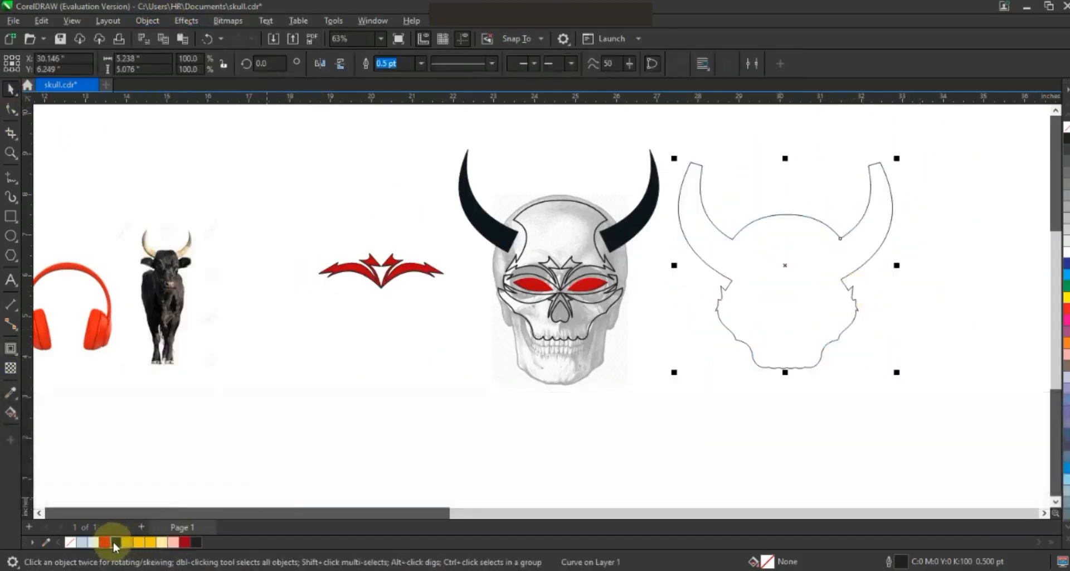
click(116, 542)
click(477, 456)
- Delete the spare red brow ornament, then fill the original horns and skull shapes pale yellow (#FFEEA9) and group them
click(405, 282)
key(Delete)
drag(419, 120, 667, 354)
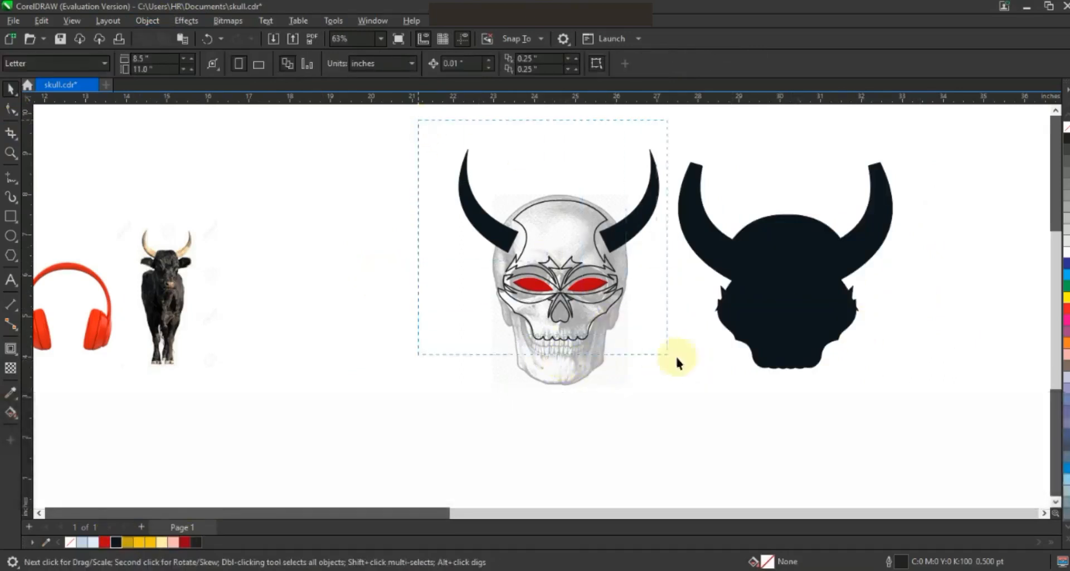
click(162, 541)
key(ctrl+g)
- Centre the pale yellow group horizontally on the near-black silhouette and place the silhouette behind it
shift+click(755, 286)
key(c)
click(700, 395)
key(shift+Page_Down)
key(Escape)
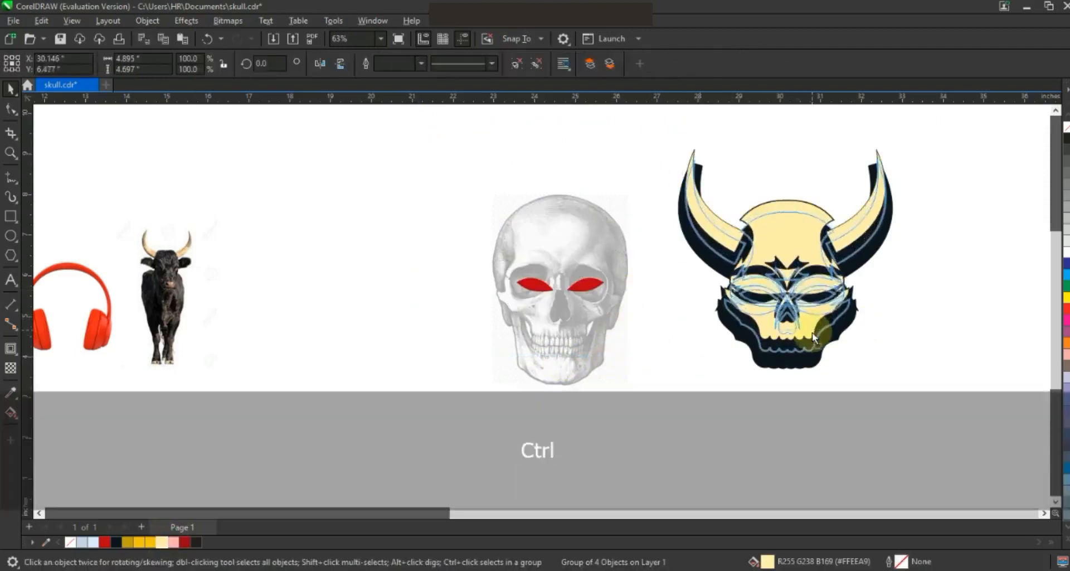
- Nudge the pale yellow group down until it sits evenly inside the near-black silhouette
click(810, 335)
key(Down)
key(Down)
key(Down)
key(Down)
key(Down)
key(Down)
key(Down)
key(Down)
key(Down)
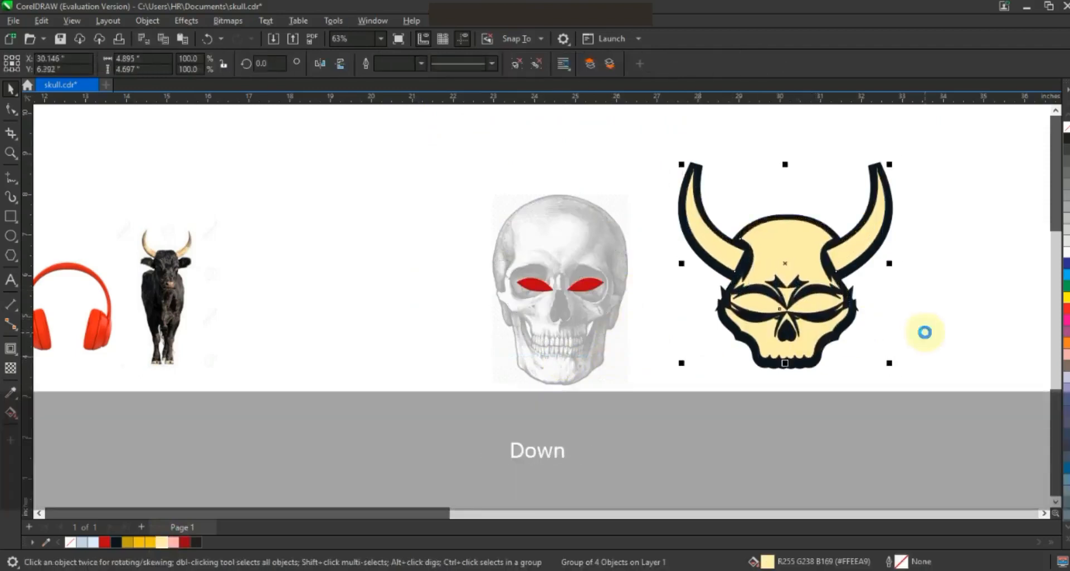
key(Down)
key(Down)
key(Down)
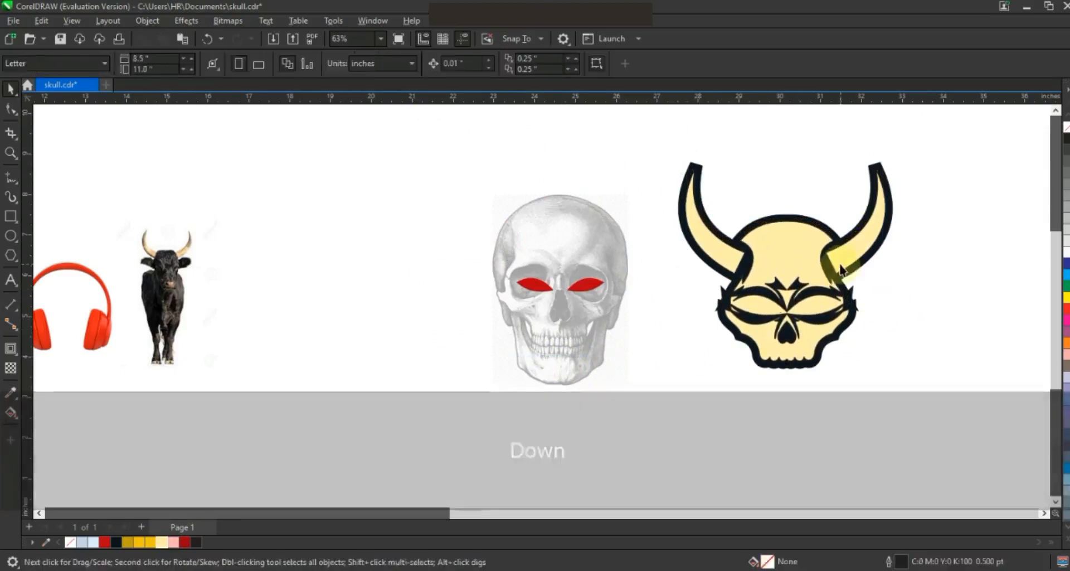
- Ungroup the pale yellow shapes and fill the skull light grey-blue
click(512, 65)
click(797, 275)
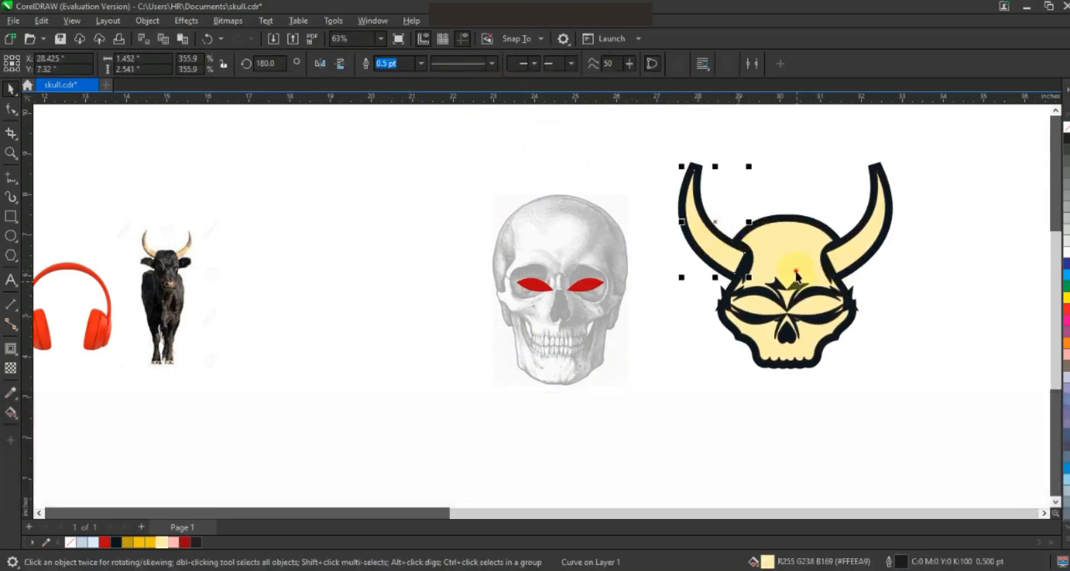
click(84, 541)
- Delete the pale yellow eye shape and centre the red eyes on the grey-blue skull
click(825, 321)
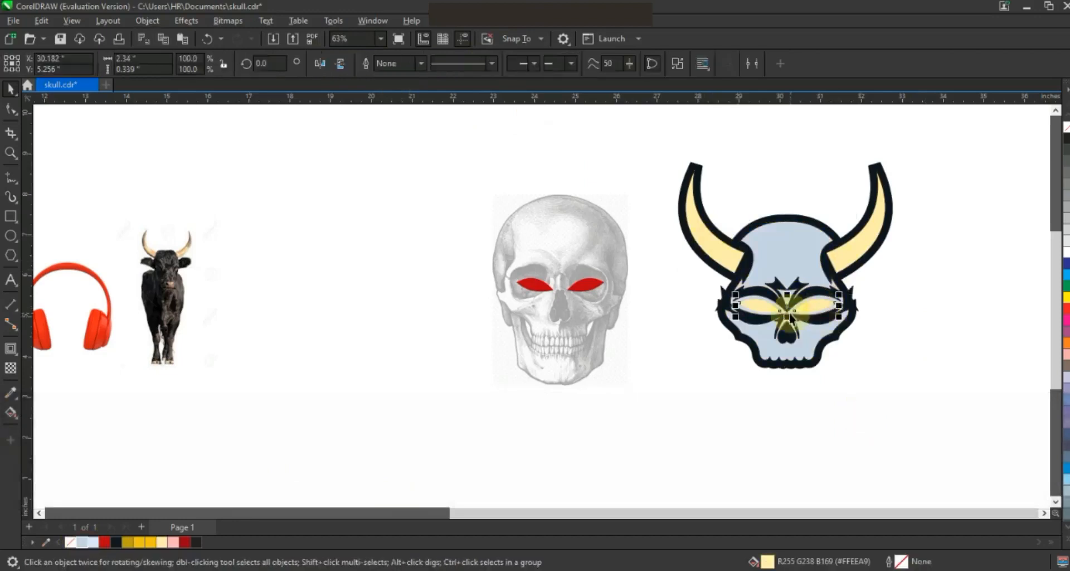
key(Delete)
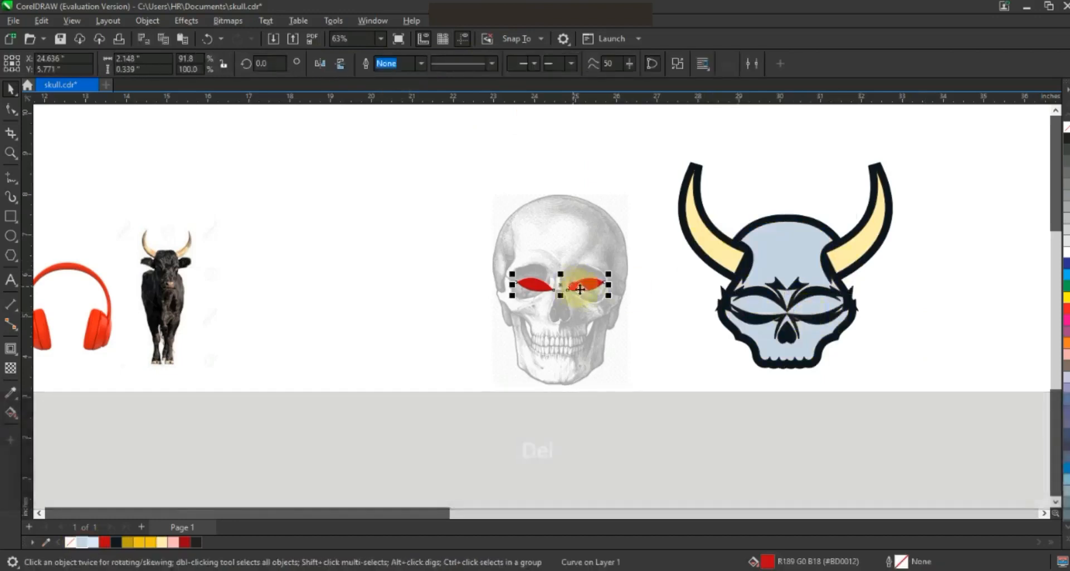
shift+click(814, 341)
key(c)
drag(931, 377, 622, 132)
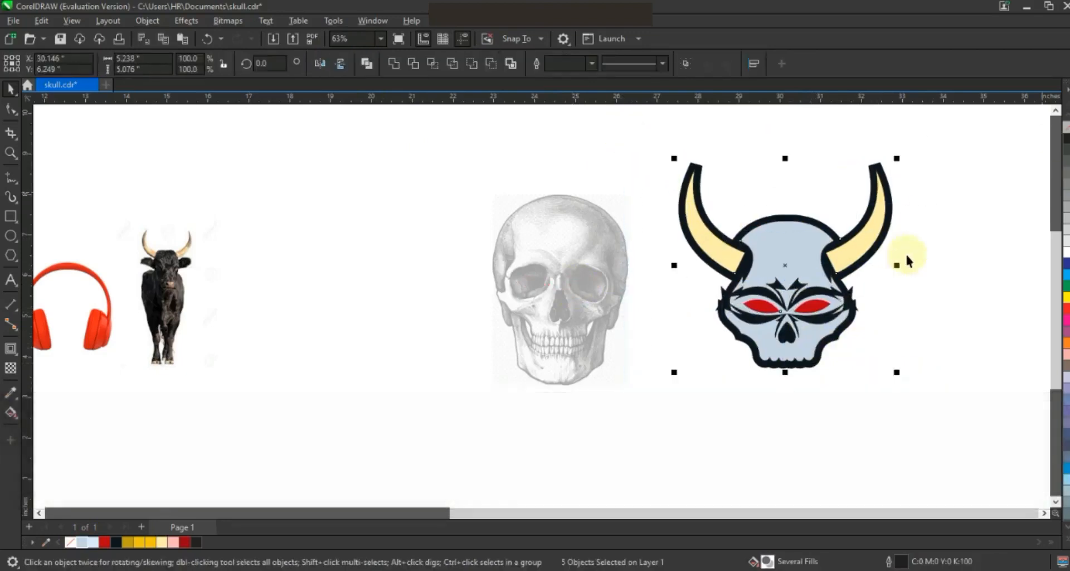
click(910, 316)
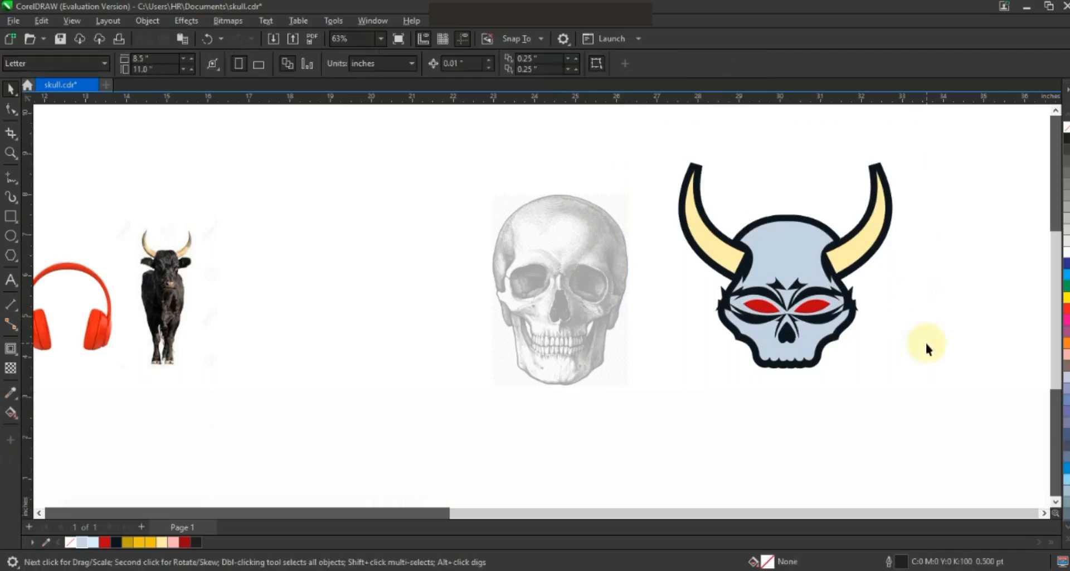
- Delete the jagged nodes at both temples of the near-black silhouette to smooth its outer edge
click(10, 152)
drag(607, 237, 906, 372)
click(11, 109)
click(449, 282)
drag(419, 245, 440, 266)
key(Delete)
key(Delete)
key(Delete)
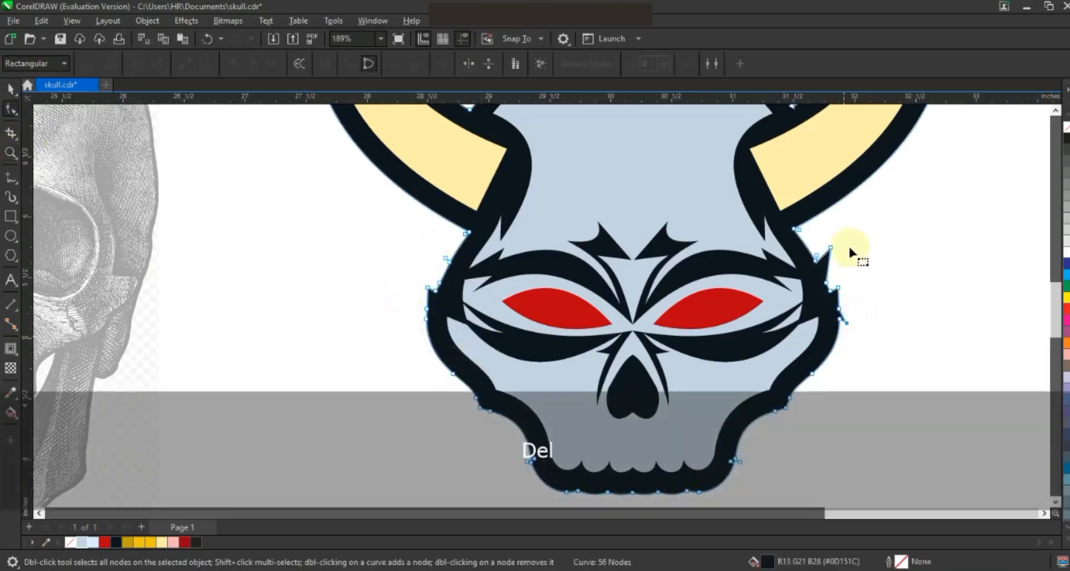
click(10, 88)
key(F3)
key(F3)
key(Escape)
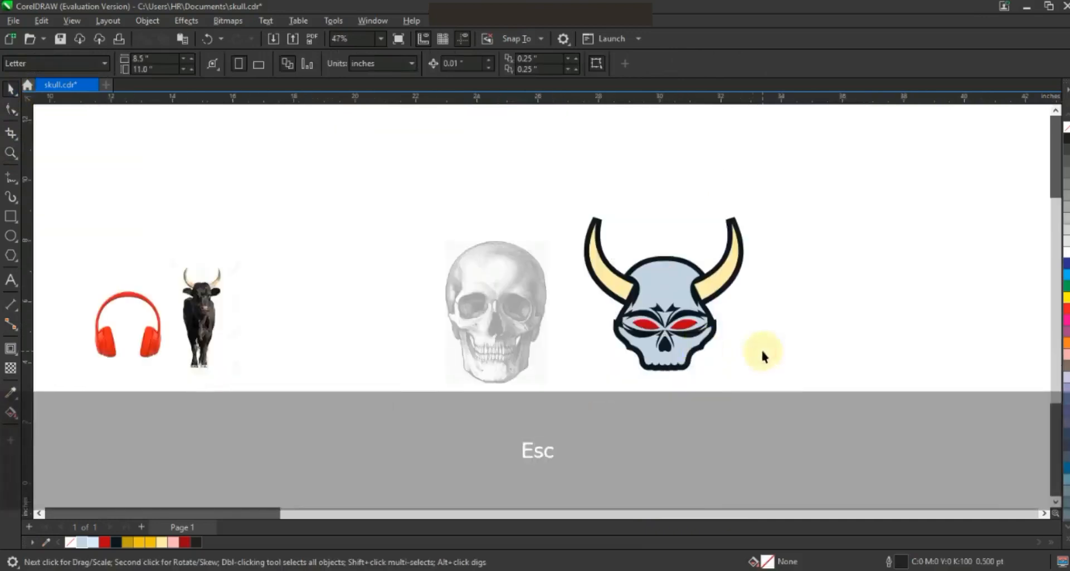
- Fill both horns orange
click(701, 298)
shift+click(701, 298)
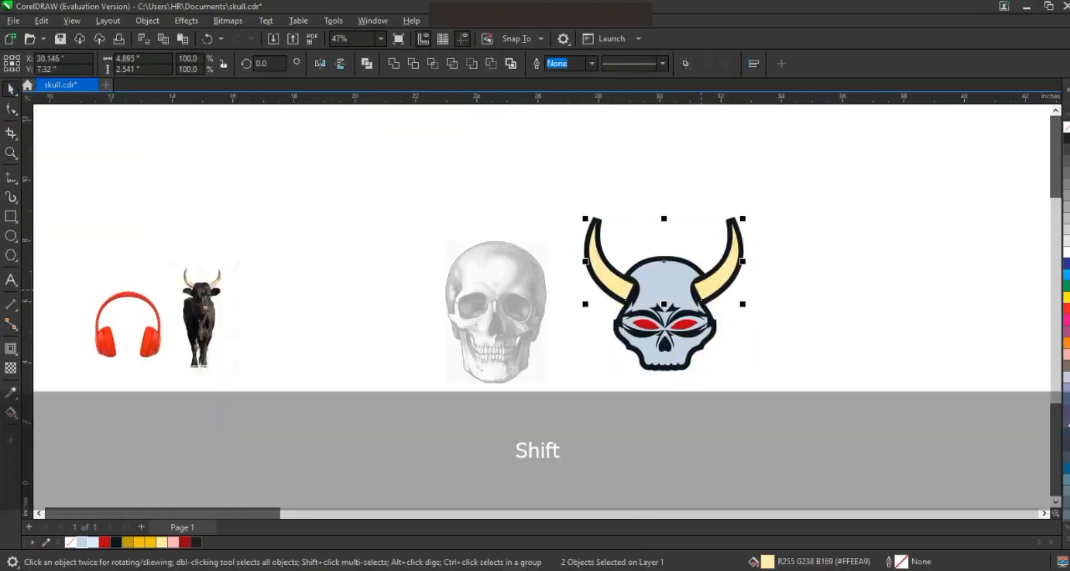
click(1065, 346)
click(795, 354)
- Trace the left half of the reference headphones, headband and ear cup, as a closed outline of straight segments
click(10, 153)
drag(79, 262, 225, 359)
drag(543, 425, 546, 427)
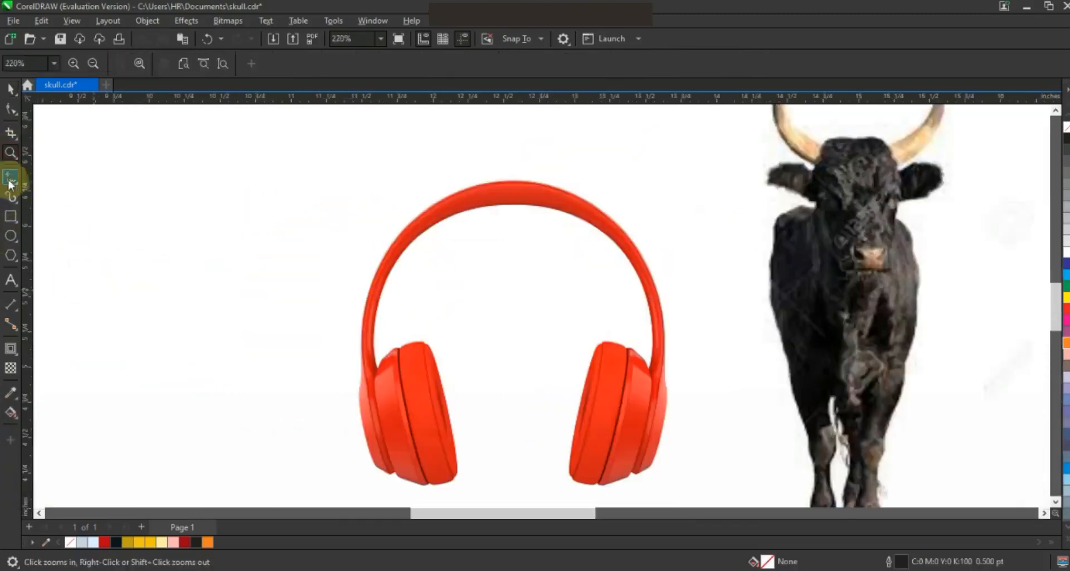
click(11, 177)
click(394, 472)
double_click(361, 370)
click(510, 179)
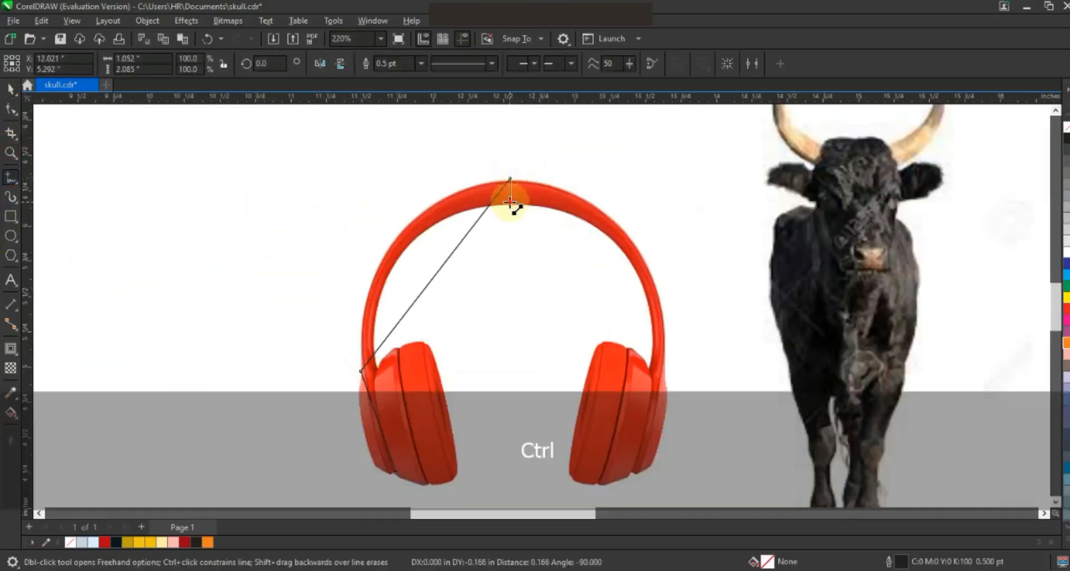
click(378, 367)
click(394, 350)
click(429, 351)
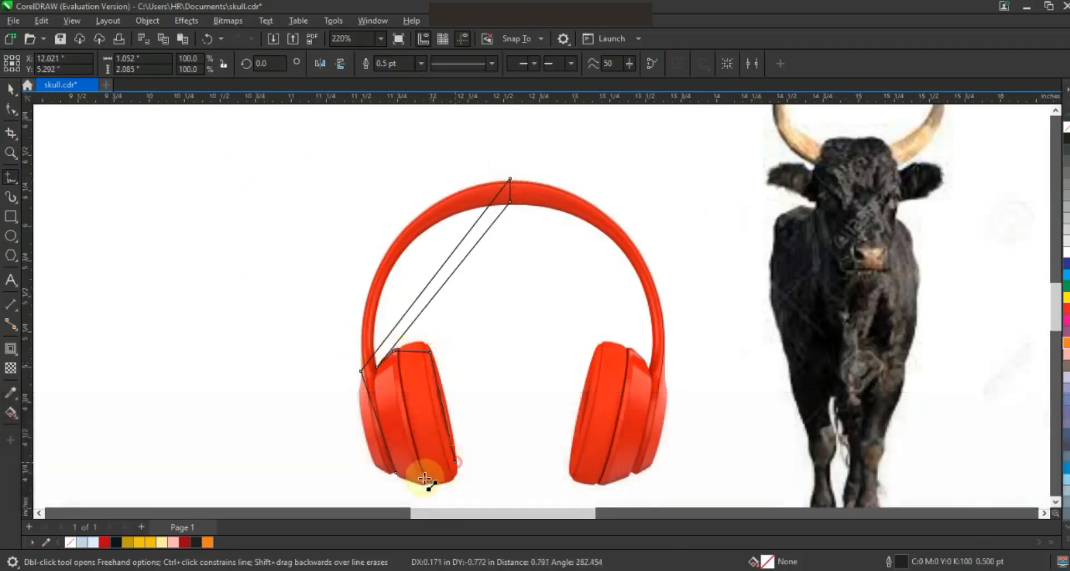
click(395, 472)
- Bend the inner and outer headband segments along the reference curve and try reshaping the ear cup's lower corner
key(F10)
drag(230, 146, 595, 475)
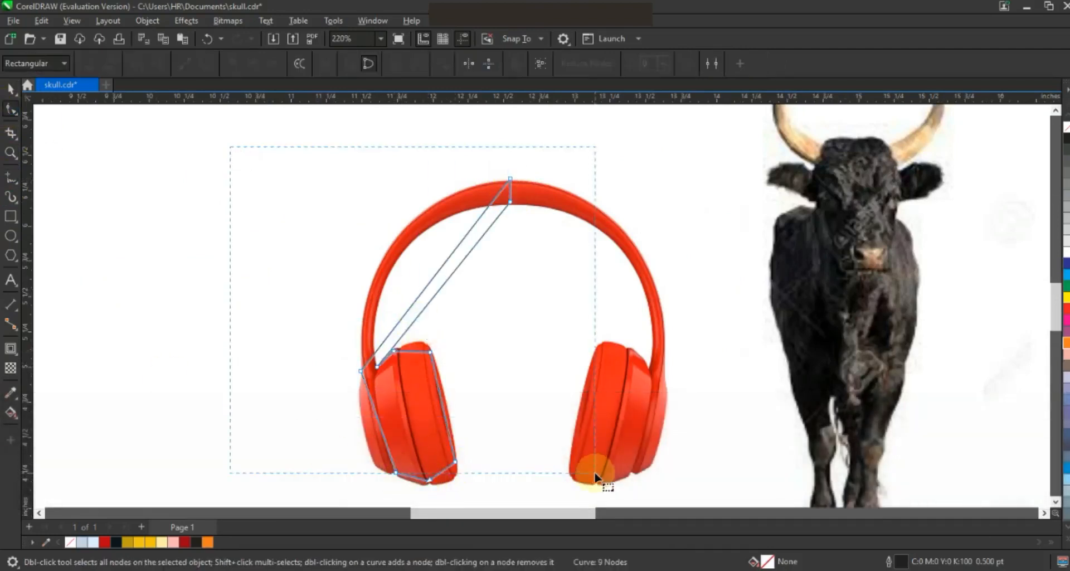
drag(436, 274, 393, 239)
drag(444, 282, 397, 256)
drag(413, 349, 413, 344)
drag(444, 474, 448, 484)
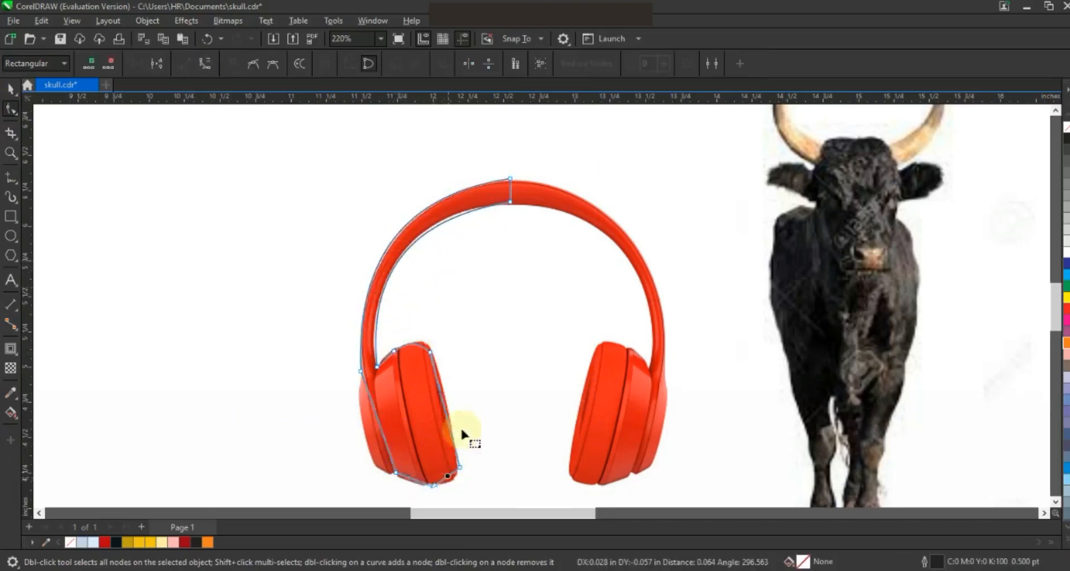
key(ctrl+z)
- Convert the left ear cup's segments to curves and bend them around the reference cup
drag(463, 316, 342, 477)
scroll(293, 393, down, 1)
drag(478, 313, 327, 487)
click(210, 63)
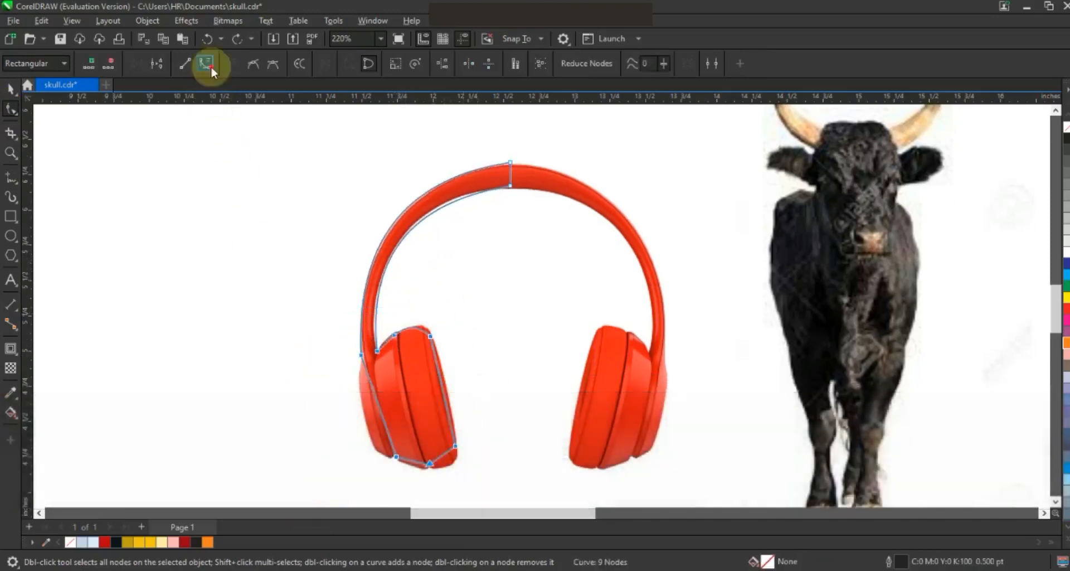
drag(412, 461, 440, 465)
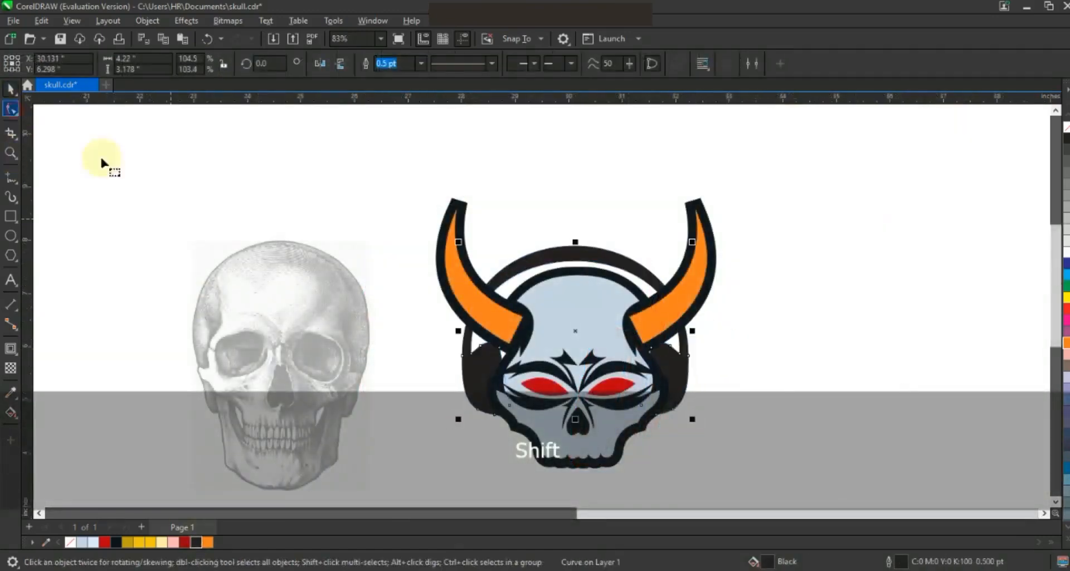
- Move the black headphones out from behind the skull to the empty area beside it and remove their fill
click(11, 109)
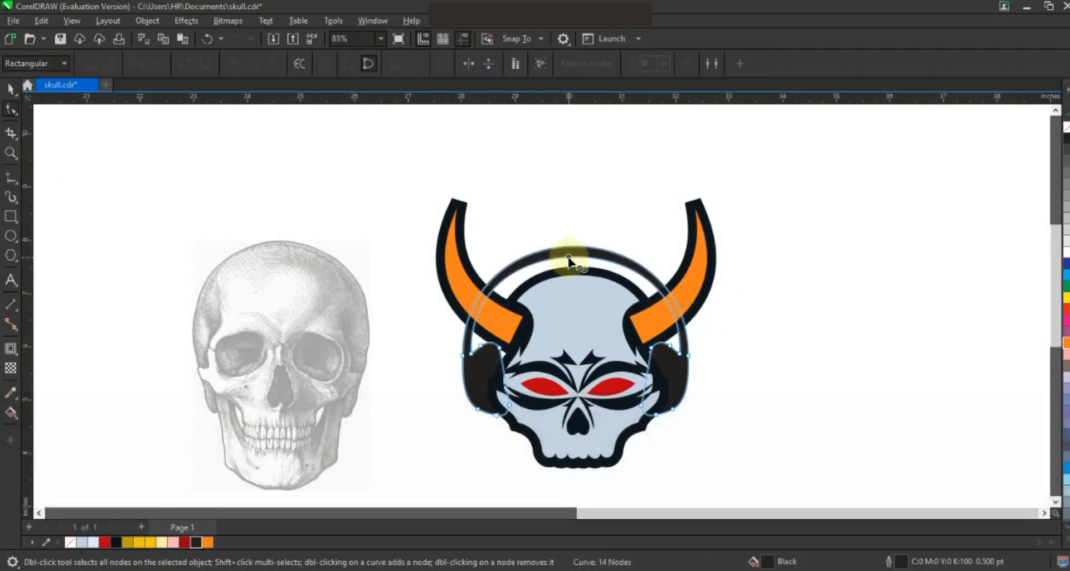
click(11, 88)
click(898, 366)
click(673, 375)
scroll(669, 373, down, 1)
drag(669, 374, 825, 375)
click(1066, 127)
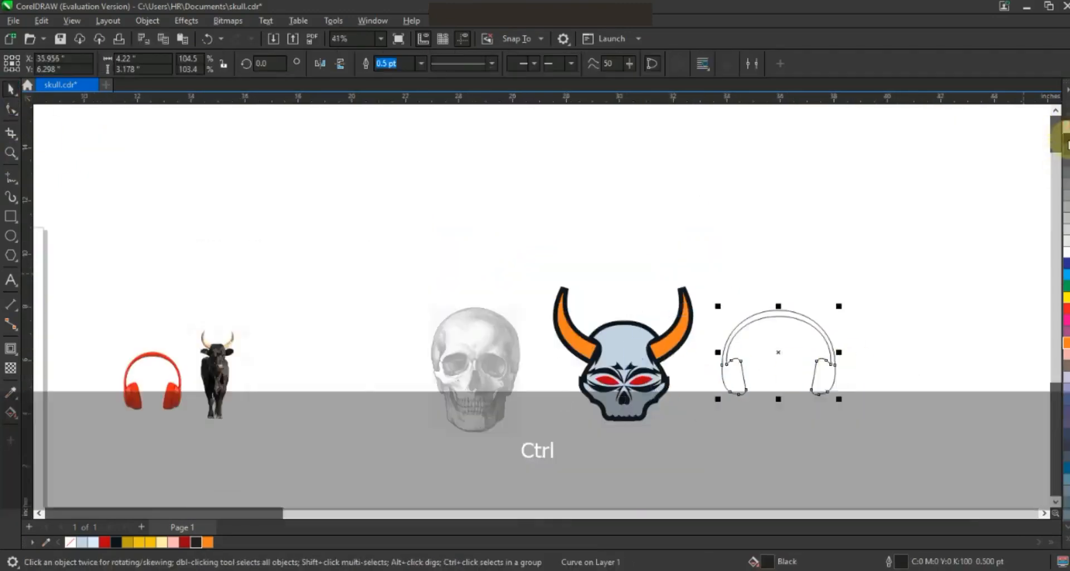
- Add a one-step outside contour of 0.172 in to the headphones and break the contour apart
key(shift+F2)
key(F3)
click(10, 348)
drag(287, 225, 289, 217)
click(11, 88)
click(147, 20)
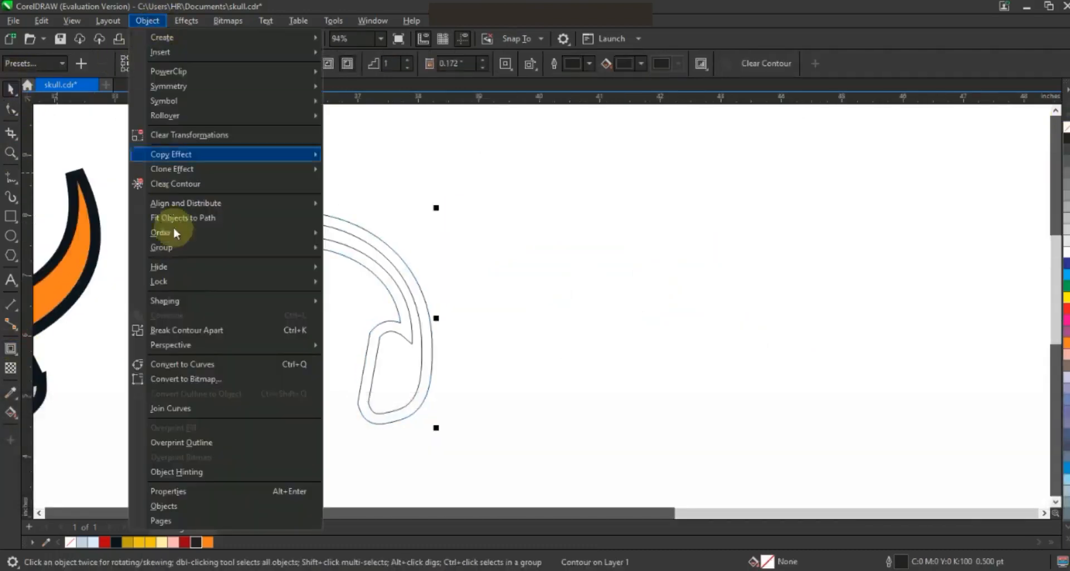
click(428, 355)
- Fill the separated headphone contour with near-black #0D151C and centre it horizontally on the skull
key(F3)
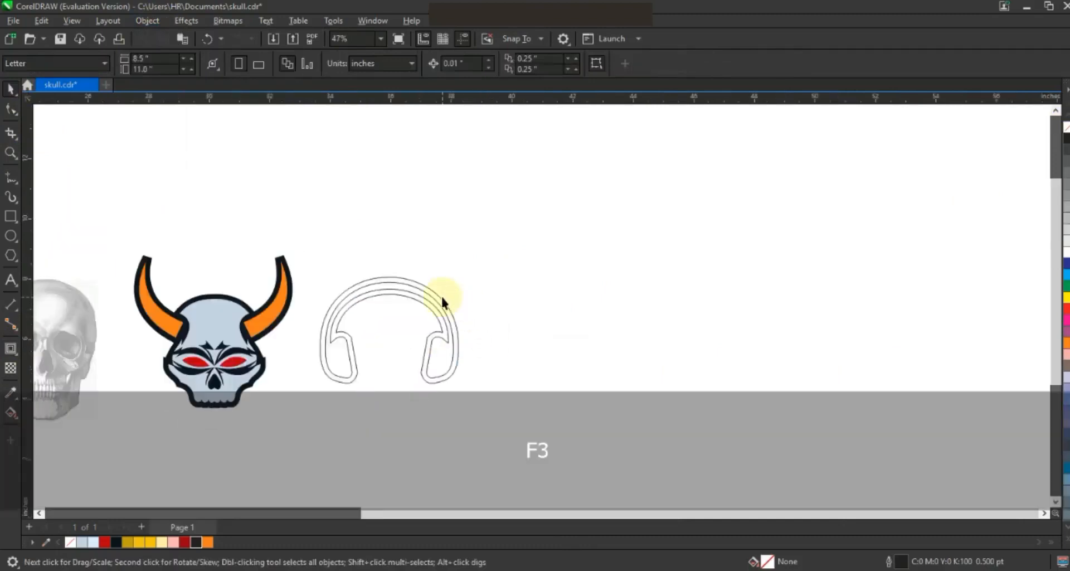
click(439, 294)
click(116, 542)
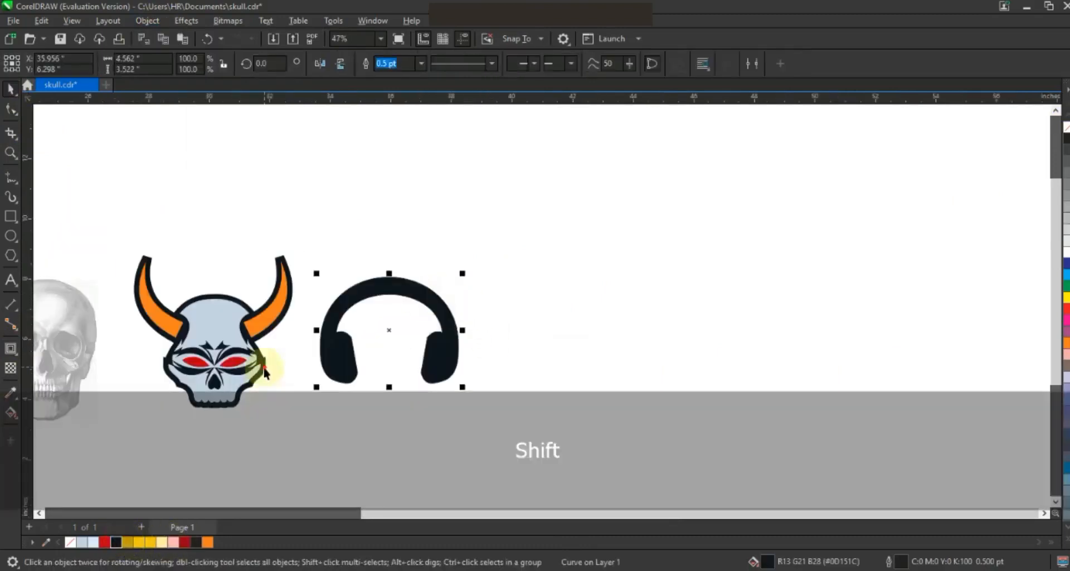
shift+click(265, 369)
key(c)
- Smart Fill the two white gaps between headband and skull and weld the patches to the near-black headphone shape
drag(320, 428, 110, 239)
key(shift+F2)
key(Escape)
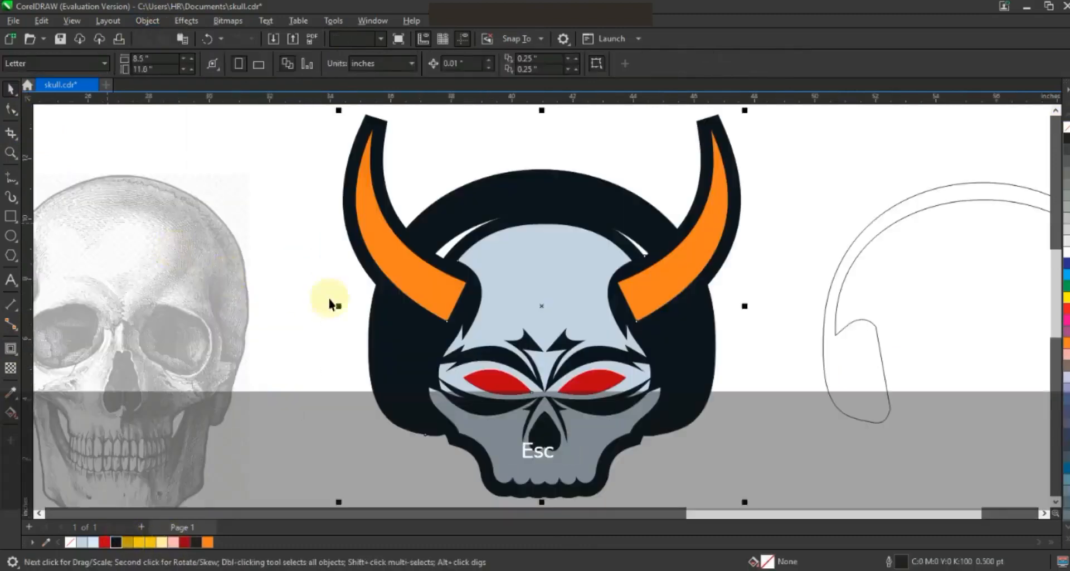
click(19, 416)
click(47, 428)
click(446, 245)
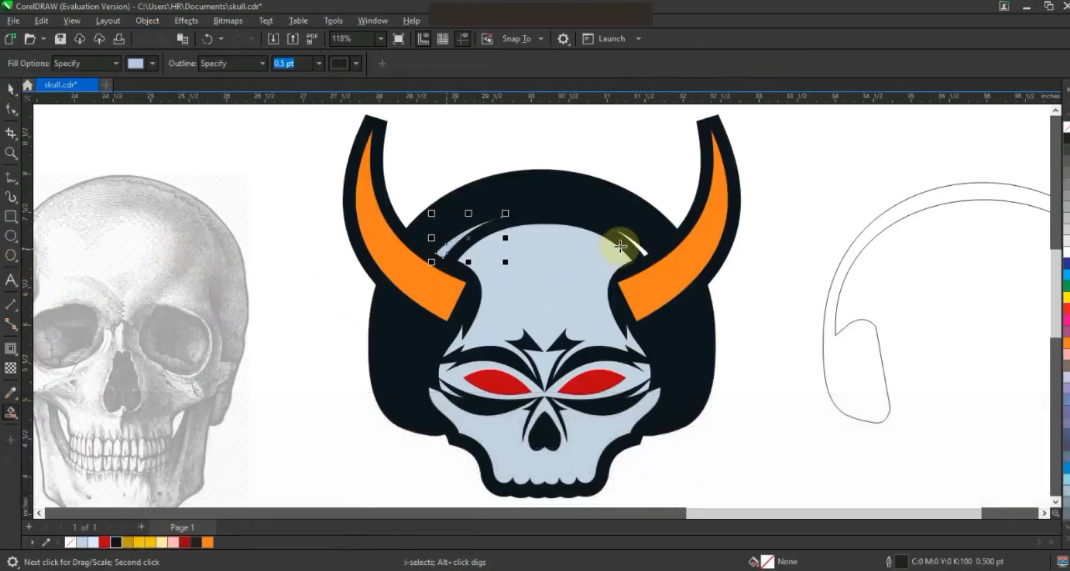
click(620, 246)
shift+click(452, 244)
shift+click(451, 207)
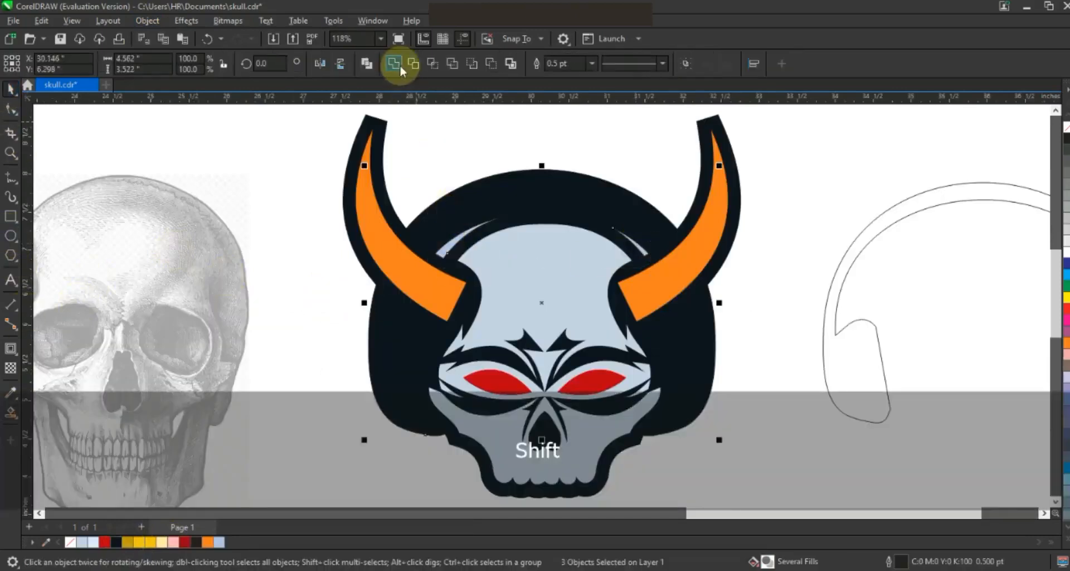
click(401, 65)
- Weld the near-black headphone shape to the dark horned skull silhouette
click(757, 210)
click(732, 151)
shift+click(547, 176)
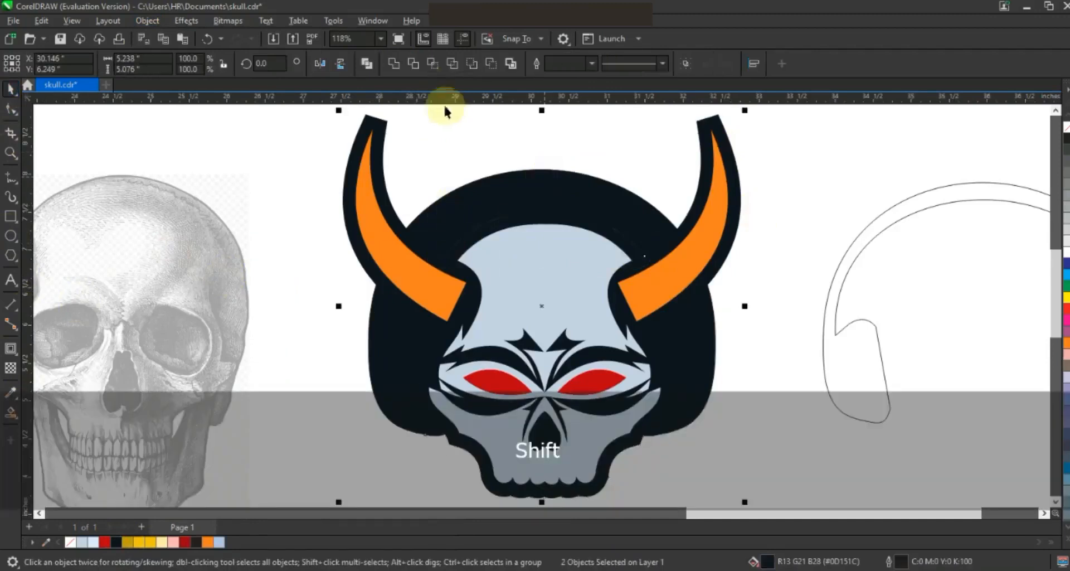
click(395, 65)
- Delete the leftover inner nodes of the welded silhouette under both sides of the headband
double_click(508, 214)
drag(512, 208, 435, 263)
key(Delete)
drag(593, 223, 660, 268)
key(Delete)
- Pull the flat tip of the right horn's dark outline into a long point and delete the surplus nodes beside it
click(11, 152)
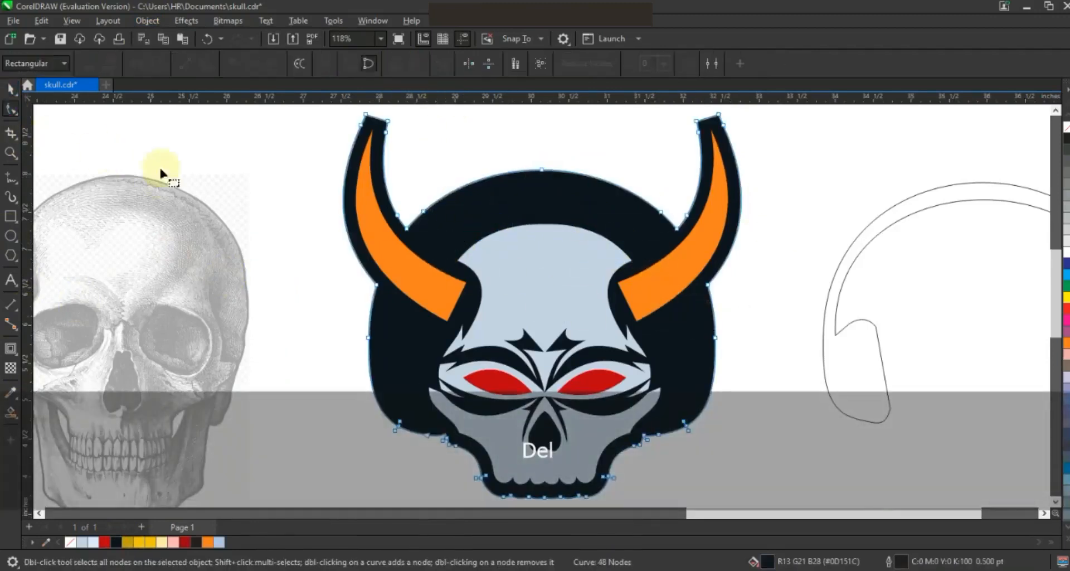
drag(783, 168, 613, 95)
click(11, 108)
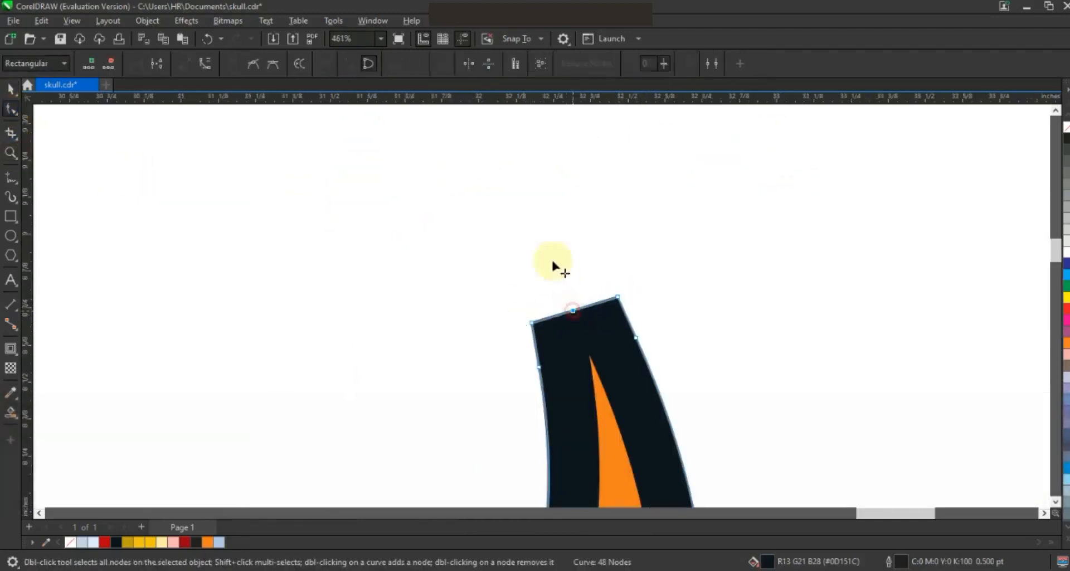
drag(573, 310, 530, 196)
drag(504, 162, 507, 162)
click(610, 304)
key(Delete)
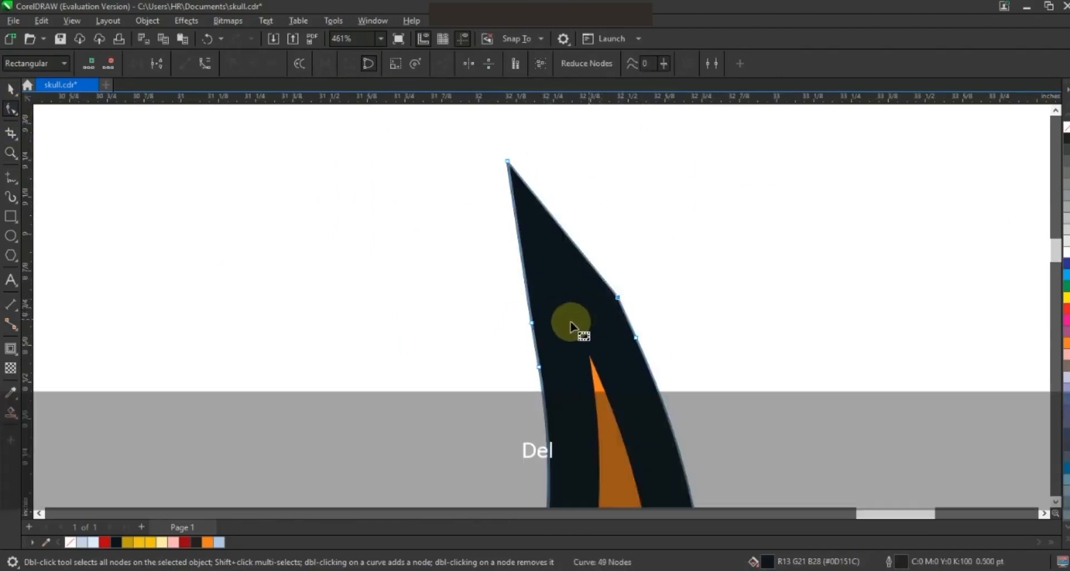
key(Delete)
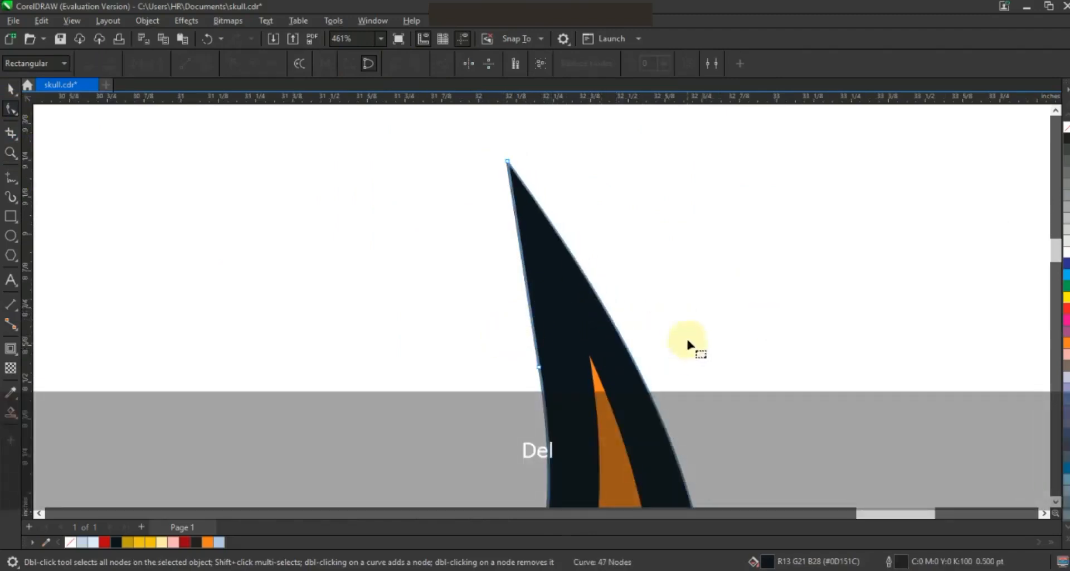
- Sharpen the left horn's dark outline into a matching point and remove its surplus tip nodes
key(F3)
key(F3)
mouse_move(384, 300)
mouse_down()
mouse_move(400, 258)
mouse_move(381, 303)
mouse_up()
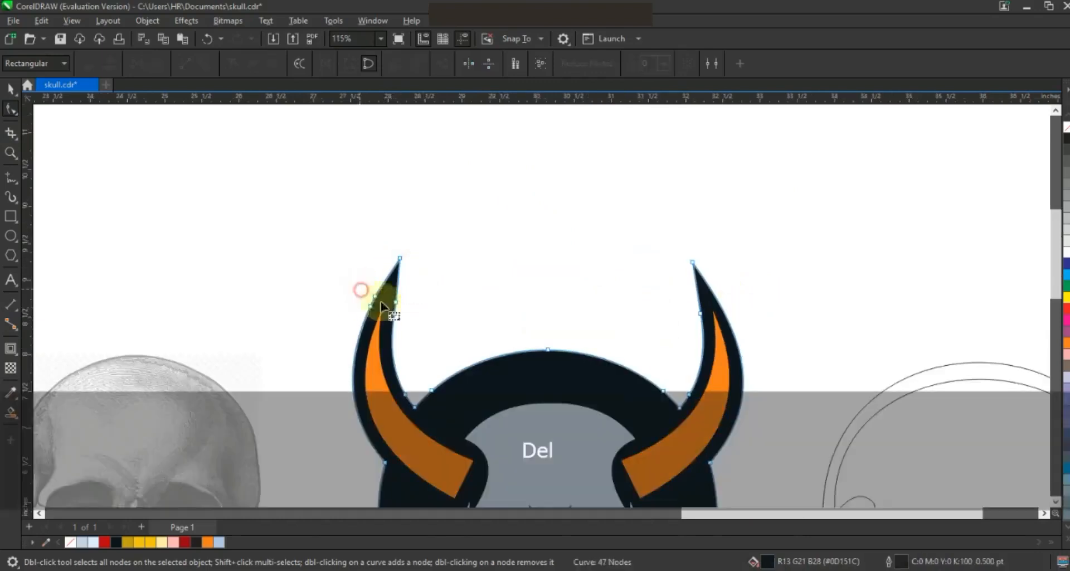
- Fill the spare headphone outline beside the skull red
click(11, 91)
key(F3)
key(Escape)
drag(721, 332, 616, 234)
click(1065, 308)
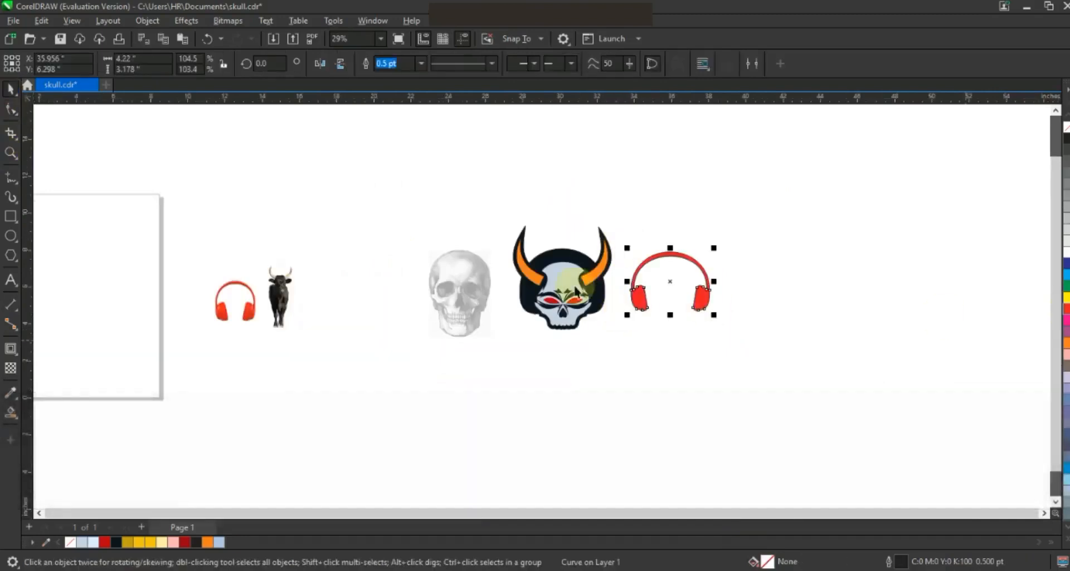
- Centre the red headphones horizontally on the skull illustration
shift+click(598, 295)
key(c)
drag(635, 342, 519, 234)
key(shift+F2)
key(Escape)
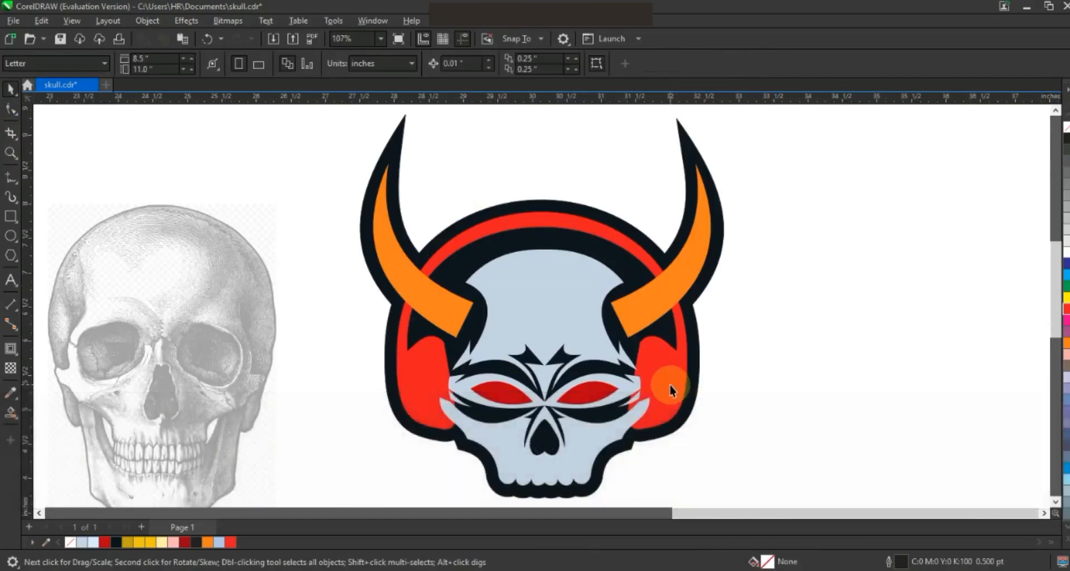
click(685, 383)
click(745, 385)
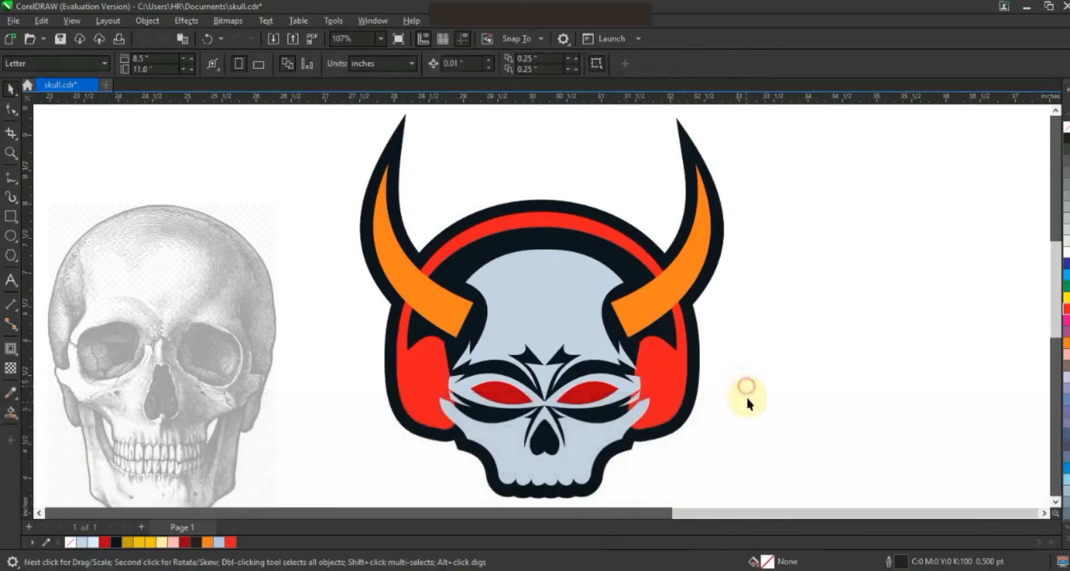
- Draw a spiky open line over the left ear cup, with peaks along its lower edge and a notch at its upper edge
key(z)
drag(371, 277, 656, 462)
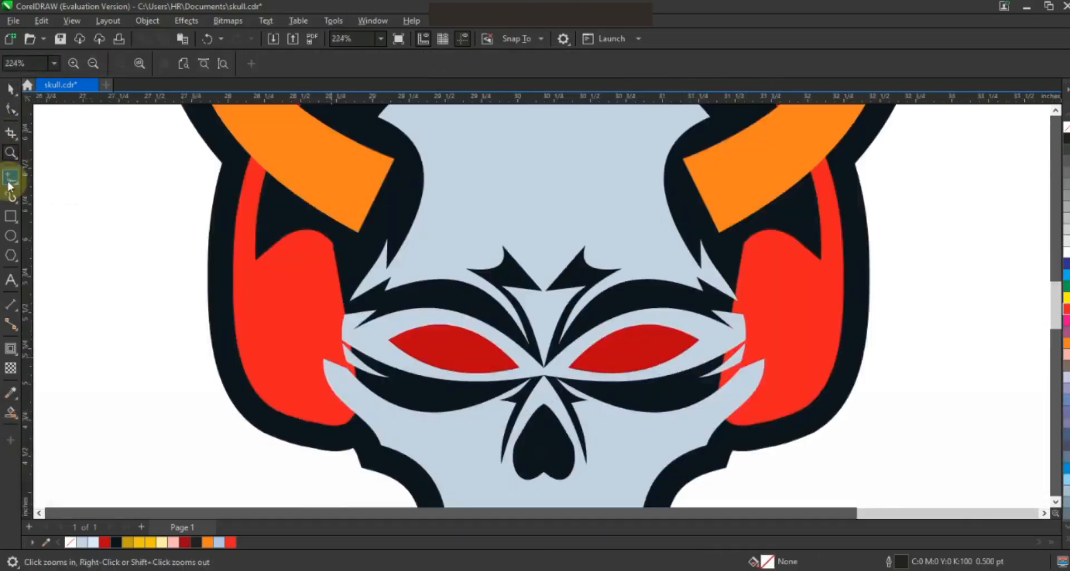
key(F5)
click(328, 237)
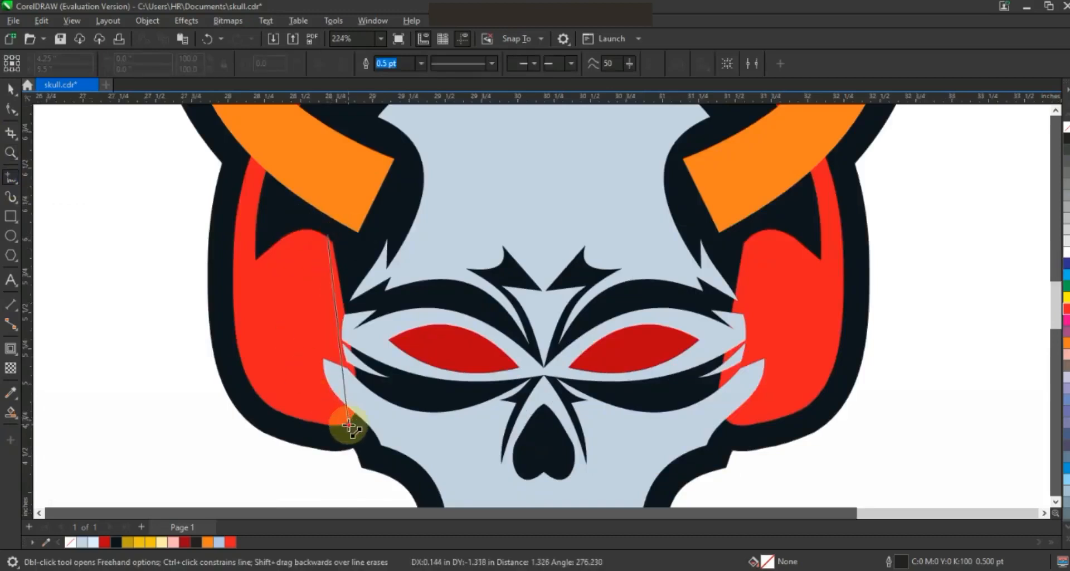
double_click(348, 425)
double_click(331, 431)
double_click(310, 341)
double_click(295, 427)
double_click(273, 414)
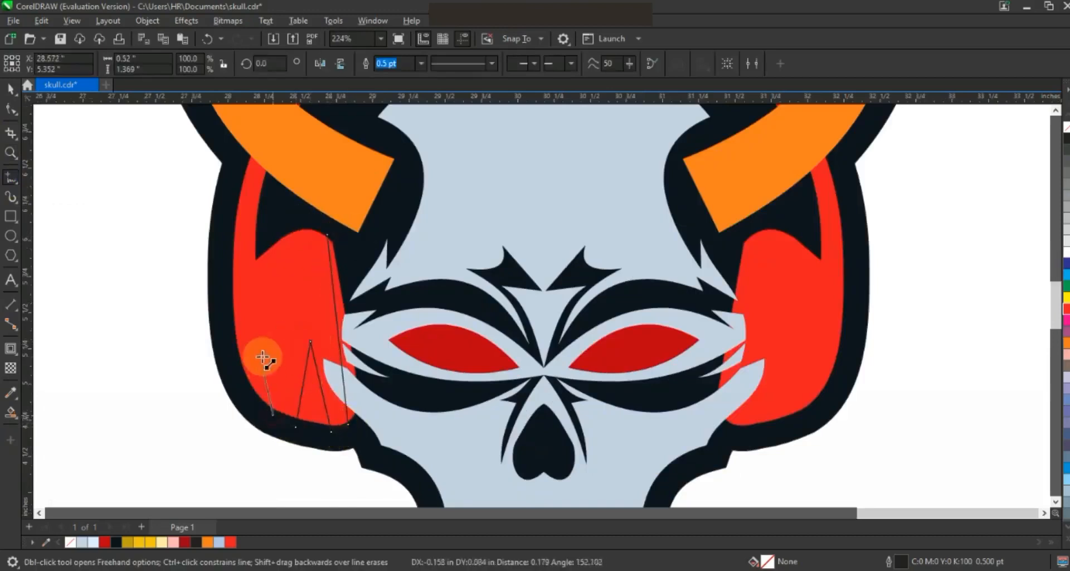
double_click(261, 412)
click(321, 245)
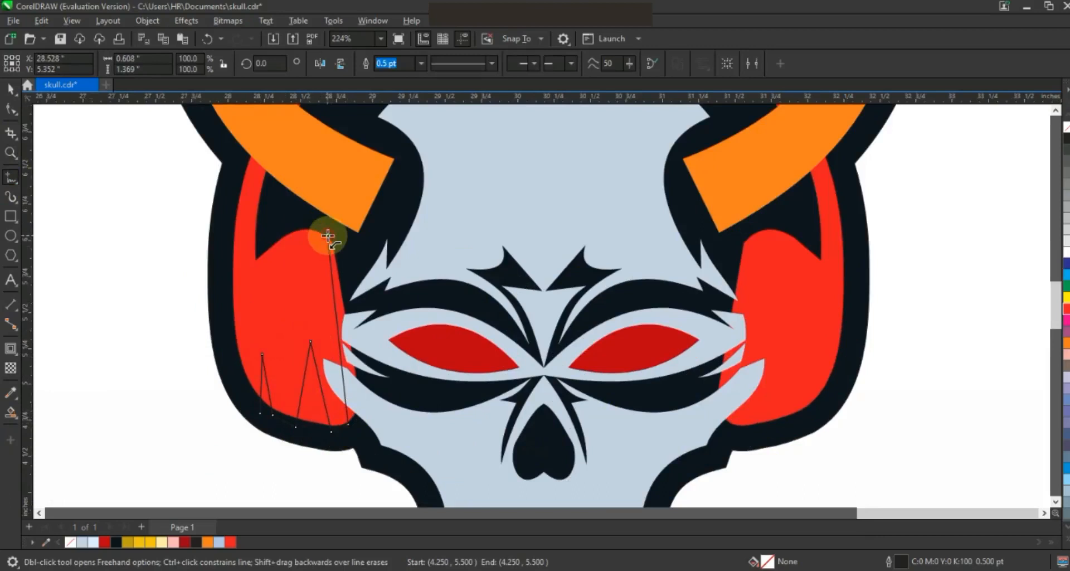
double_click(291, 217)
click(275, 226)
- Convert the spiky line's segments to curves and bend them into curved shading strokes
click(11, 109)
drag(153, 185, 371, 445)
drag(340, 337, 320, 359)
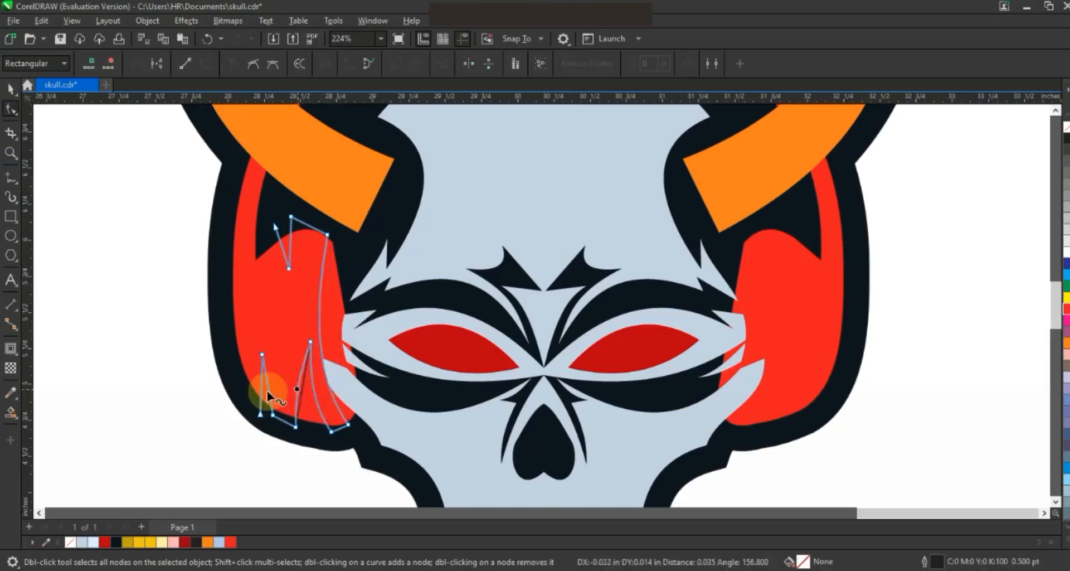
drag(261, 384, 264, 385)
drag(282, 247, 285, 249)
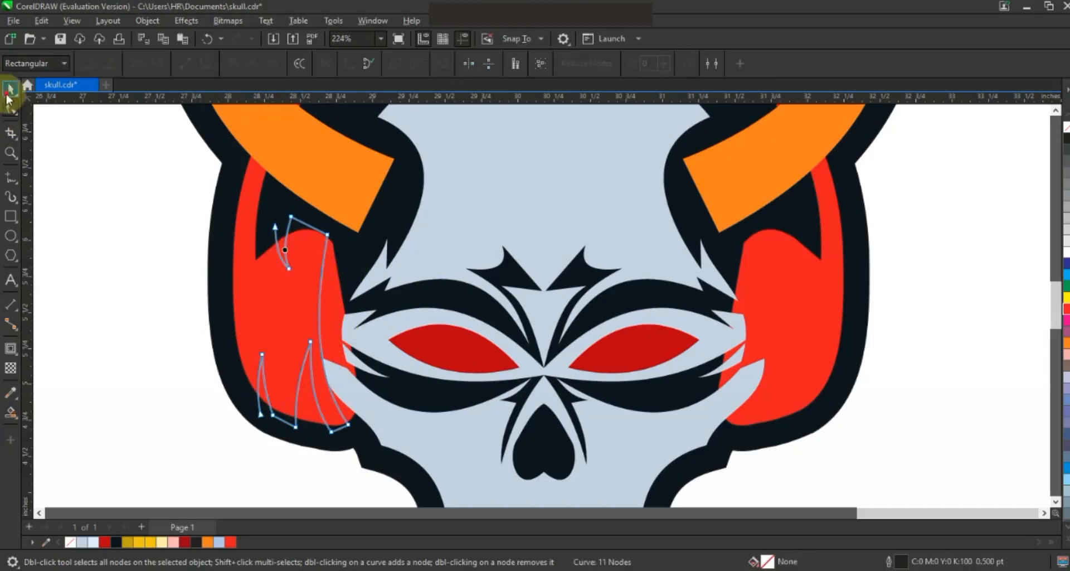
- Close the spiky line with straight segments running around the inner side and underneath the left ear cup
click(10, 177)
key(ctrl+z)
click(313, 170)
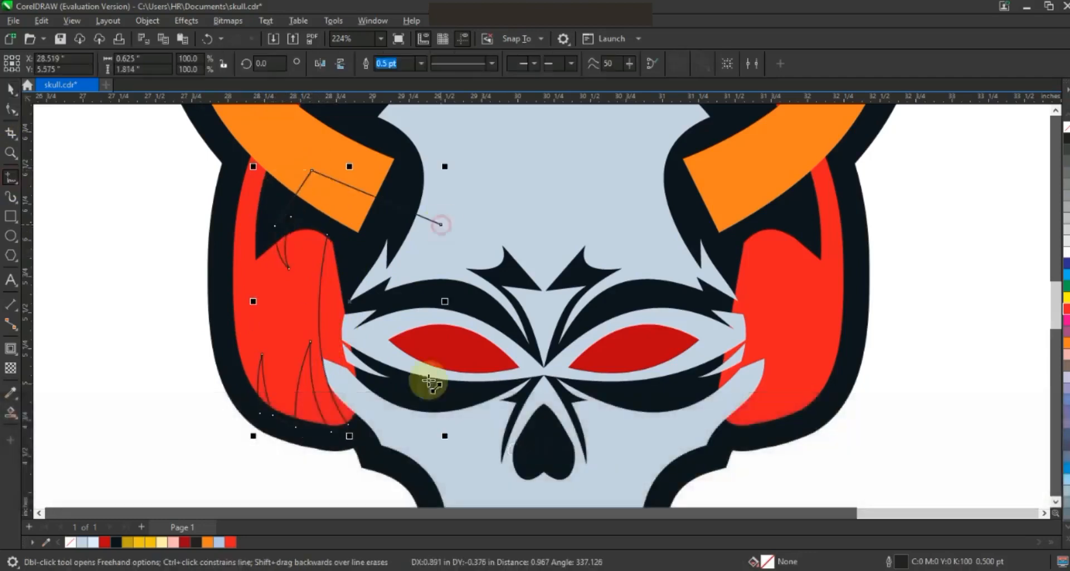
click(248, 485)
key(space)
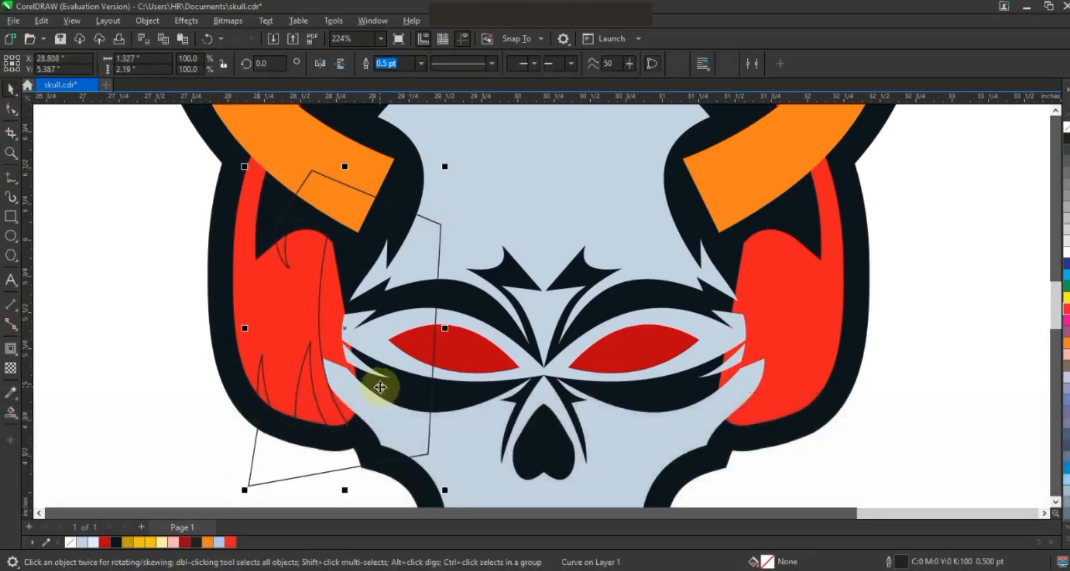
- Duplicate the closed spiky shape, mirror it horizontally and place the copy over the right ear cup
key(ctrl+z)
key(KP_Add)
click(319, 65)
drag(358, 322, 744, 346)
shift+click(406, 232)
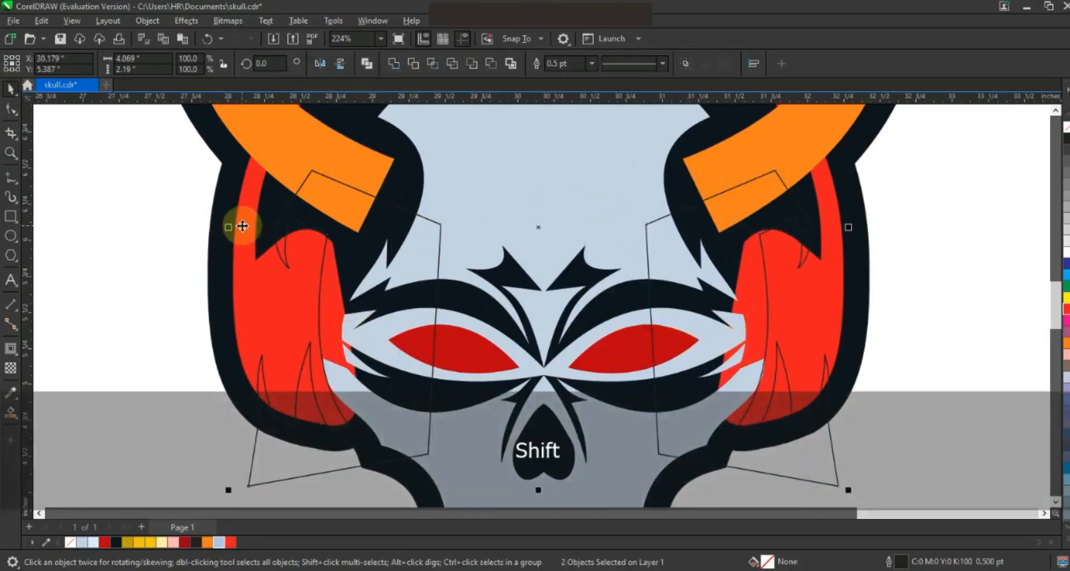
- Trim the red headphones with both spiky shapes, delete the cutting shapes and centre the headphones on the skull silhouette
click(413, 63)
key(Escape)
key(Delete)
click(807, 402)
shift+click(815, 418)
key(c)
click(880, 422)
shift+click(770, 426)
key(c)
key(F3)
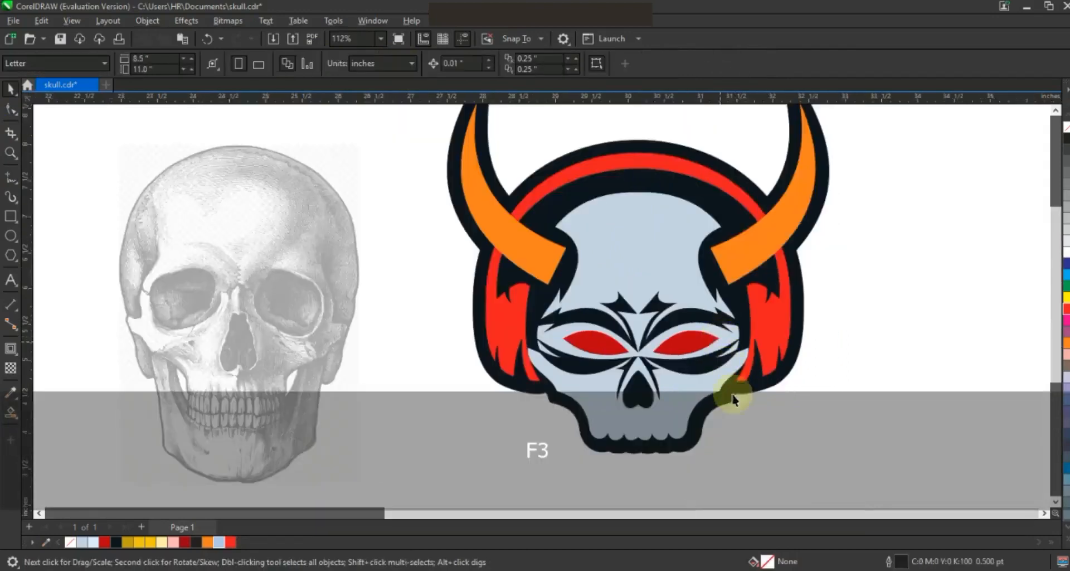
key(Escape)
click(10, 152)
drag(534, 176, 816, 423)
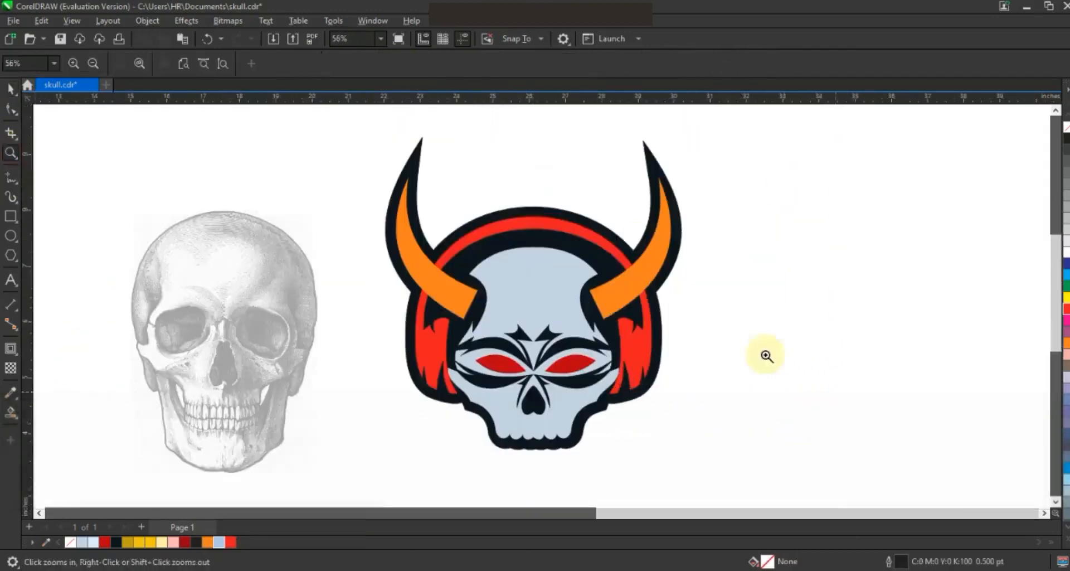
- Round the base of the right orange horn by bending its straight end into an outward curve
drag(329, 133, 786, 402)
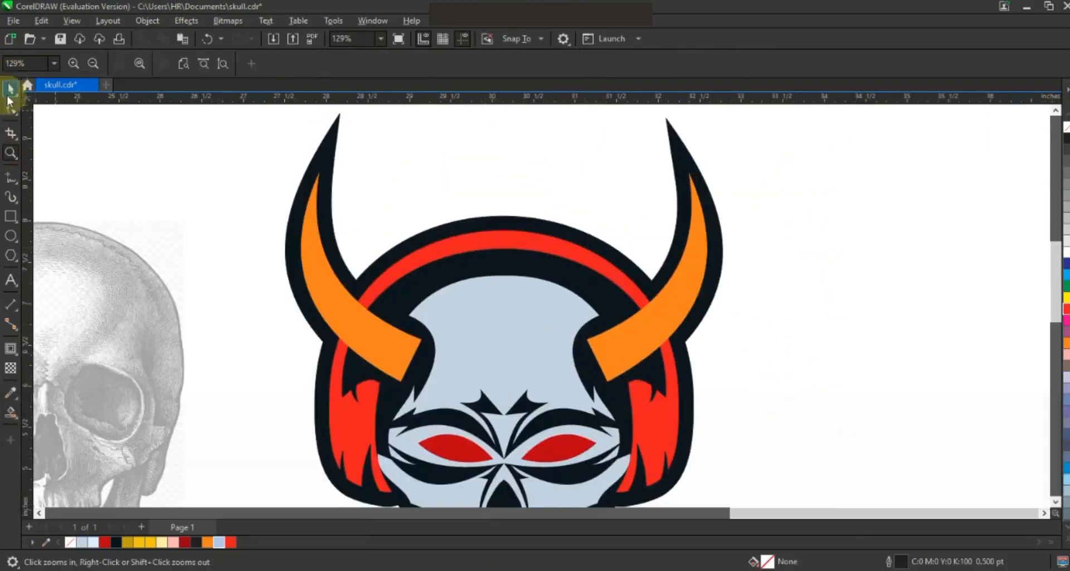
click(10, 107)
click(618, 358)
drag(589, 353, 587, 378)
drag(586, 340, 586, 337)
drag(671, 313, 669, 297)
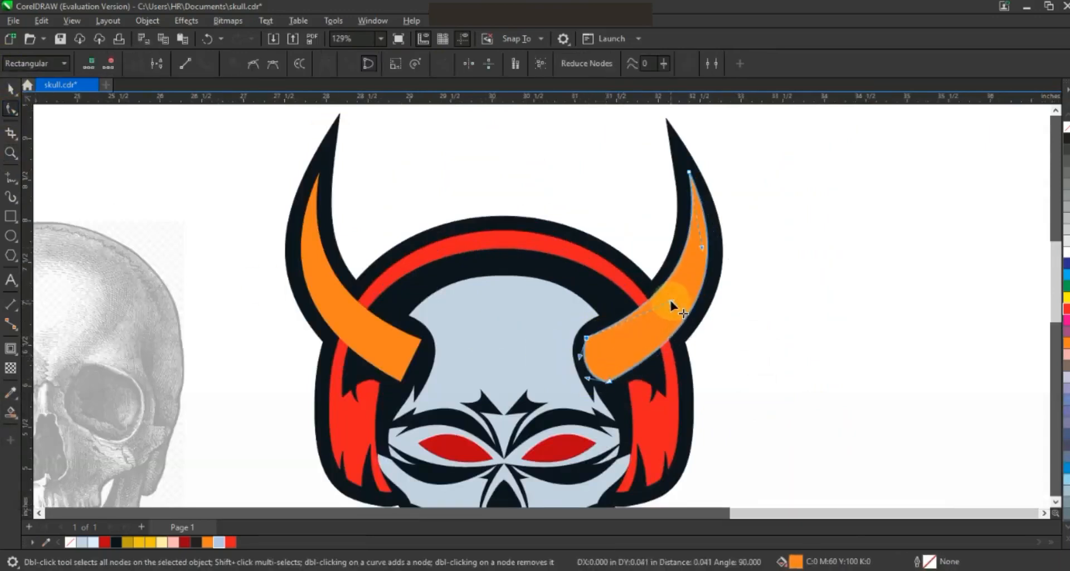
- Draw a narrow triangular spike across the right horn's base, curve its long sides and fill it with the dark contour colour
click(14, 175)
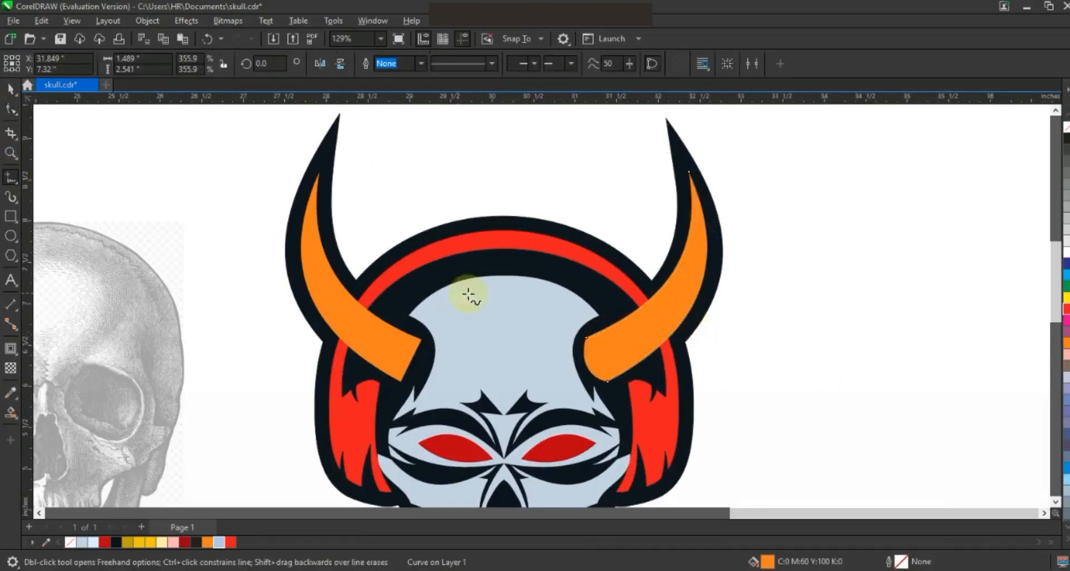
double_click(656, 336)
click(576, 356)
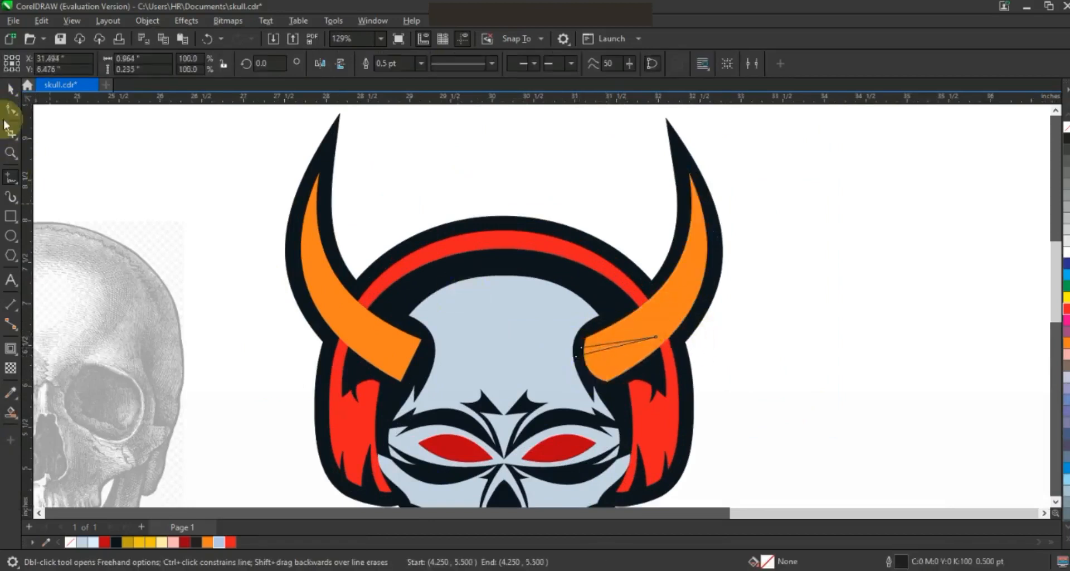
key(F10)
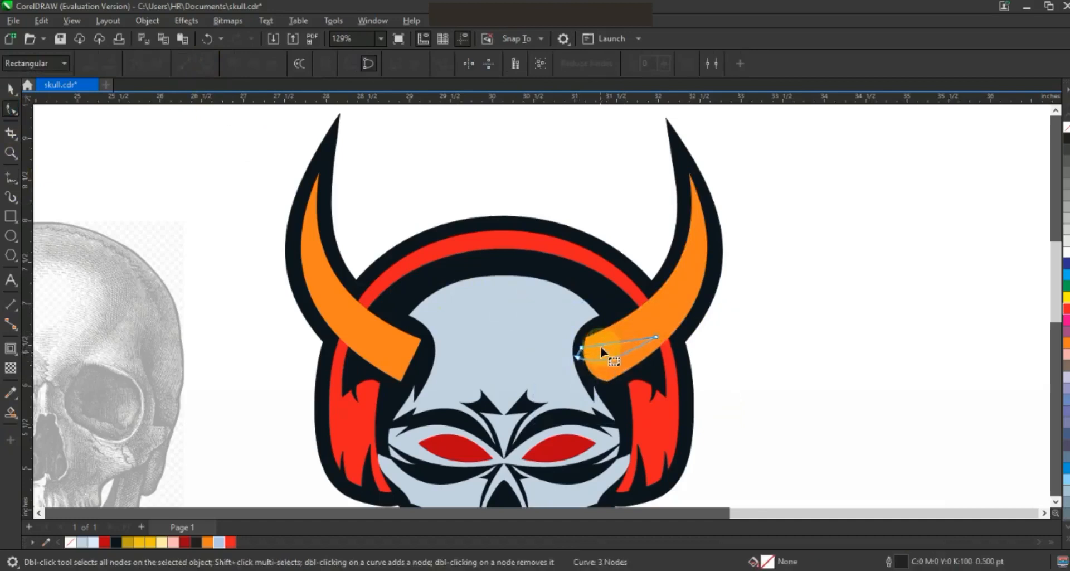
drag(608, 345, 597, 353)
click(11, 153)
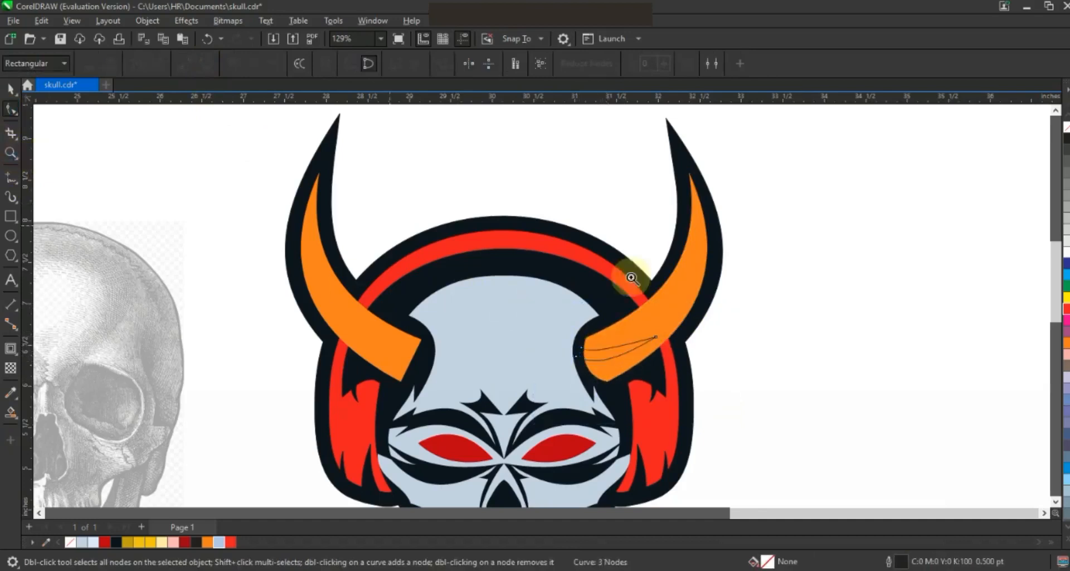
drag(396, 165, 858, 439)
click(115, 542)
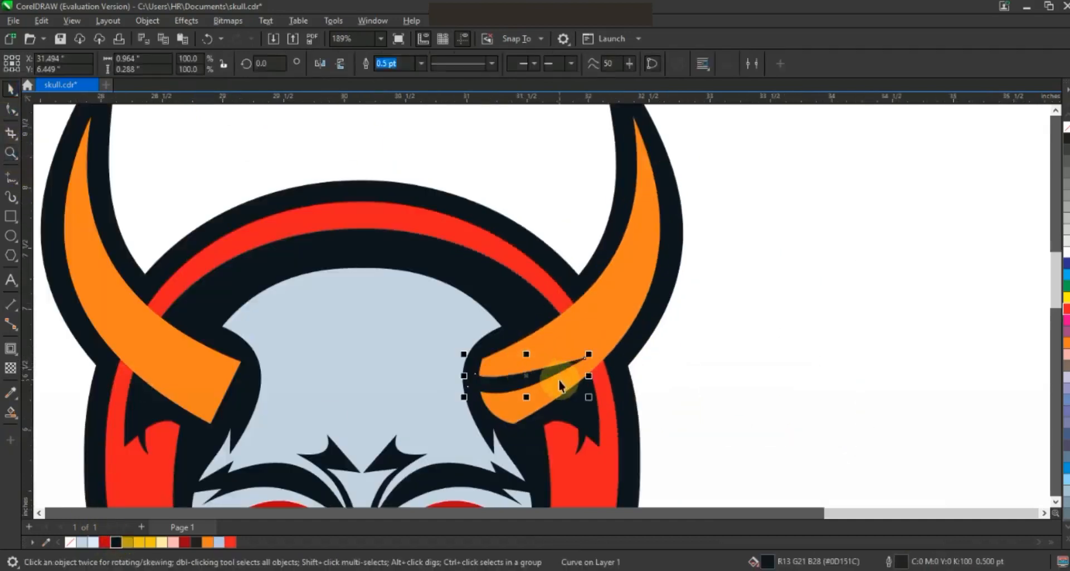
- Place scaled and rotated copies of the dark spike along the edges of the right horn
drag(596, 360, 656, 239)
right_click(565, 331)
right_click(621, 246)
click(620, 246)
drag(638, 238, 631, 234)
key(ctrl+z)
click(636, 244)
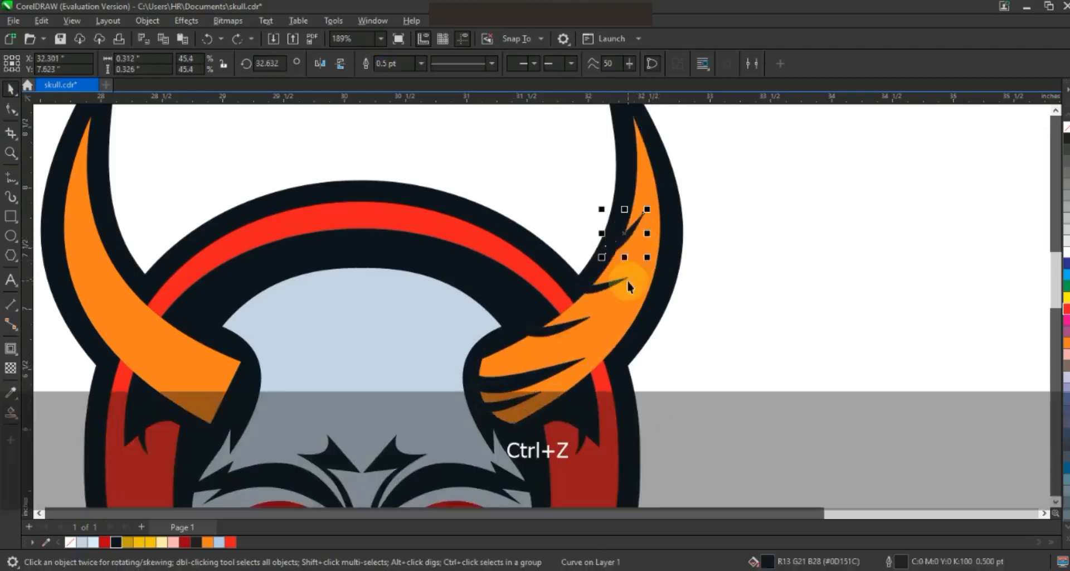
drag(643, 329, 581, 349)
- Trim the right orange horn with all the spikes and delete the cutting spikes
key(Escape)
key(F3)
key(Escape)
shift+click(686, 226)
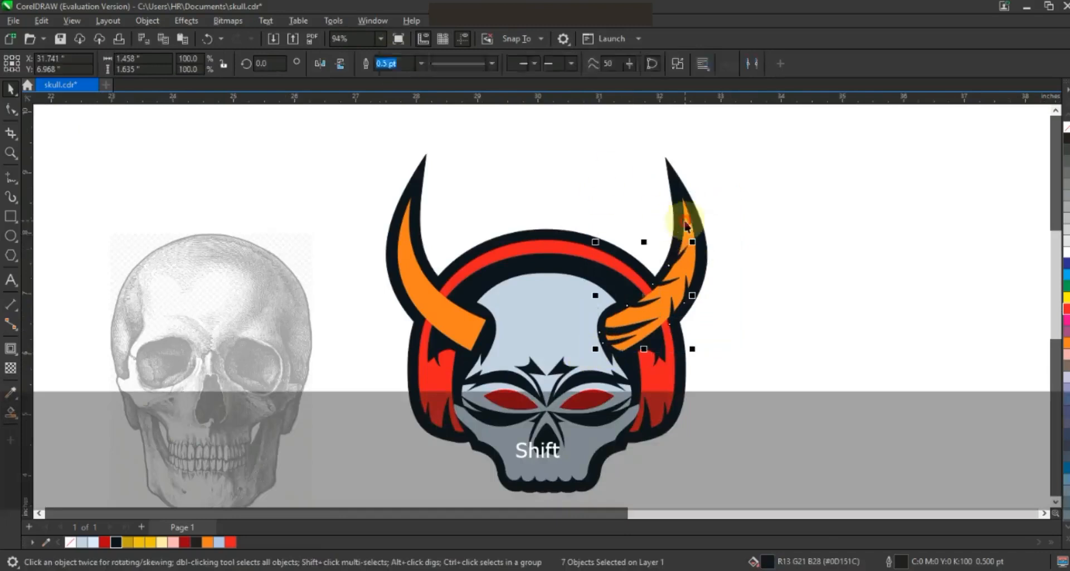
key(Delete)
- Replace the plain left horn with a mirrored copy of the trimmed one, join both horns and centre them on the dark silhouette
click(478, 328)
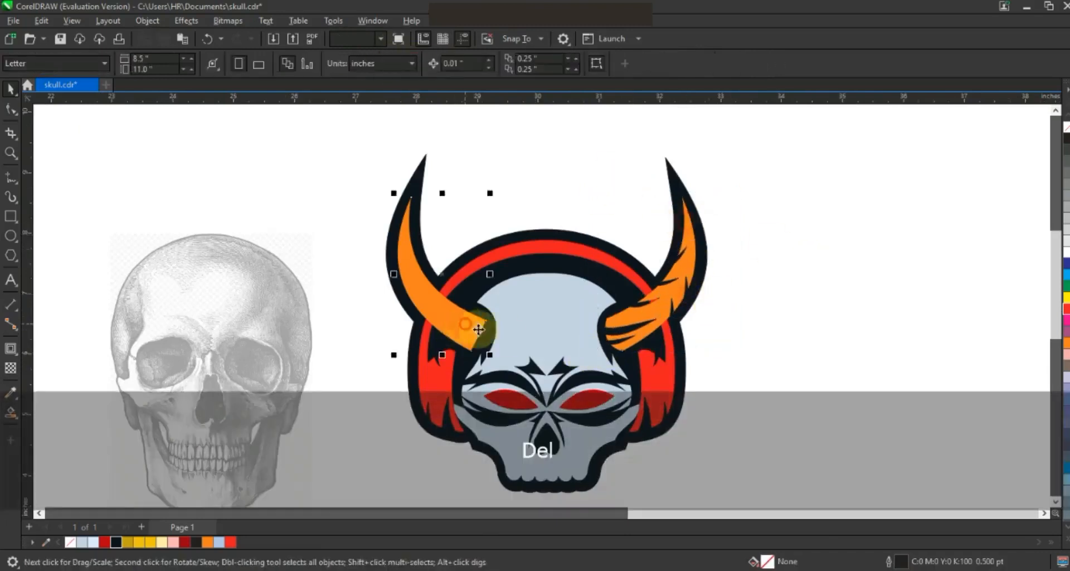
key(Delete)
click(682, 282)
drag(700, 273, 570, 270)
right_click(570, 271)
drag(550, 299, 431, 296)
shift+click(659, 312)
click(374, 64)
shift+click(422, 170)
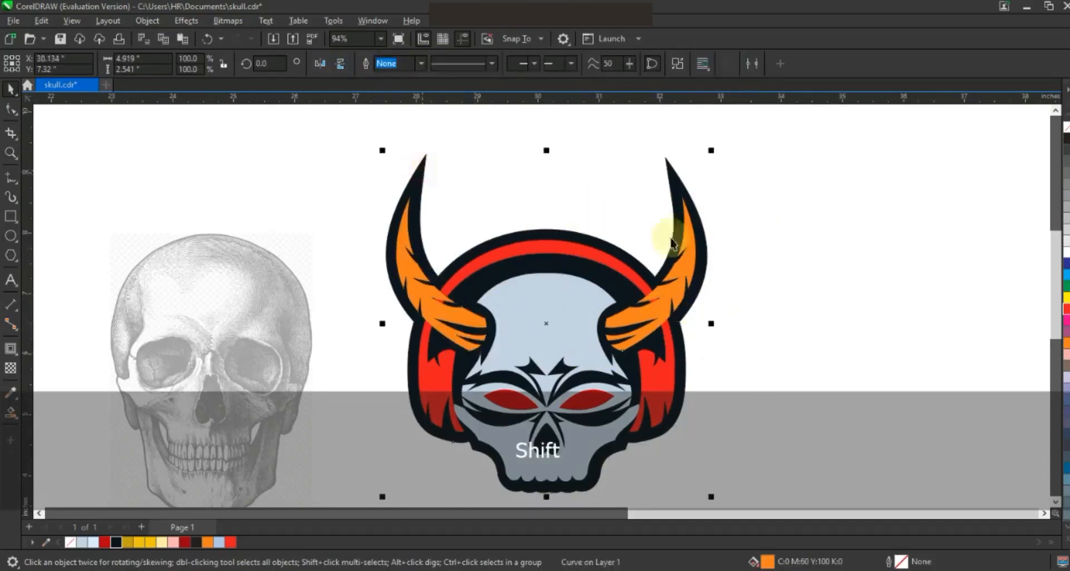
key(c)
click(770, 267)
- Trim the red headphones behind both horns using a dark four-sided shape and its mirrored copy, and delete the cutting shapes
click(10, 177)
click(435, 276)
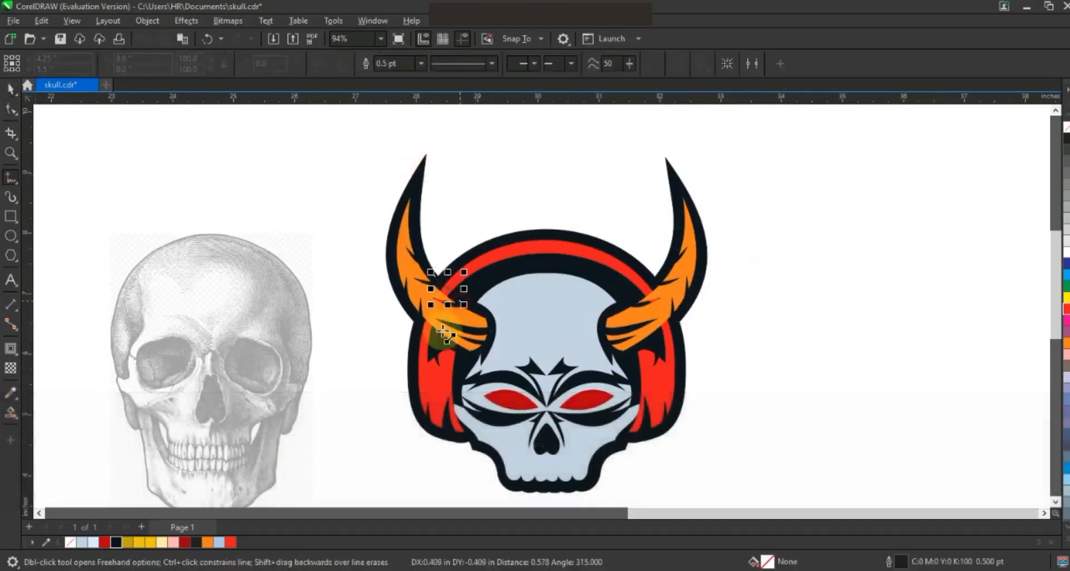
click(448, 337)
click(6, 92)
click(196, 541)
drag(410, 307, 493, 322)
drag(647, 317, 657, 316)
shift+click(432, 292)
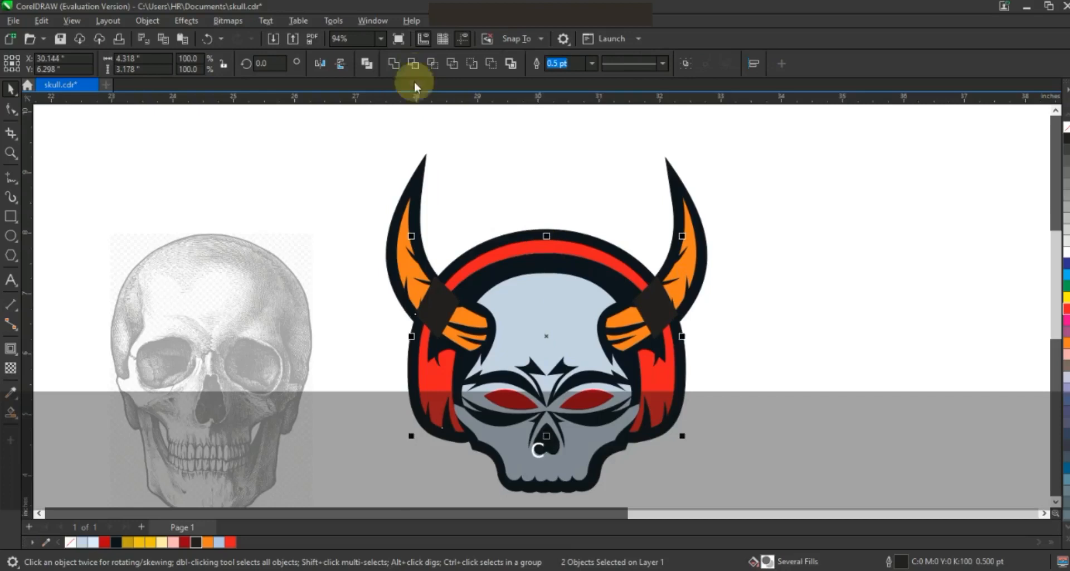
key(Delete)
key(Escape)
- Draw a 1.5 pt line from the right horn's tip to its base and bend it along the middle of the horn
scroll(724, 280, down, 2)
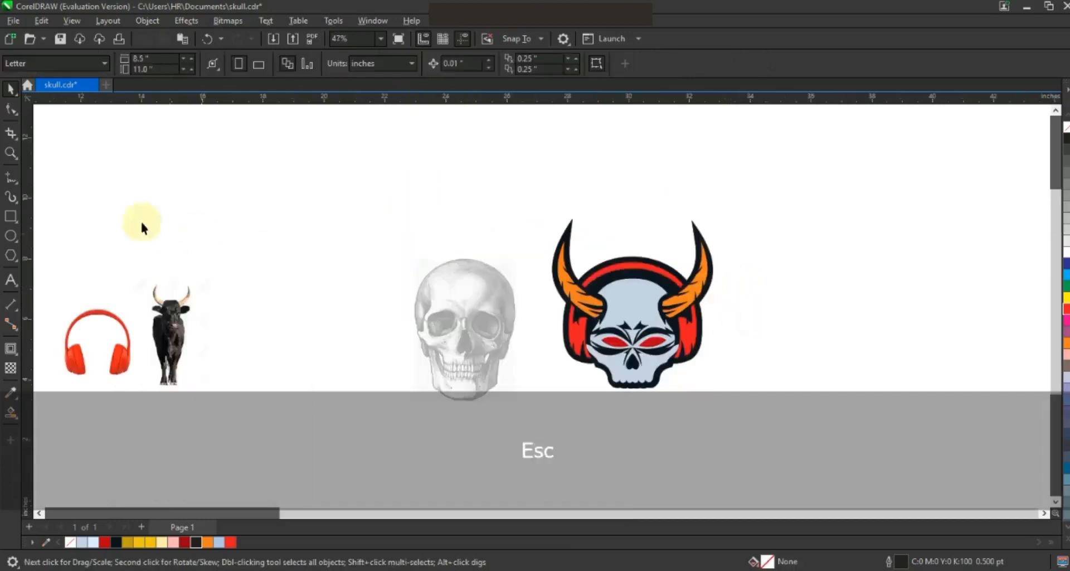
click(10, 153)
mouse_move(520, 189)
mouse_down()
mouse_move(719, 389)
mouse_move(761, 412)
mouse_up()
drag(365, 122, 776, 403)
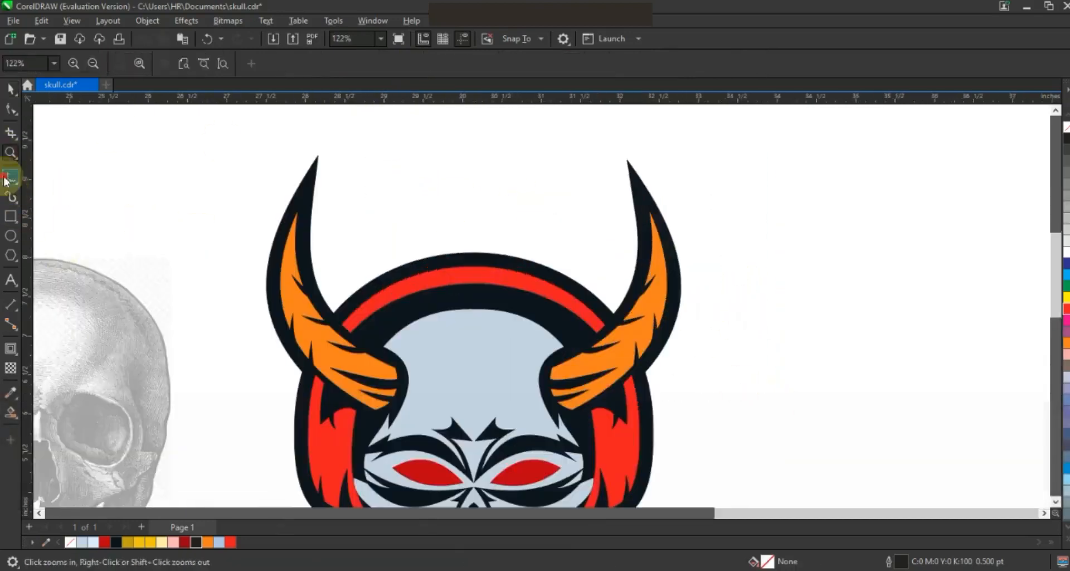
click(7, 179)
click(651, 208)
click(560, 409)
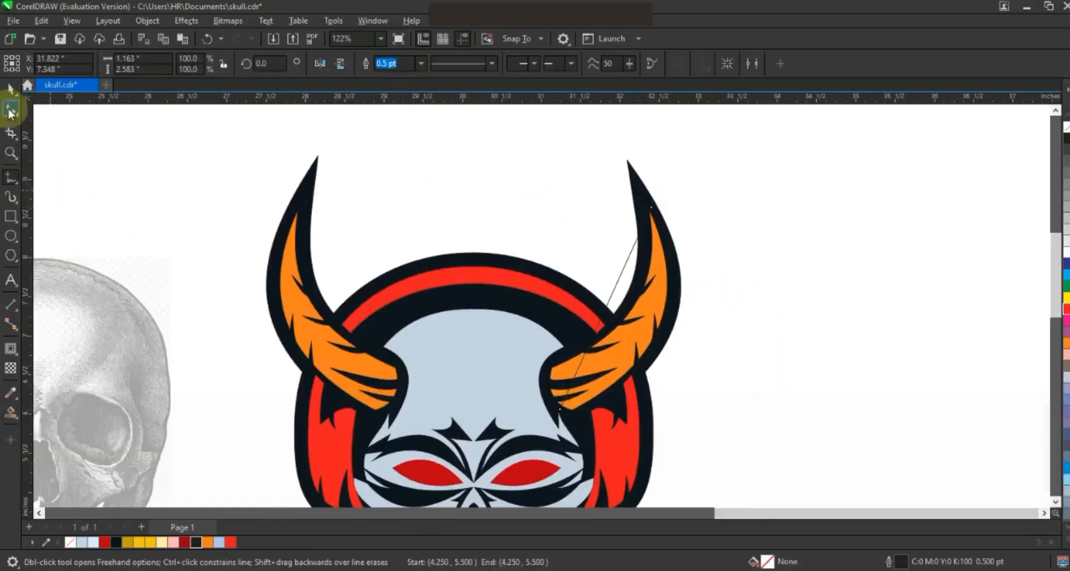
click(10, 110)
click(10, 88)
click(421, 64)
click(400, 127)
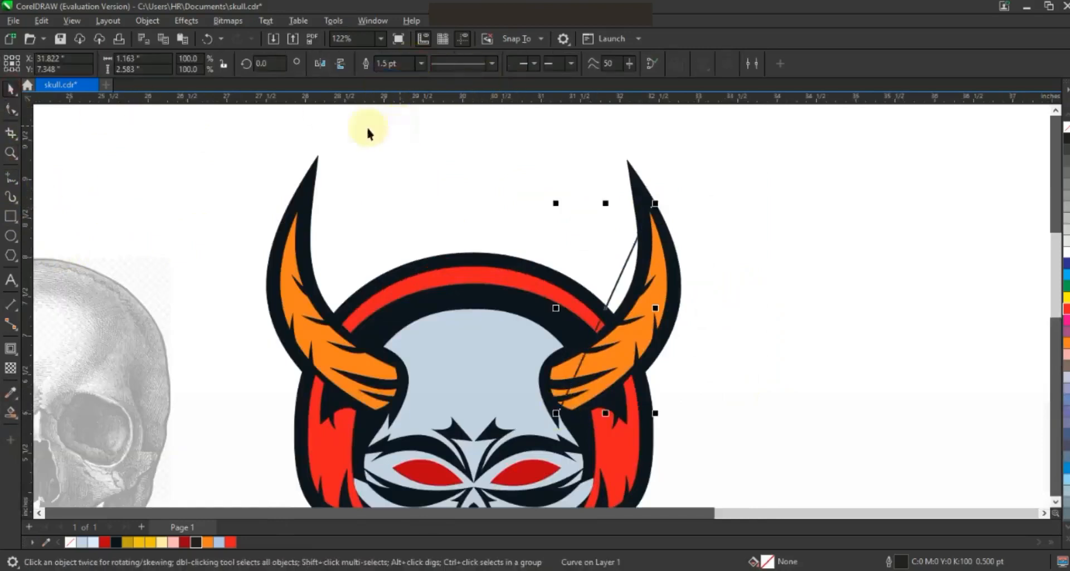
key(F10)
drag(607, 311, 656, 313)
- Duplicate the curved line, shift the copy's lower end and bend it into a second shading line along the horn
click(10, 89)
key(KP_Add)
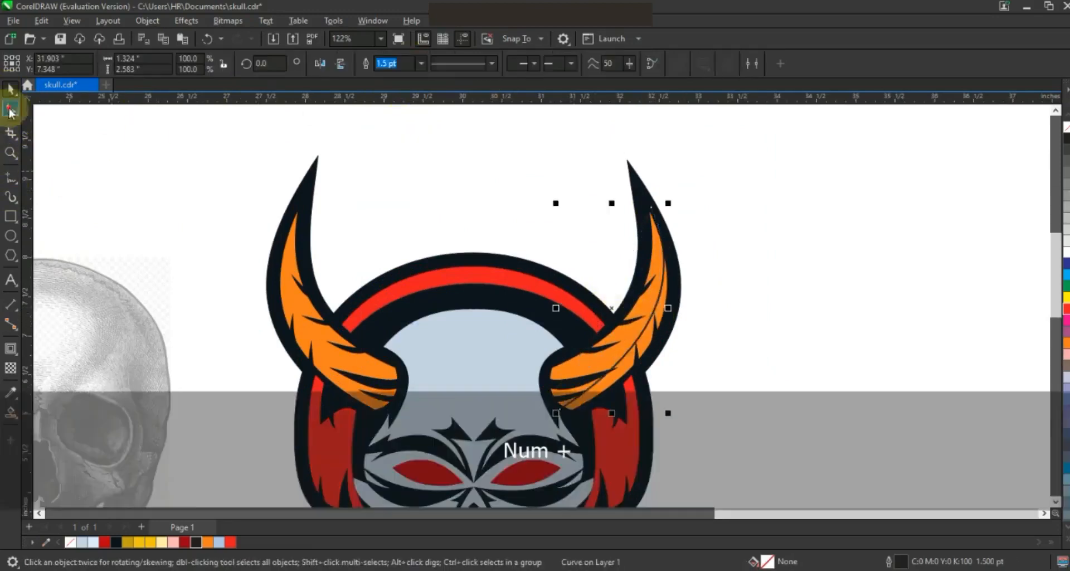
click(10, 110)
drag(560, 411, 540, 404)
drag(629, 346, 632, 350)
click(685, 358)
- Smart-fill the right horn's areas outside the two curved lines with light blue to create separate shading shapes
click(10, 89)
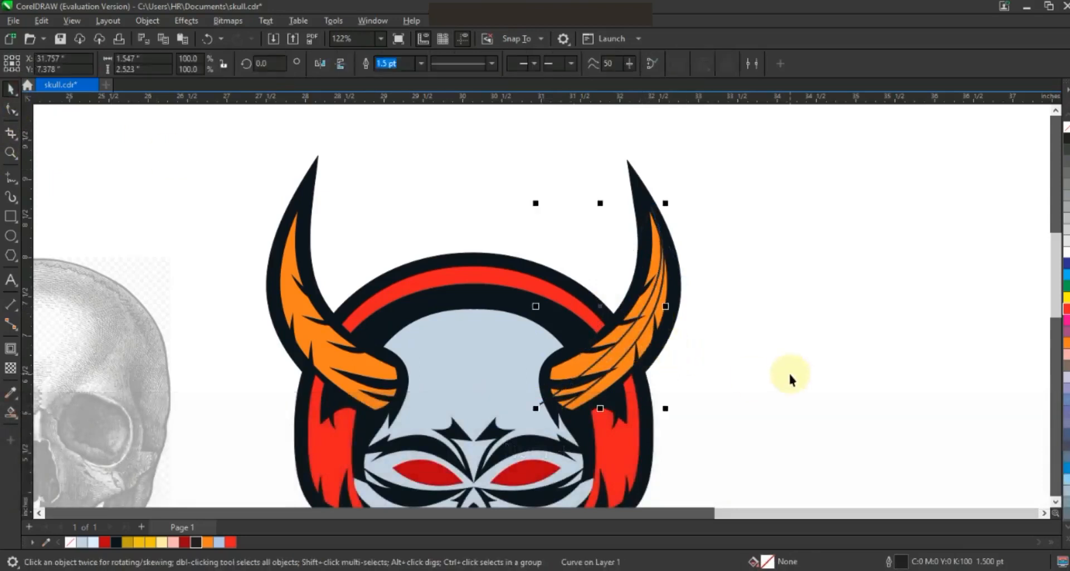
click(11, 412)
click(650, 321)
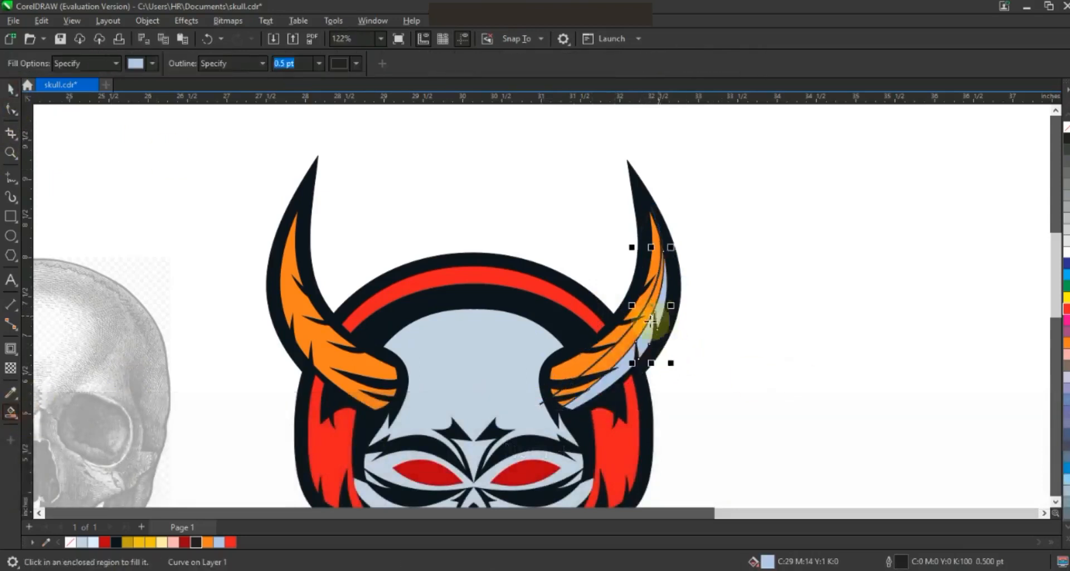
click(568, 398)
key(ctrl+z)
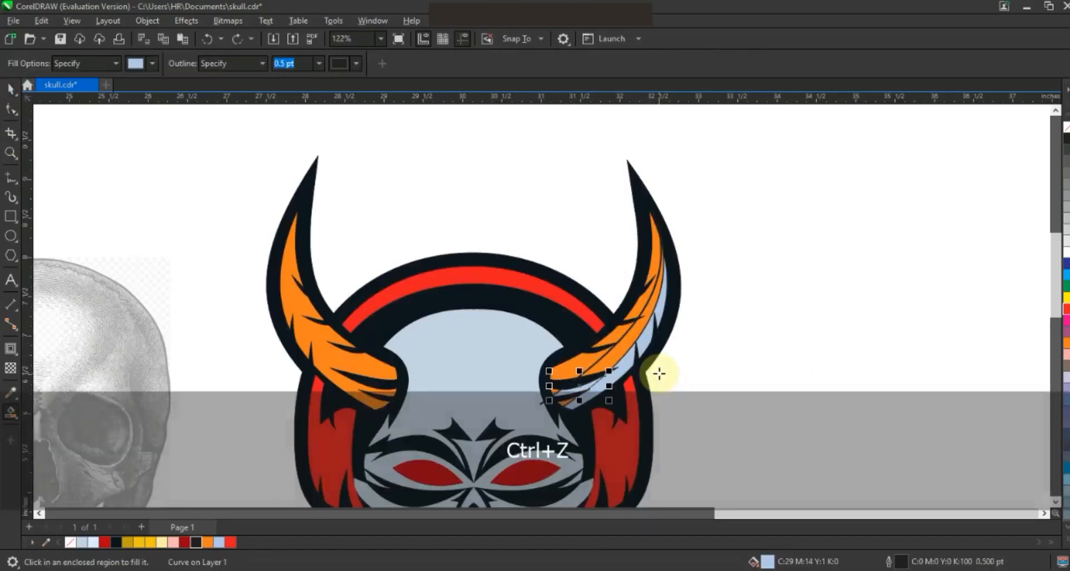
click(635, 326)
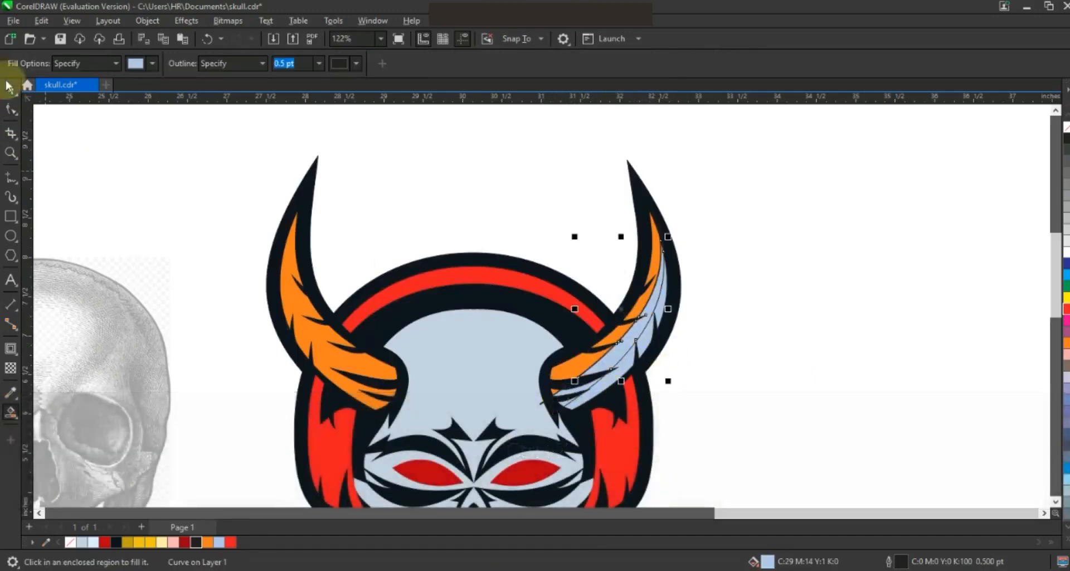
- Delete the two curved guide lines from the right horn
key(space)
click(545, 397)
key(Delete)
click(564, 411)
key(Delete)
- Select the light blue shading pieces on the right horn and weld them
click(605, 382)
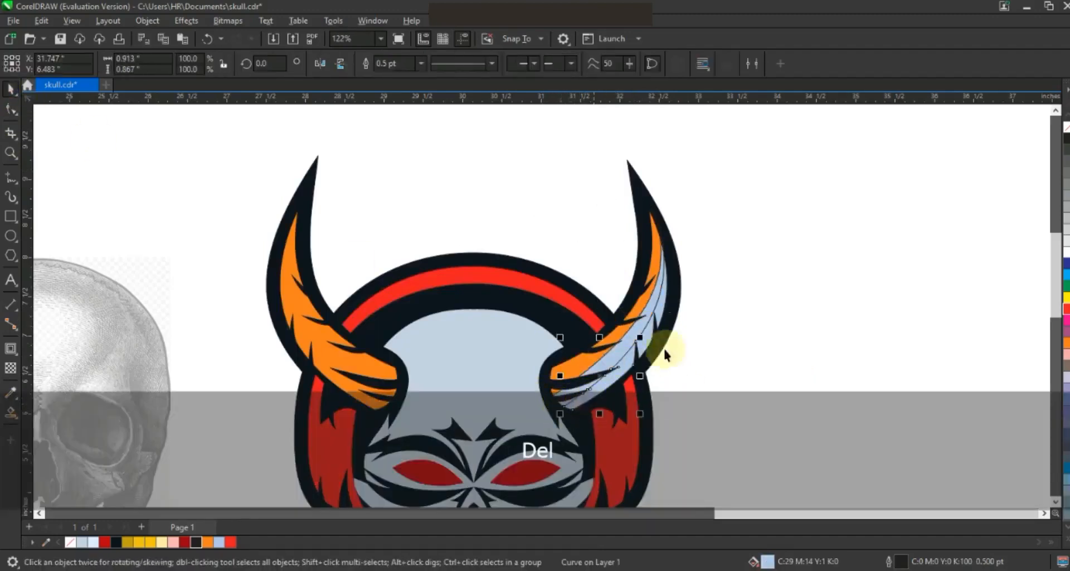
shift+click(649, 340)
drag(706, 233, 532, 412)
shift+click(578, 365)
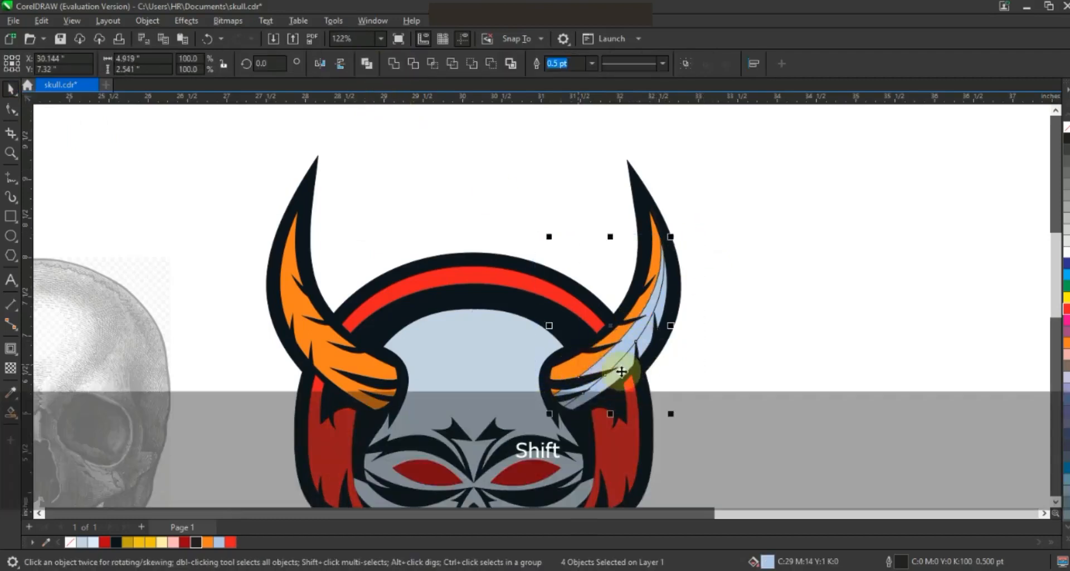
click(393, 63)
click(754, 299)
- Recolour the right horn's shading bands yellow and dark gold, and fill the base shape of both horns with pale yellow
click(634, 329)
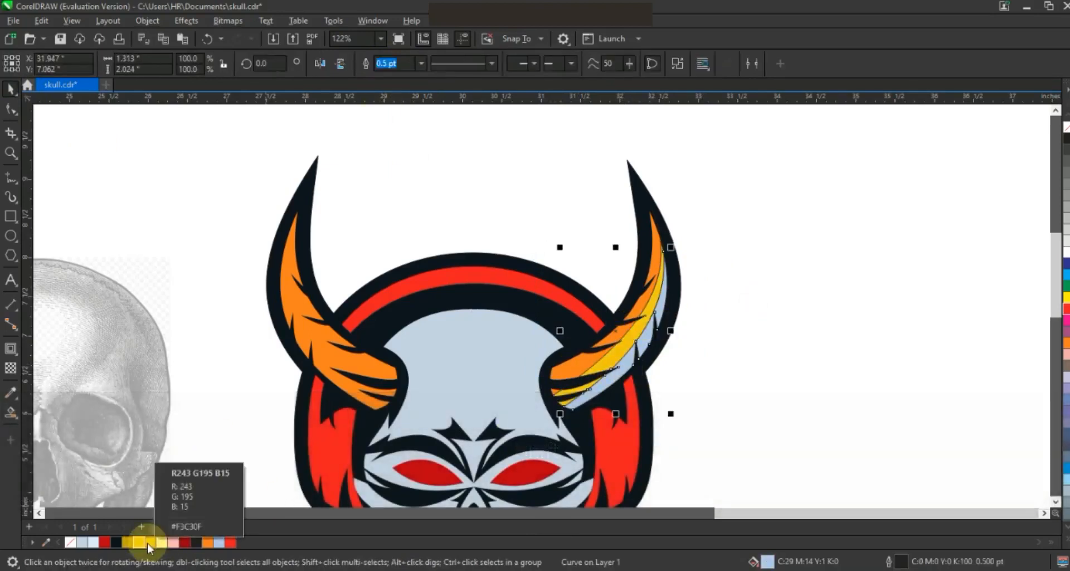
click(128, 541)
click(568, 370)
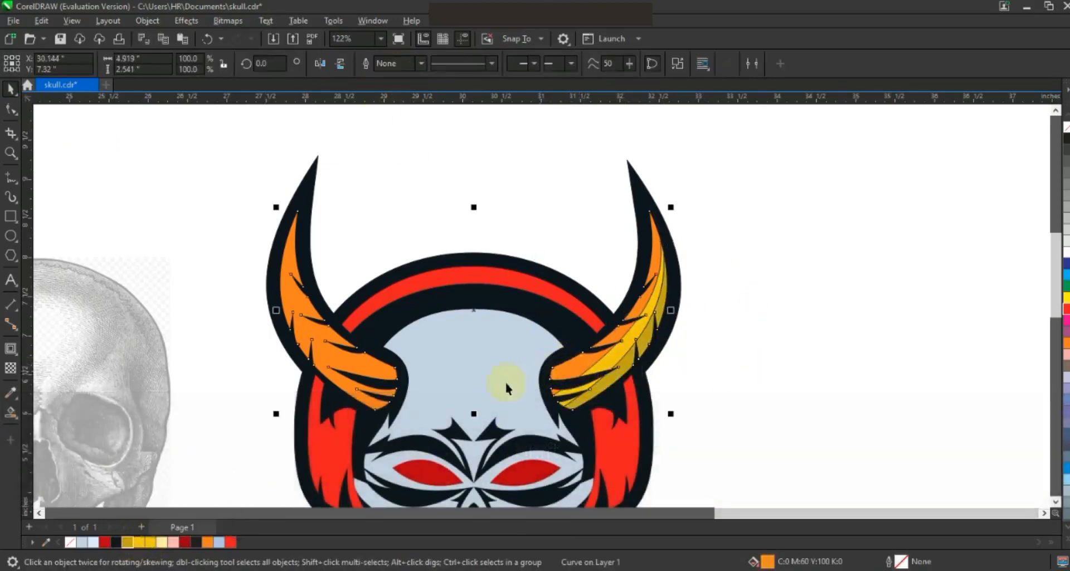
click(162, 542)
click(726, 379)
- Remove the outlines from the right horn's two shading bands and mirror a copy of them onto the left horn
click(625, 360)
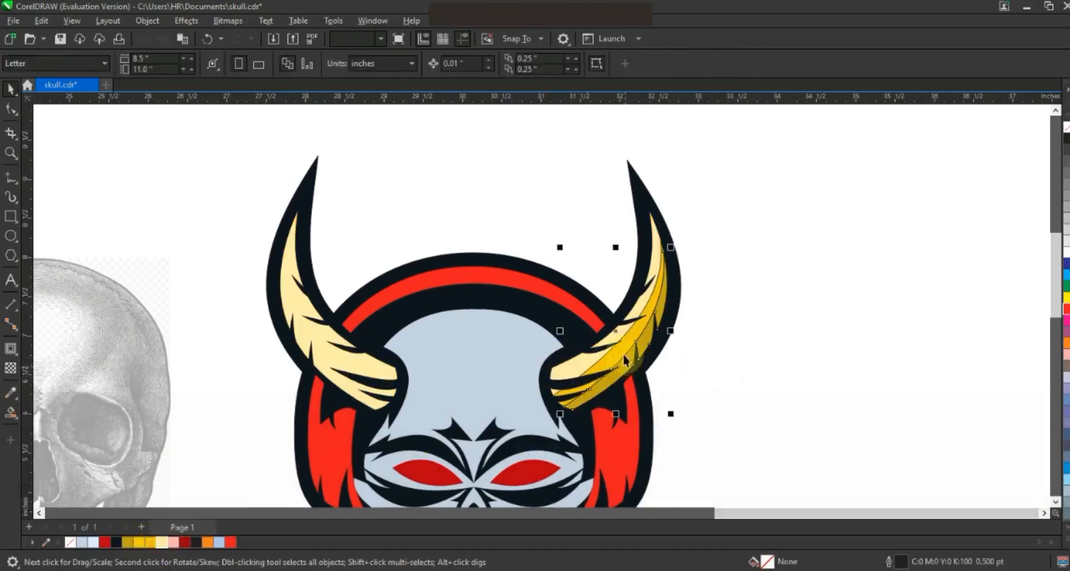
shift+click(626, 348)
right_click(1066, 127)
drag(671, 326, 310, 334)
right_click(419, 327)
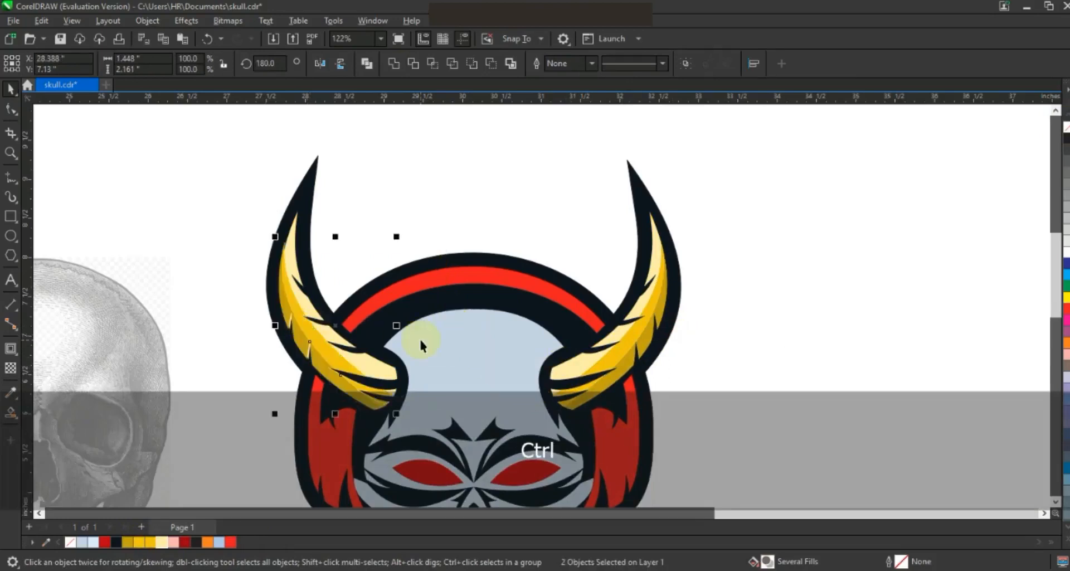
- Smart-fill the outer part of the right ear cup using an ellipse about 0.95 by 2.3 inches, colour it dark red and delete the ellipse
key(F3)
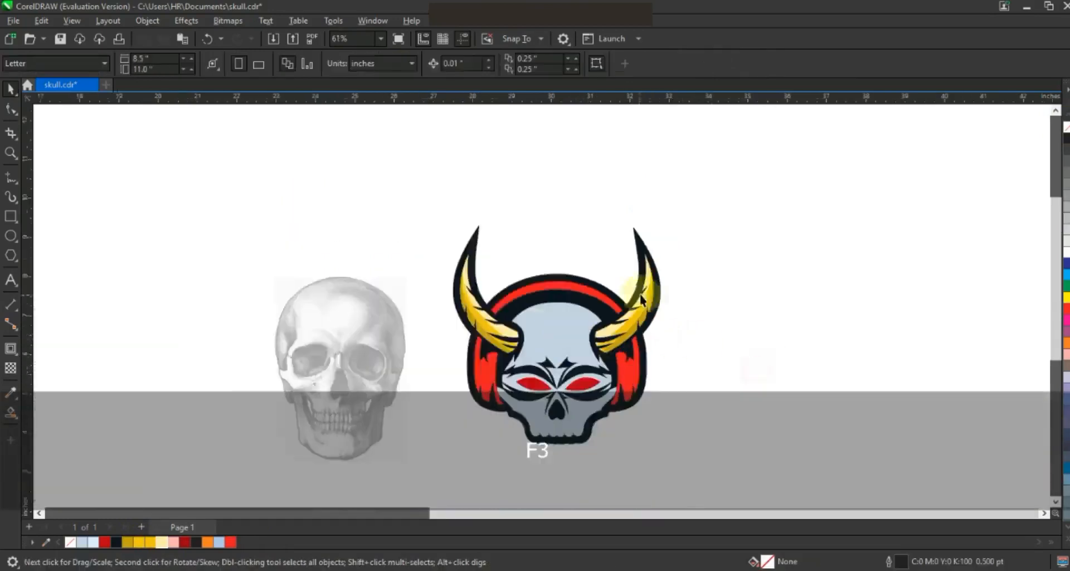
key(F3)
key(Escape)
key(z)
drag(500, 227, 756, 406)
drag(372, 148, 776, 489)
click(11, 235)
drag(645, 306, 594, 432)
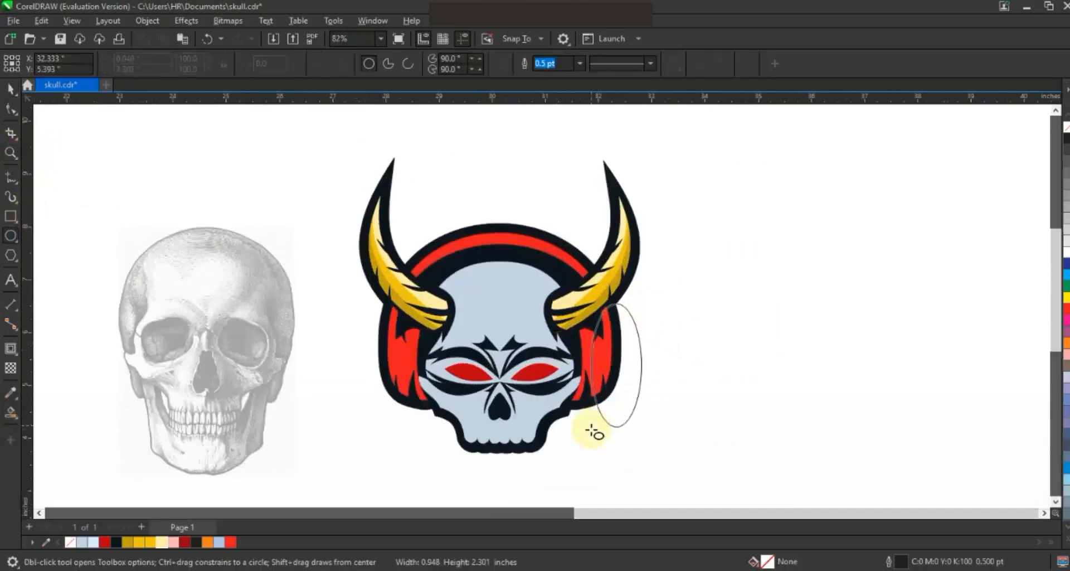
click(11, 412)
click(602, 351)
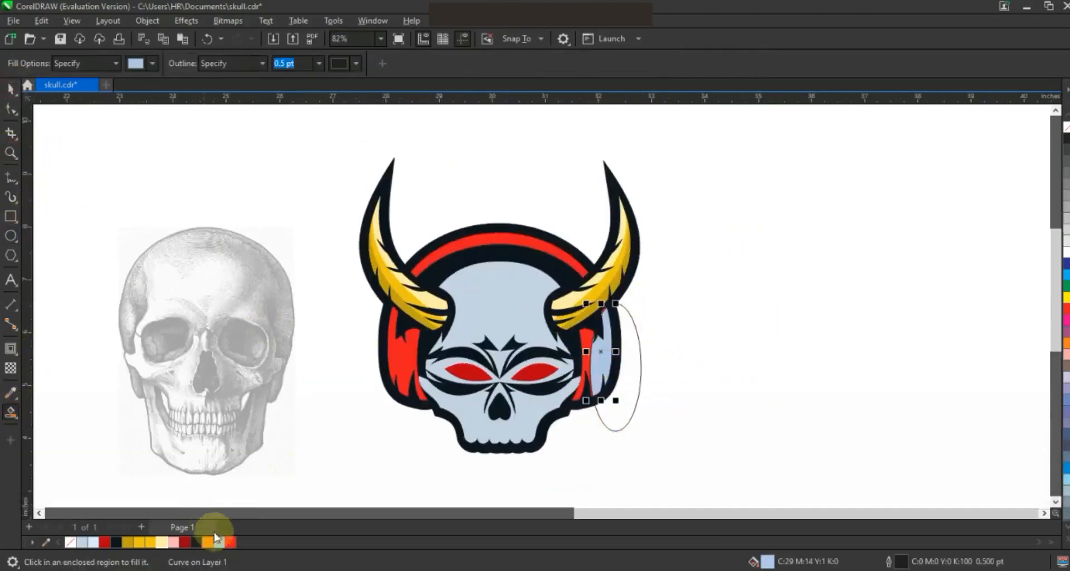
key(space)
click(185, 542)
click(632, 414)
key(Delete)
- Mirror a copy of the dark red shading onto the left ear cup and centre the shading pair on the headphones
click(605, 359)
drag(616, 351, 581, 354)
right_click(580, 354)
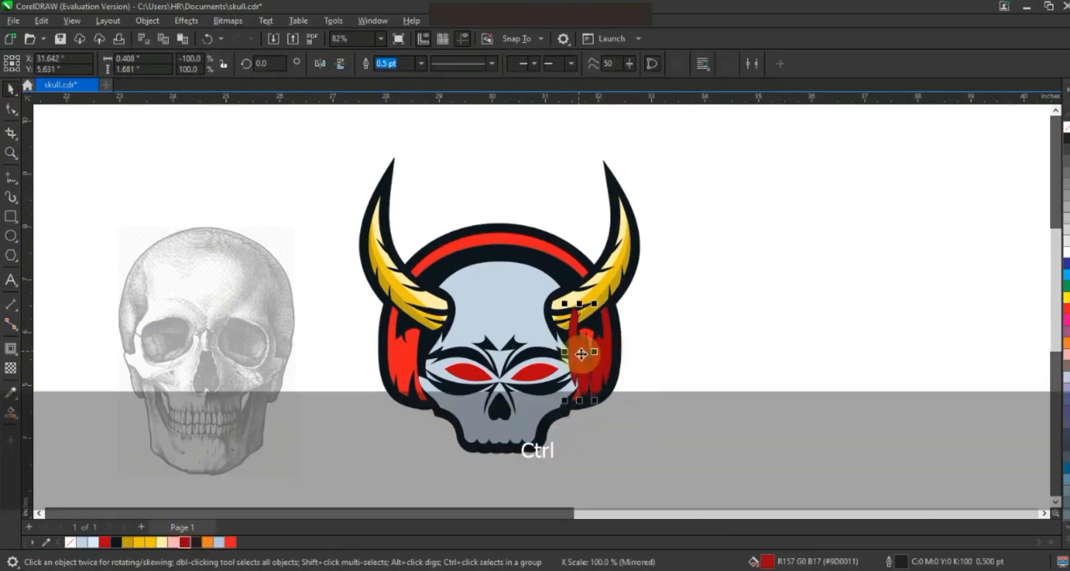
drag(399, 350, 413, 339)
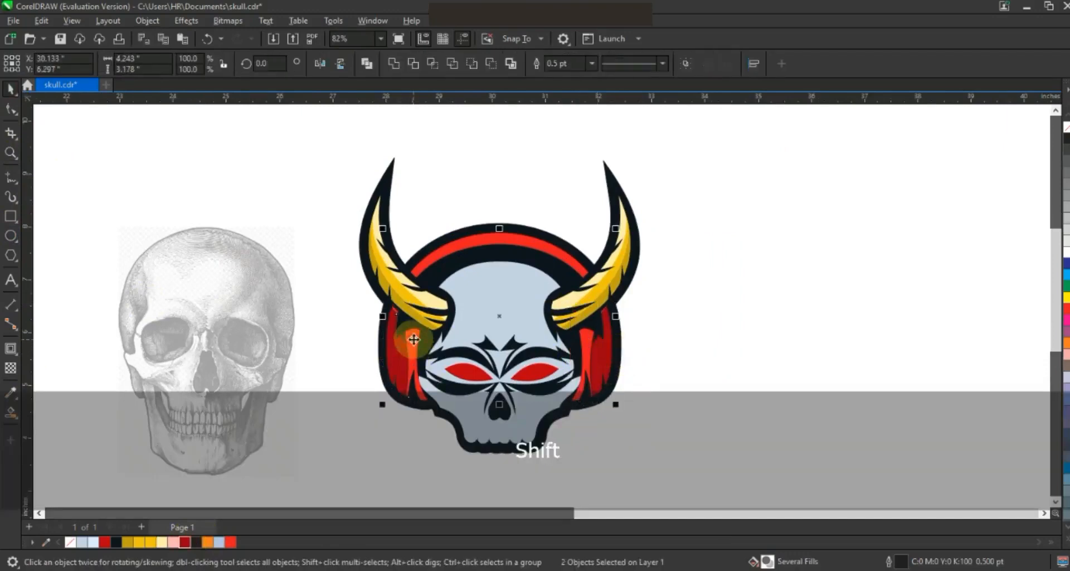
click(686, 415)
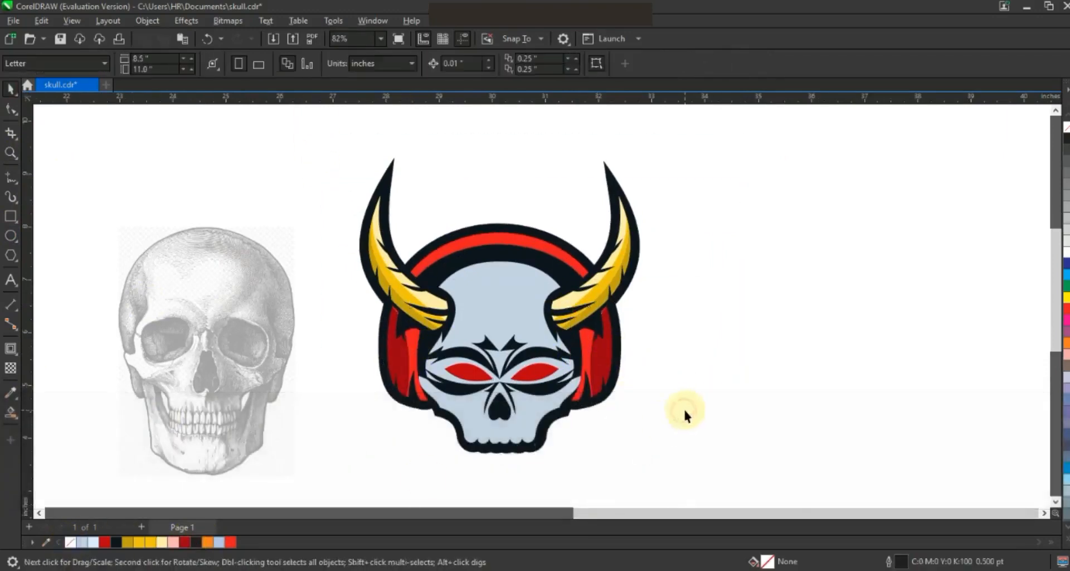
- Smart-fill a highlight on the top of the skull using an ellipse about 3.06 by 1.76 inches, colour it pale blue without outline and delete the ellipse
drag(414, 207, 574, 301)
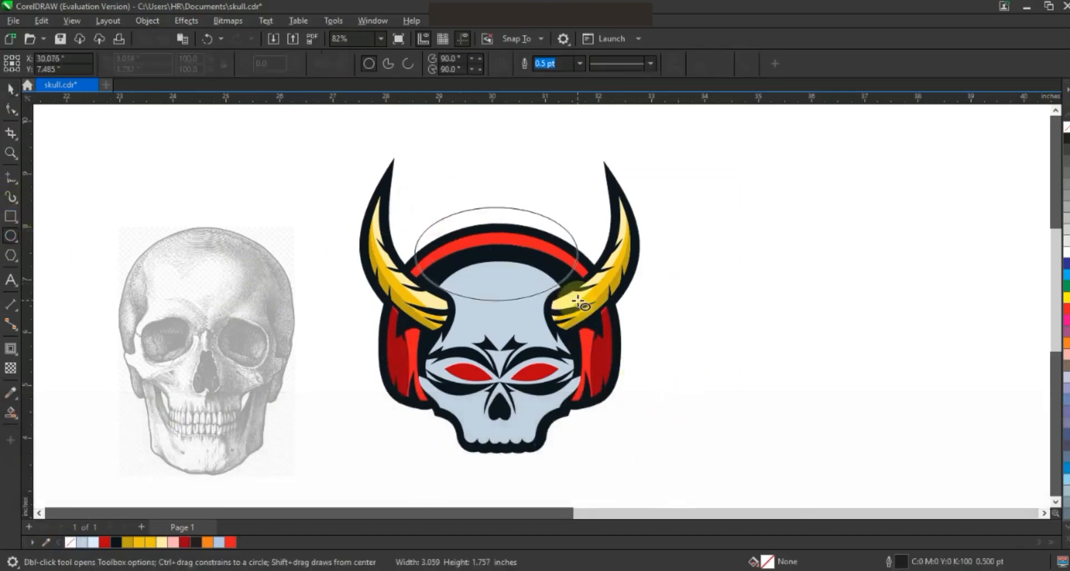
click(10, 411)
click(493, 285)
click(10, 89)
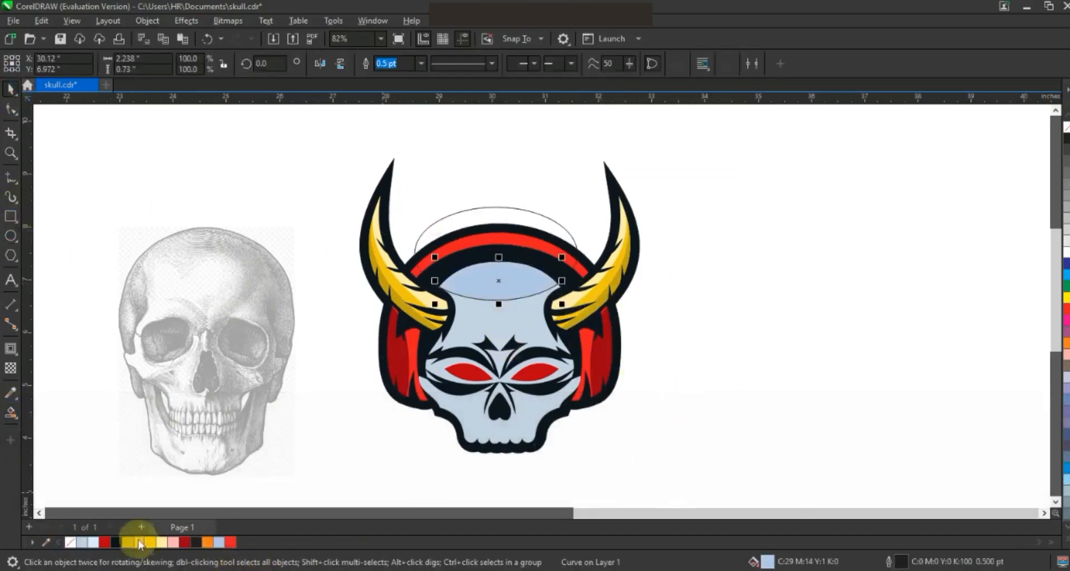
click(94, 542)
click(537, 211)
key(Delete)
click(530, 284)
shift+click(525, 322)
right_click(1066, 127)
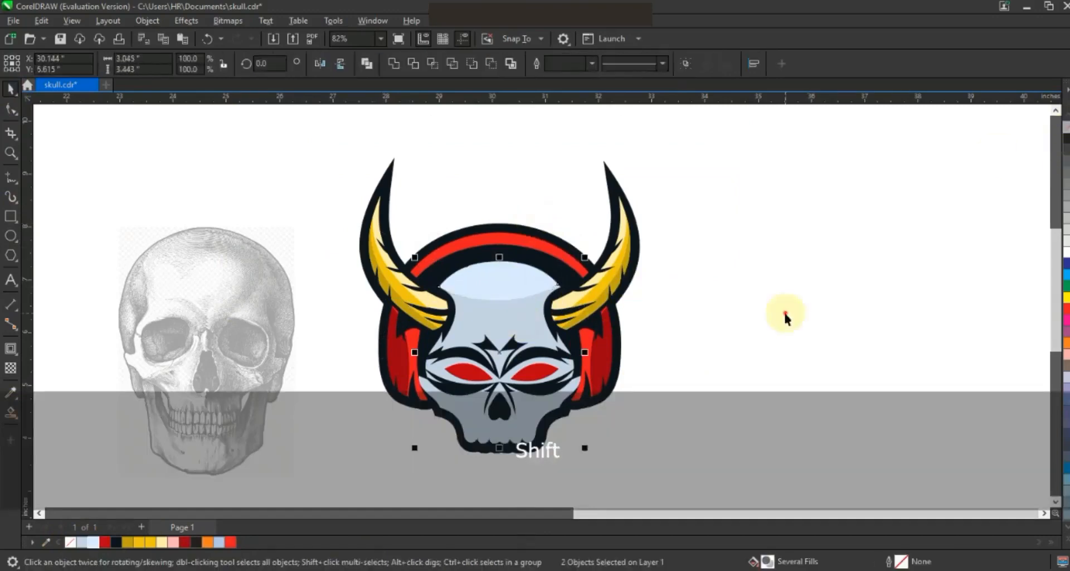
- Draw a shading line about 1.53 by 0.97 inches from the right cheekbone around the nose to its underside, and curve the cheek segment downward
click(11, 153)
drag(286, 246, 711, 489)
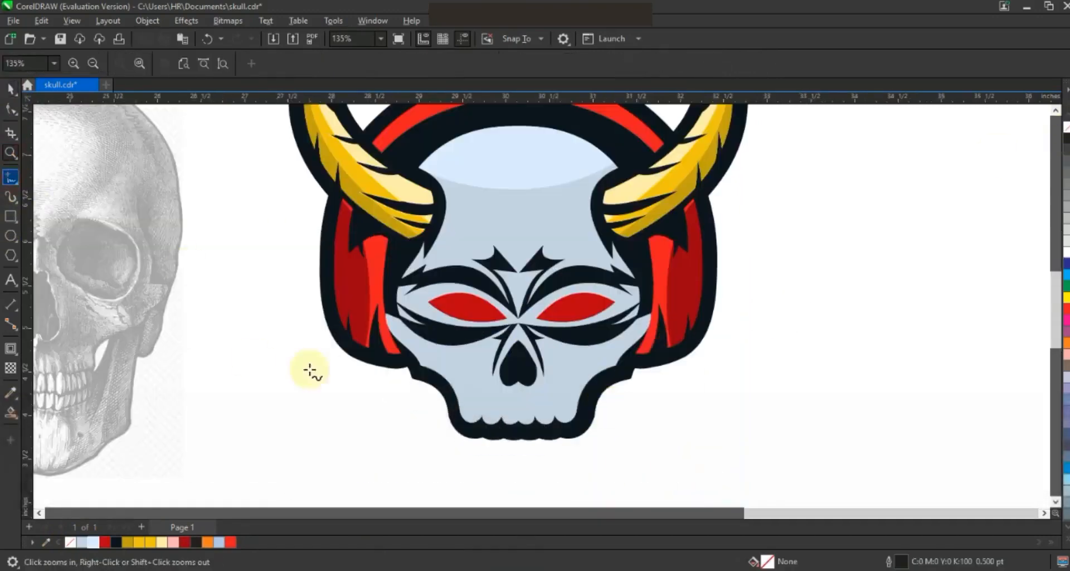
click(549, 352)
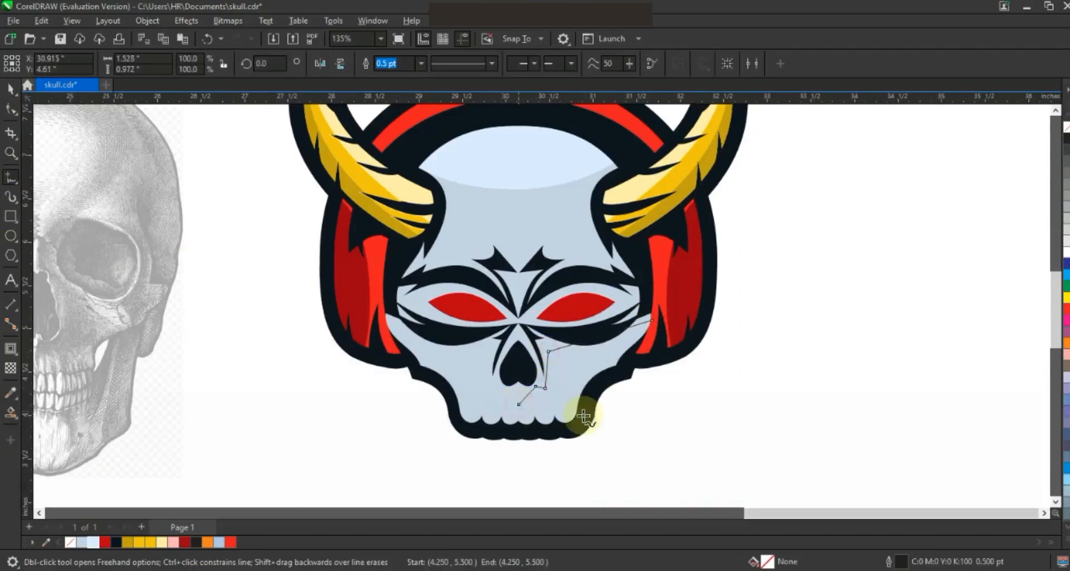
key(F10)
drag(593, 341, 592, 358)
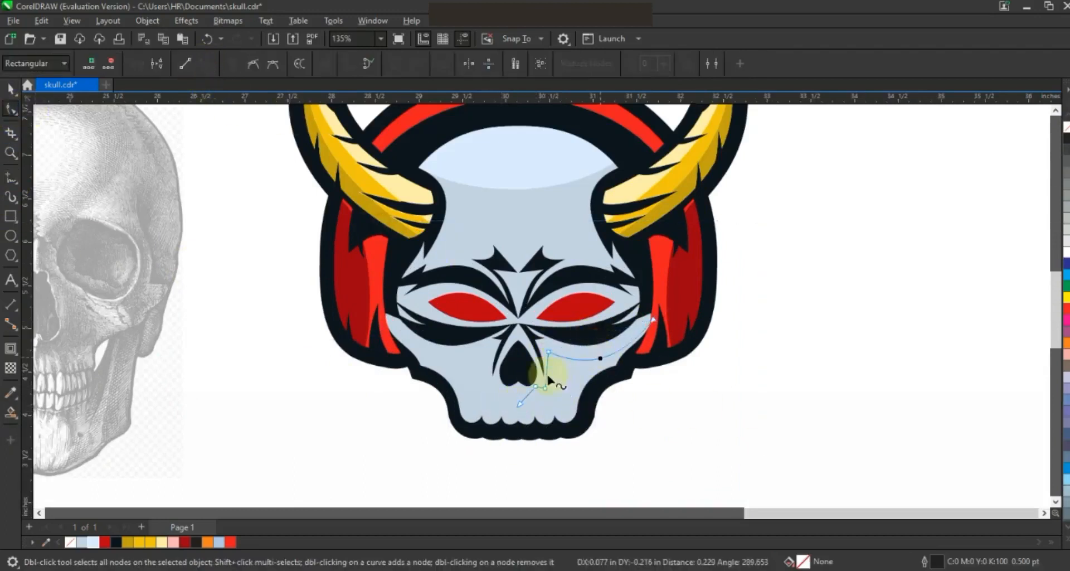
- Mirror a copy of the shading line onto the left cheek and combine both halves into one curve
click(12, 89)
drag(658, 361, 502, 361)
right_click(501, 362)
click(362, 64)
click(10, 108)
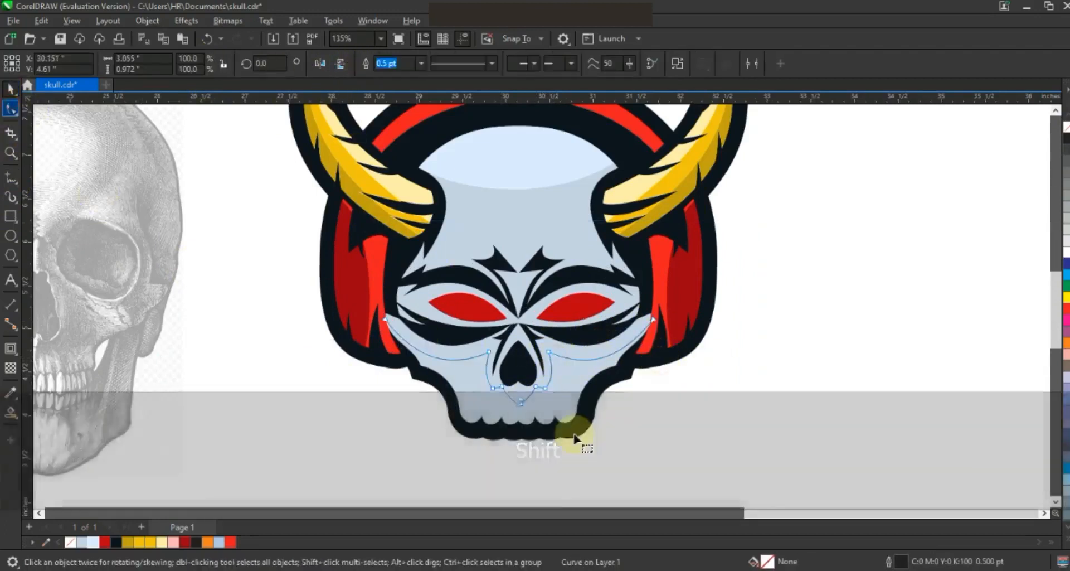
- Join the two halves of the line at the centre below the nose and smart-fill the shading area under the eyes
drag(505, 393, 535, 416)
click(138, 69)
click(11, 412)
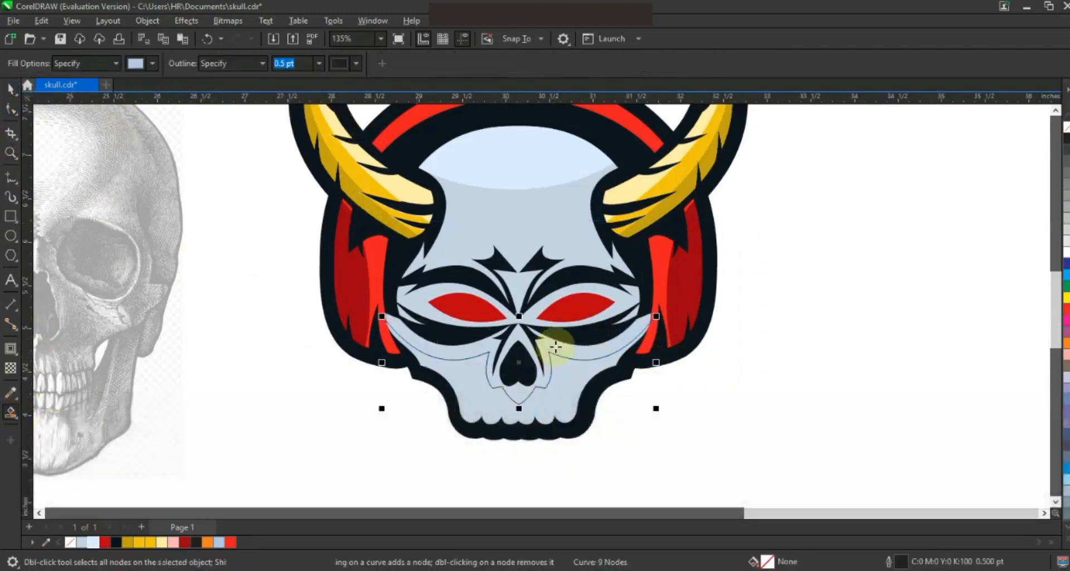
click(555, 347)
- Place a copy of the skull artwork beside the original and weld it into one silhouette with a hairline outline and no fill
drag(703, 219, 550, 369)
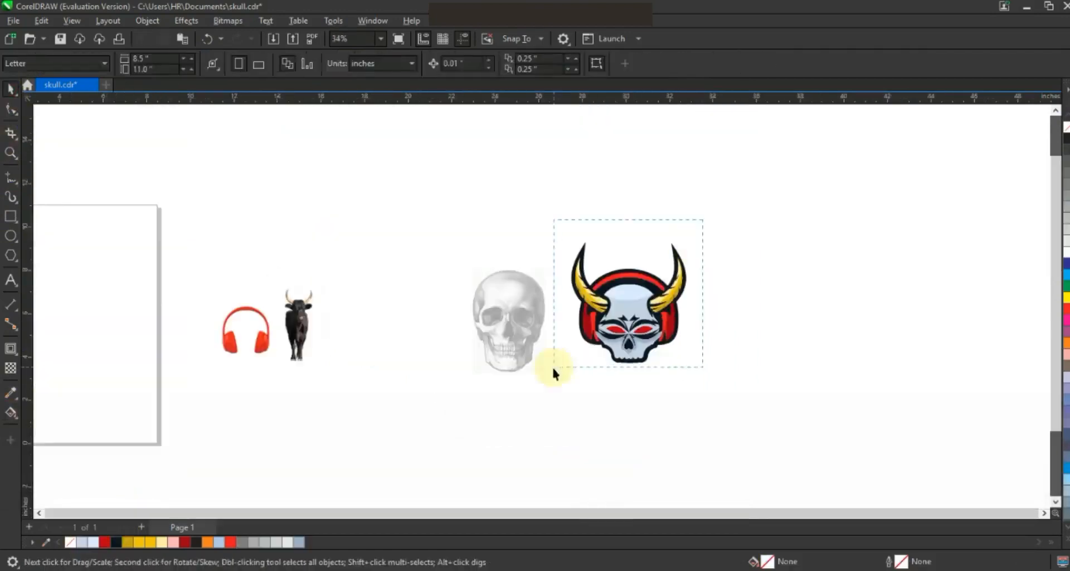
drag(629, 337, 775, 339)
right_click(774, 339)
key(shift+F2)
click(393, 64)
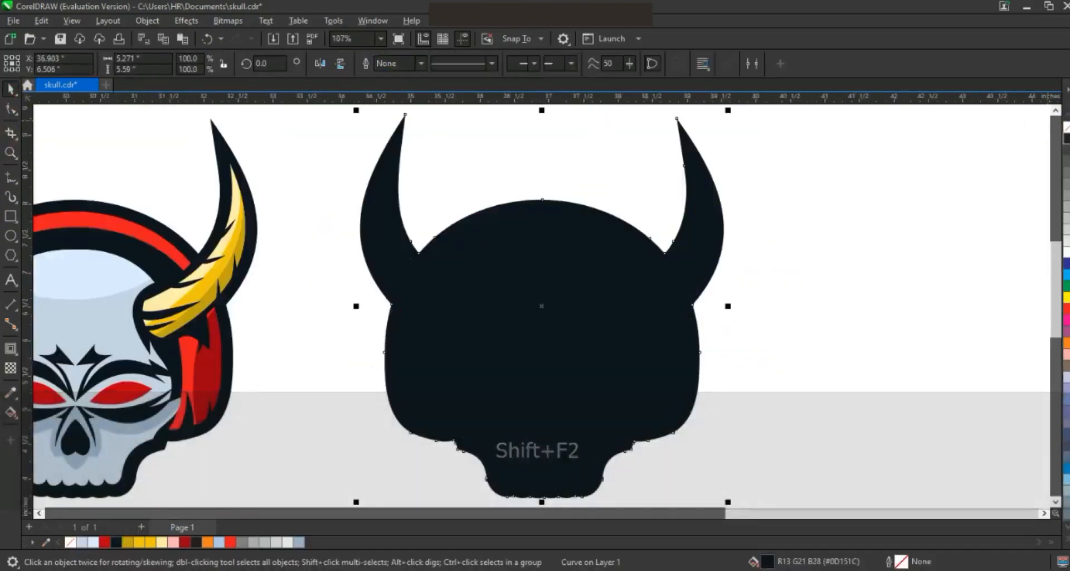
key(F3)
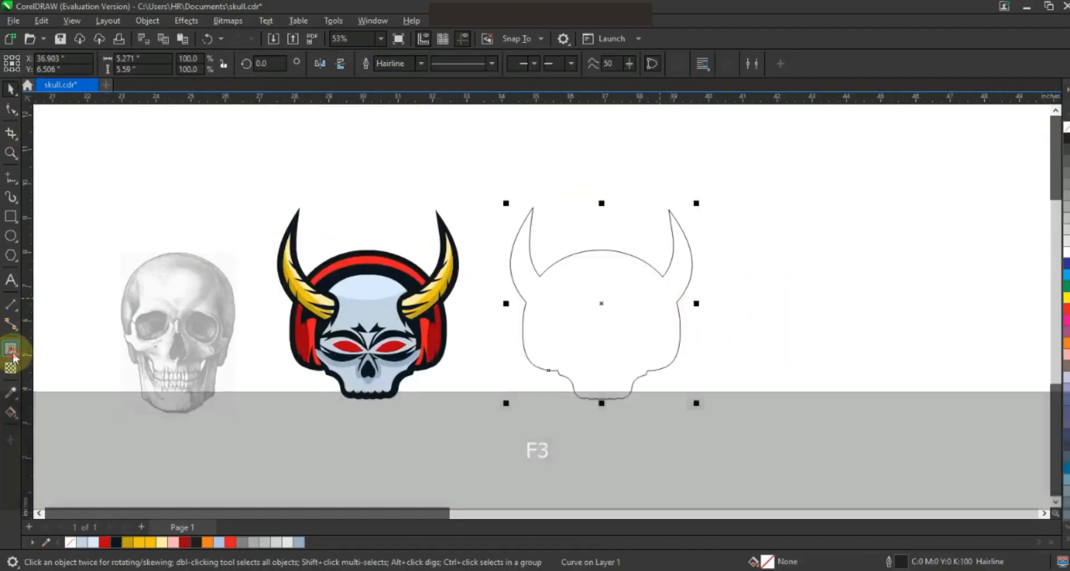
- Add a 0.12-inch outside contour to the silhouette, break it apart, delete the inner outline and fill the outer shape pale yellow
click(11, 348)
drag(628, 256, 631, 204)
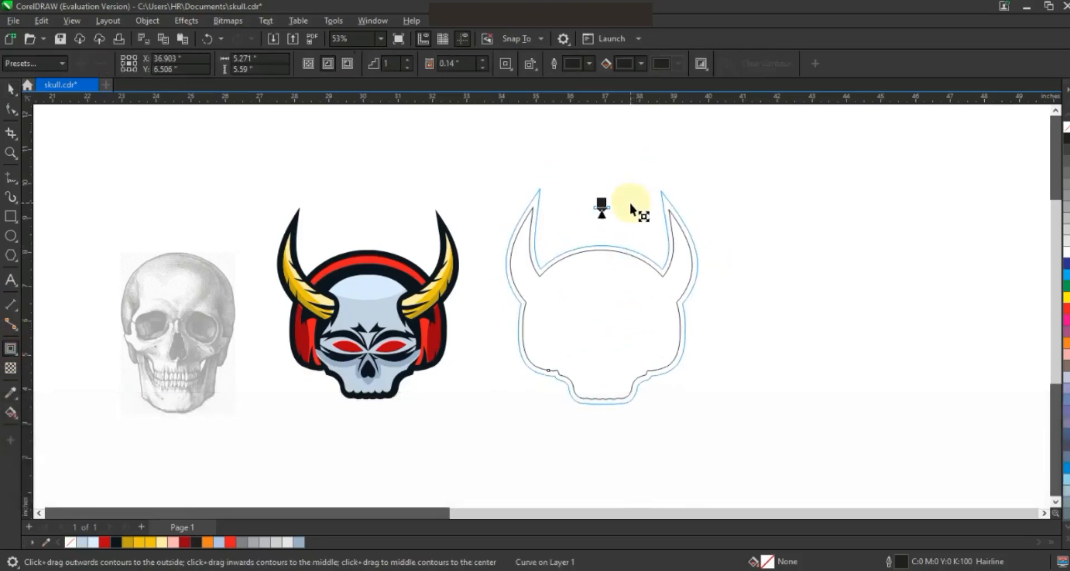
drag(630, 211, 631, 210)
click(11, 88)
click(148, 20)
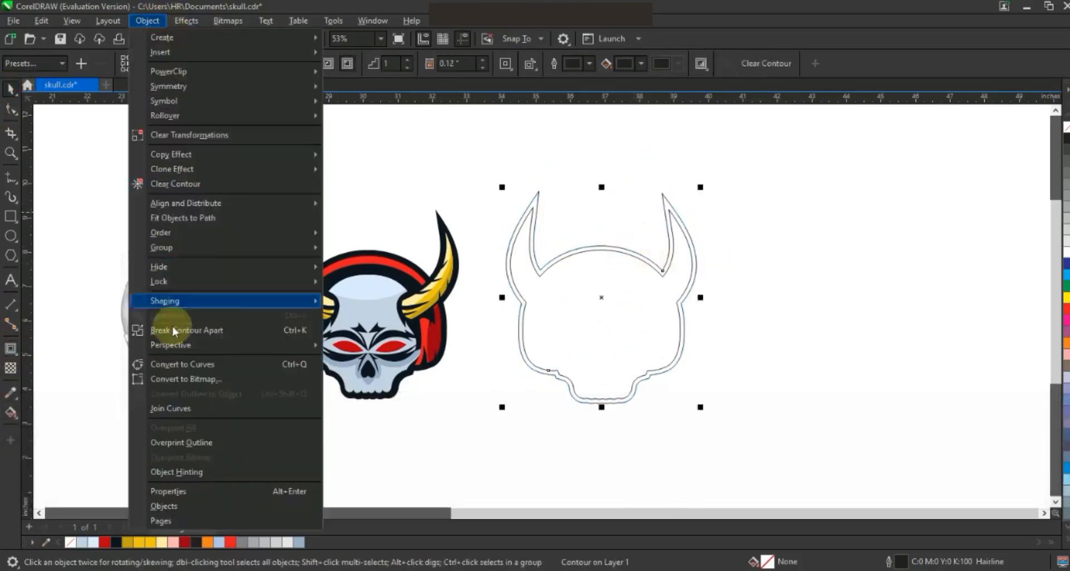
click(547, 317)
key(Delete)
click(552, 263)
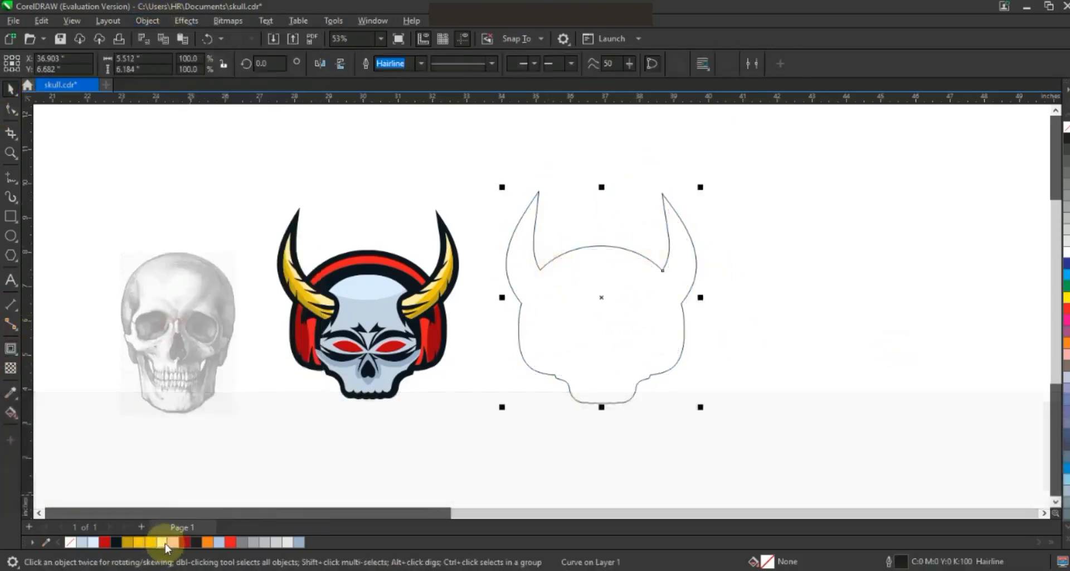
click(163, 542)
- Group the skull artwork and centre it over the pale yellow contour shape, keeping the contour behind it
drag(251, 162, 461, 413)
key(ctrl+g)
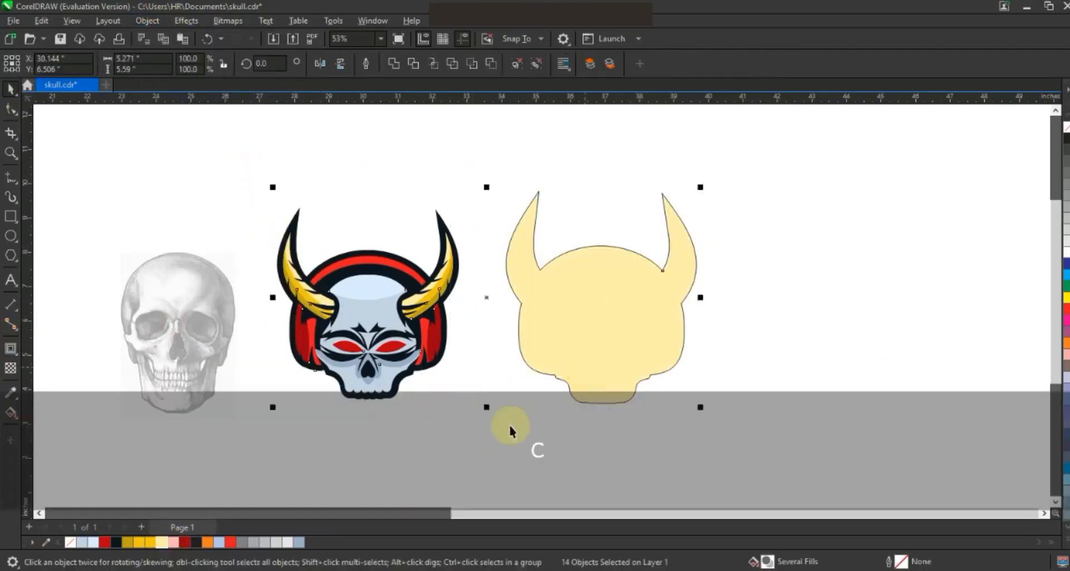
shift+click(602, 374)
key(c)
key(shift+Page_Down)
drag(788, 425, 363, 126)
key(Escape)
- Draw a square about 9.86 inches wide around the logo, fill it black and send it to the back
click(11, 217)
mouse_move(471, 134)
mouse_down()
mouse_move(747, 436)
mouse_move(791, 475)
mouse_move(819, 479)
mouse_up()
click(1065, 512)
key(shift+Page_Down)
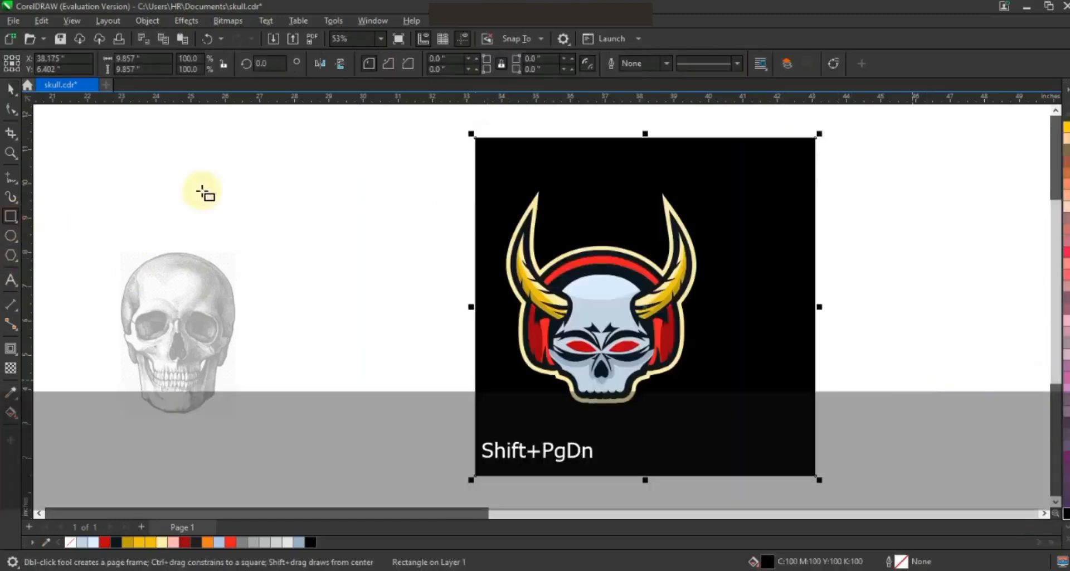
- Move the skull logo to the upper part of the black square, enlarge it slightly and centre it horizontally
key(space)
drag(373, 143, 701, 408)
drag(621, 361, 651, 326)
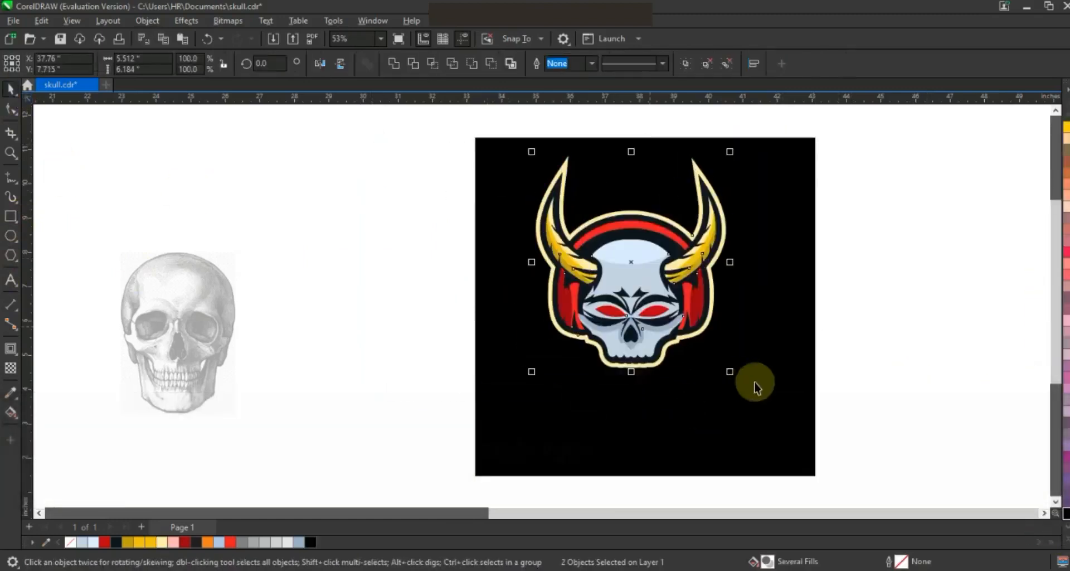
drag(729, 373, 733, 376)
drag(657, 353, 667, 356)
shift+click(697, 413)
key(c)
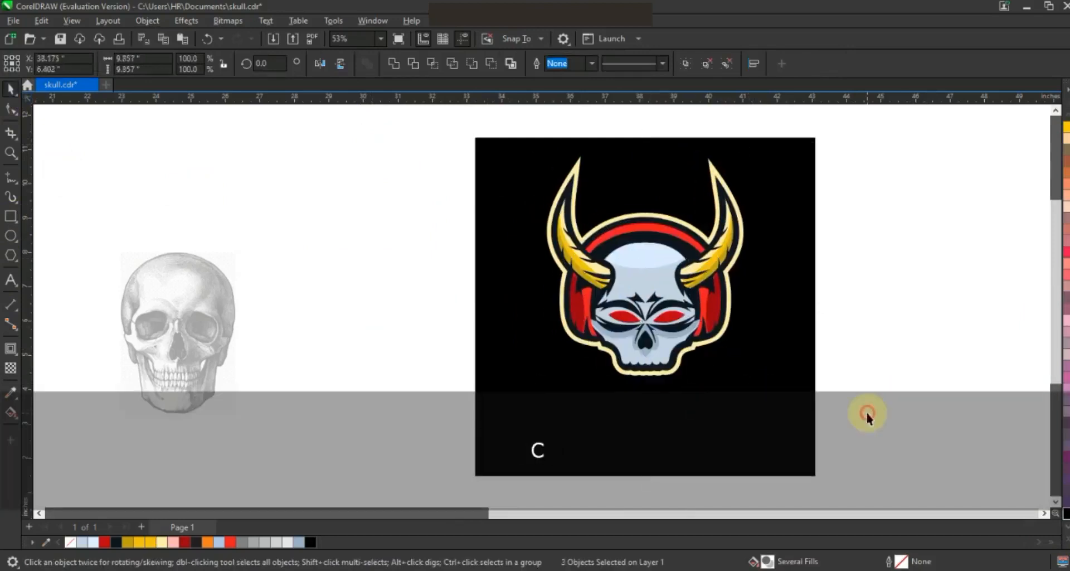
- Add the text SKULL with GAMING on a second line above the skull reference image
click(867, 418)
click(10, 280)
key(Caps_Lock)
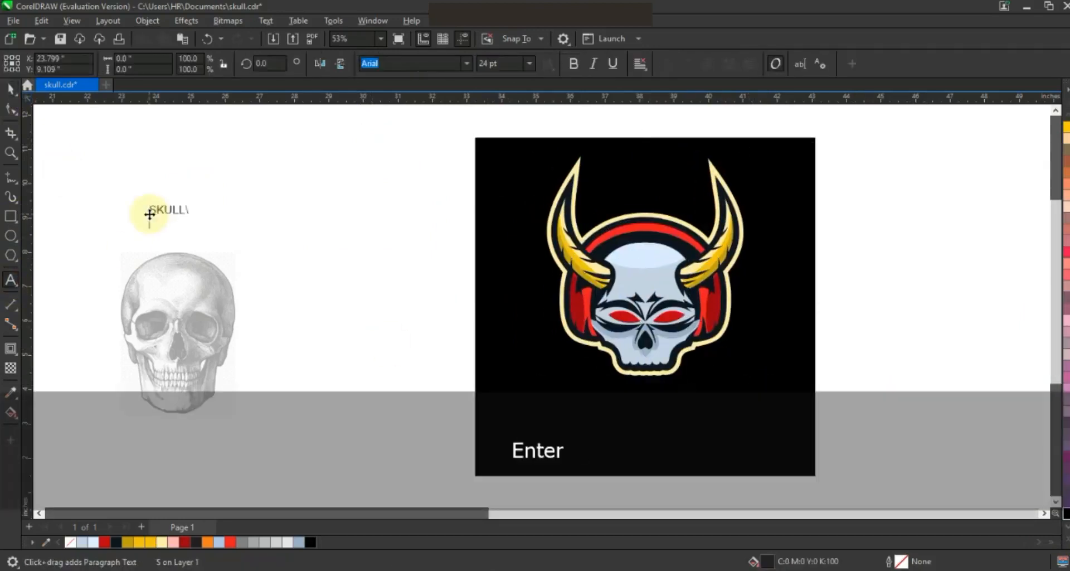
text(GAMING)
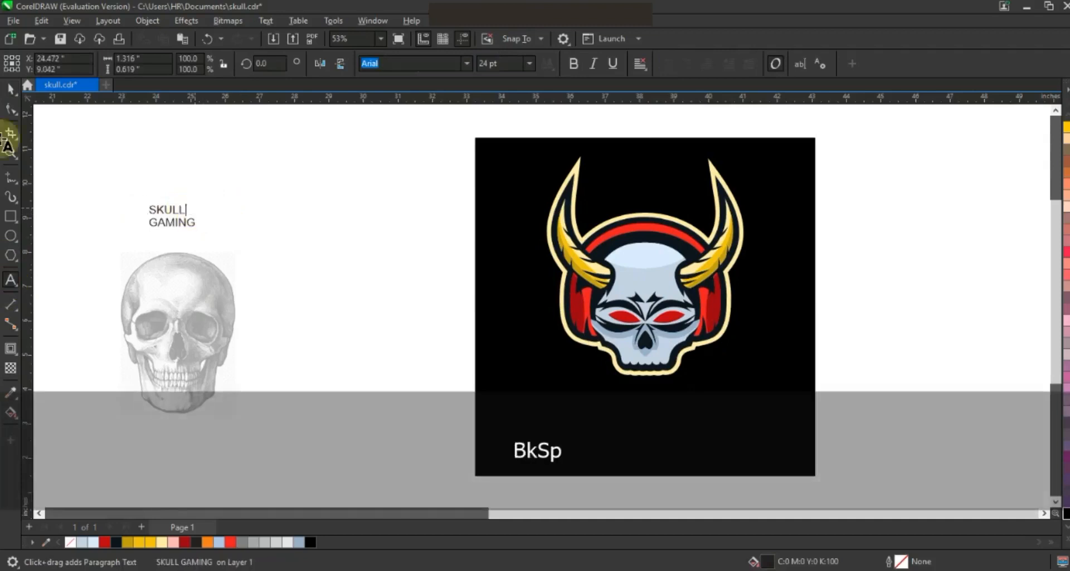
- Set the text in Uni Sans Heavy CAPS, break it into separate lines and centre them below the skull logo
click(467, 63)
click(440, 107)
key(ctrl+k)
drag(186, 202, 647, 426)
key(c)
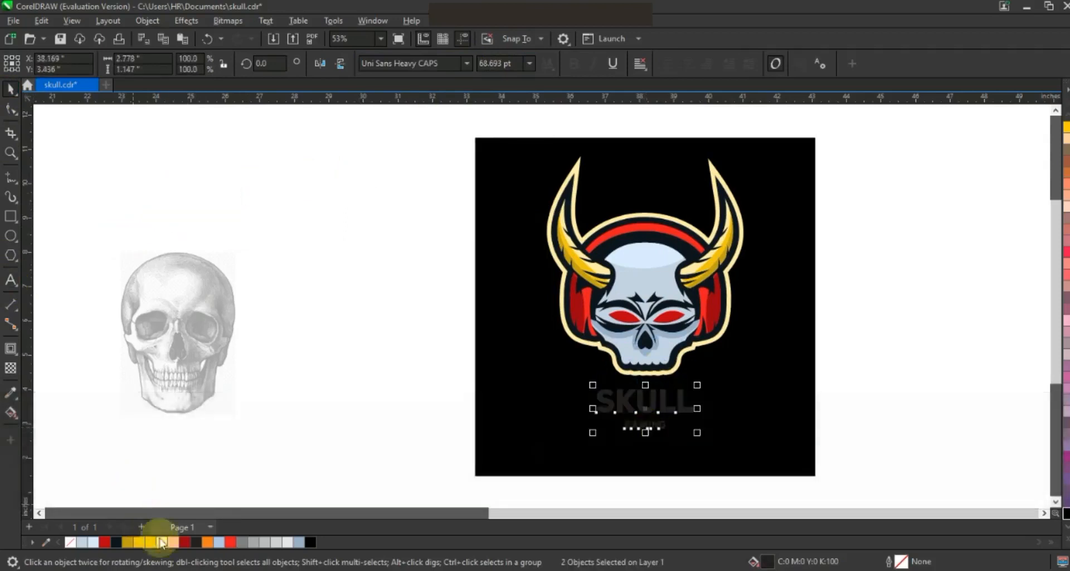
- Colour the lettering pale blue, enlarge the GAMING line and recolour it golden yellow
click(891, 430)
click(676, 433)
drag(676, 433, 688, 444)
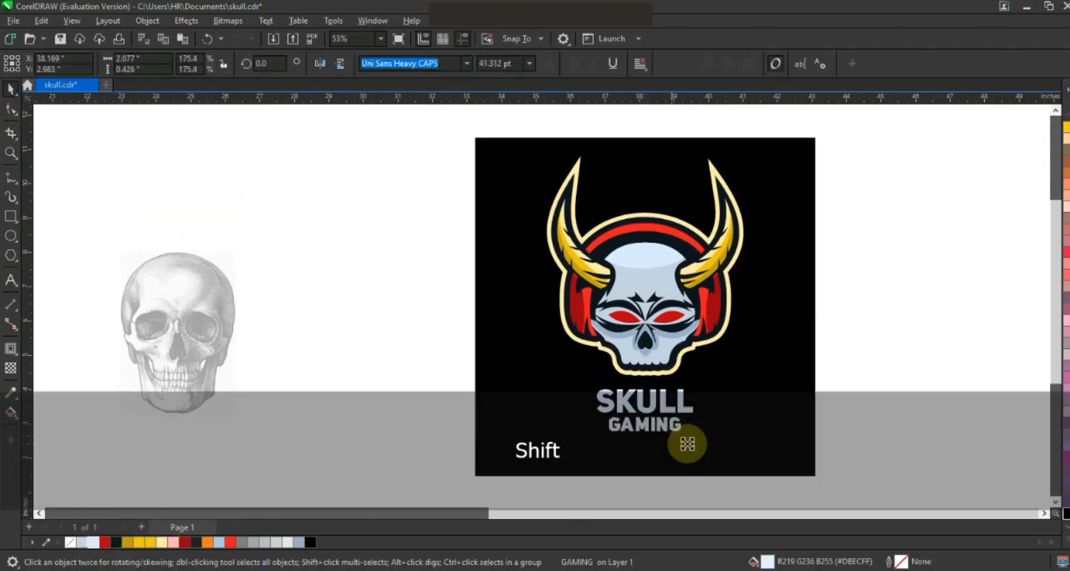
click(139, 541)
click(797, 412)
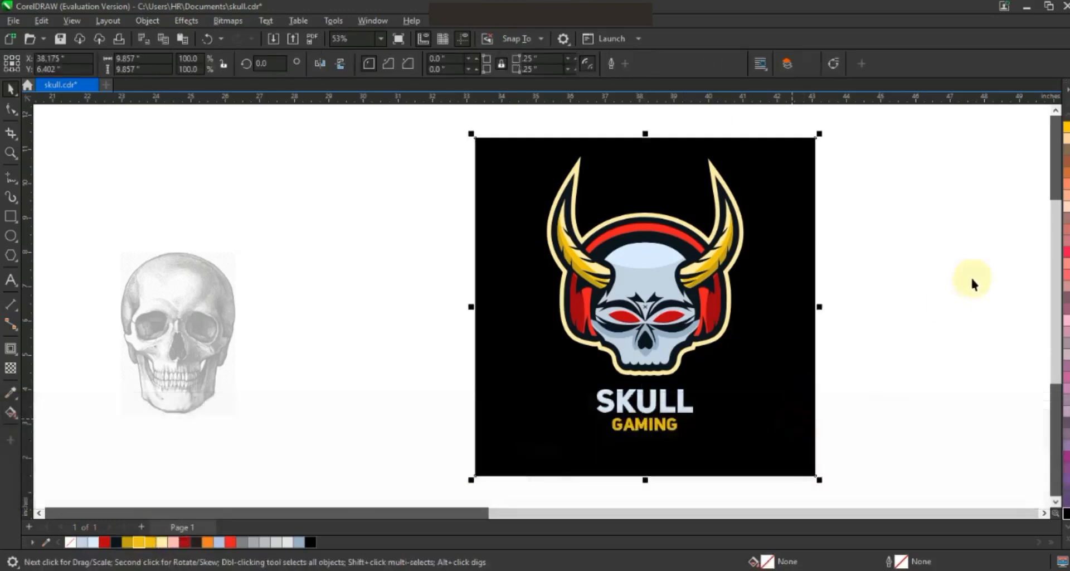
- Preview the whole logo full screen and inspect the skull artwork close up
key(shift+F2)
key(F9)
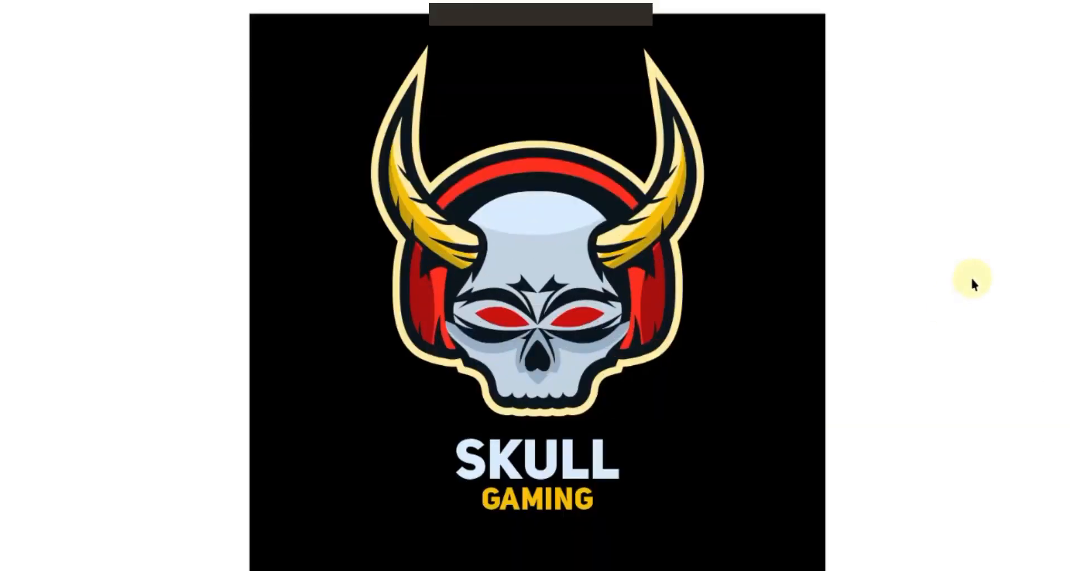
click(971, 279)
key(F3)
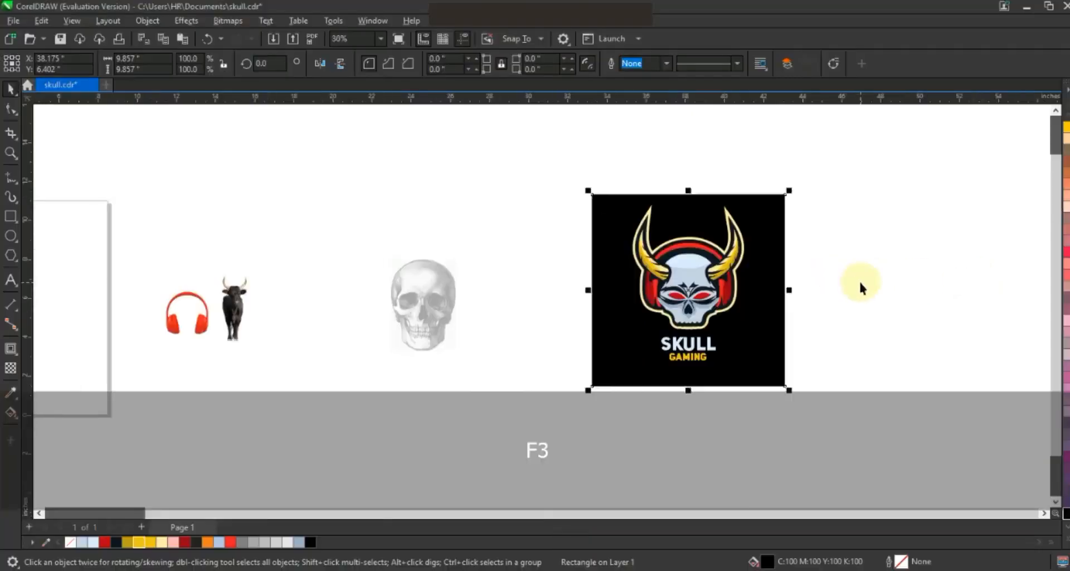
click(724, 289)
key(shift+F2)
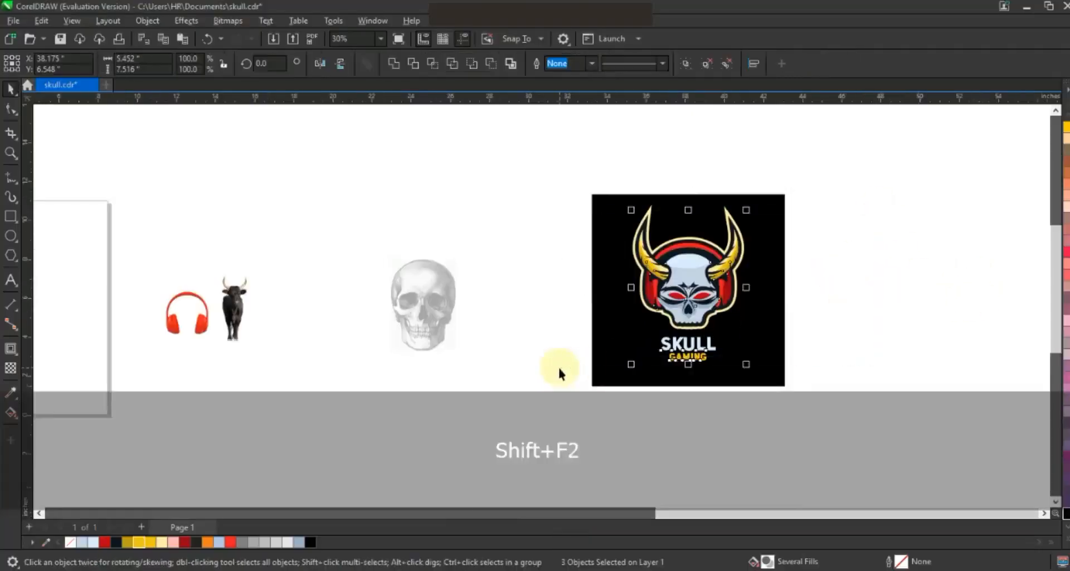
key(Escape)
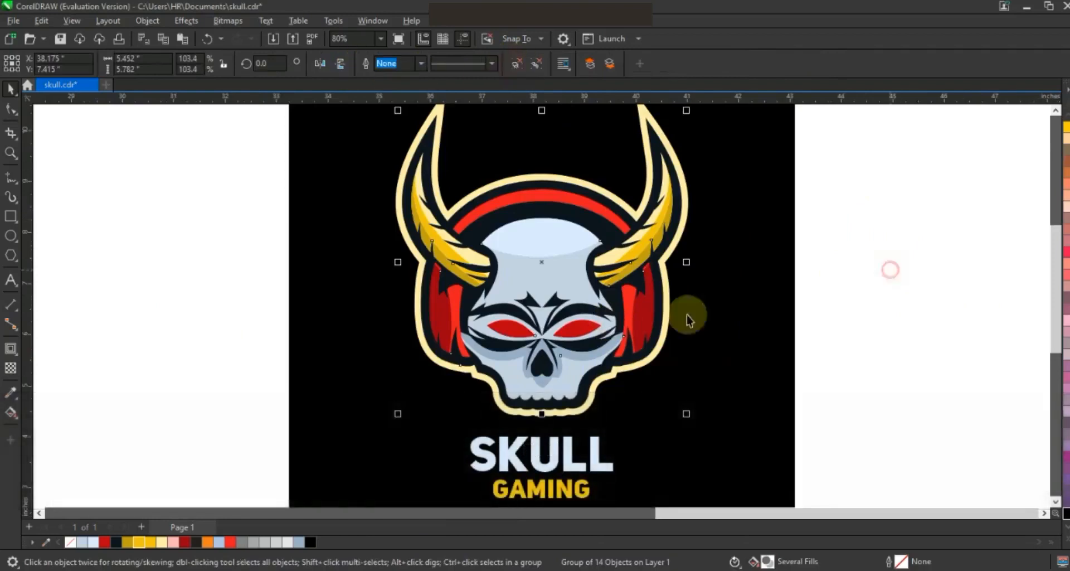
ctrl+click(555, 240)
key(shift+F2)
key(Escape)
drag(418, 347, 410, 342)
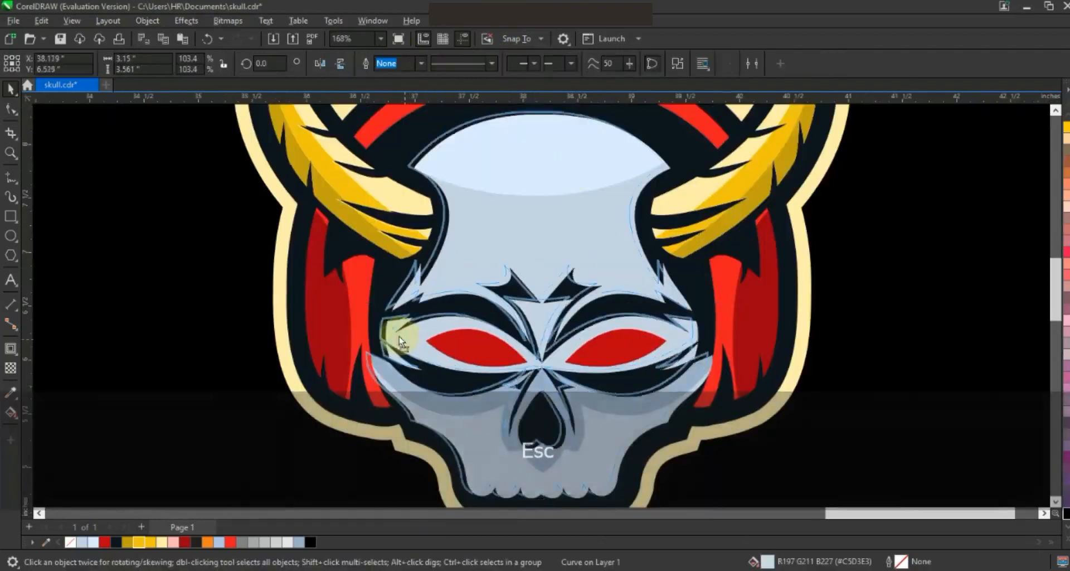
key(ctrl+z)
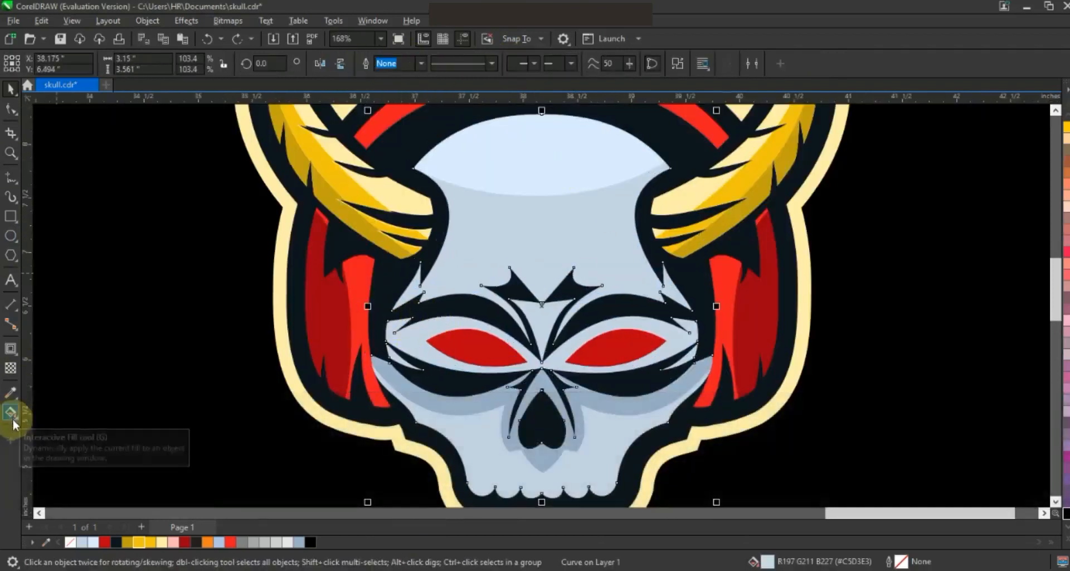
- Smart-fill the area surrounding both red eyes and colour it the near-black #0D151C
click(11, 412)
click(57, 427)
click(421, 347)
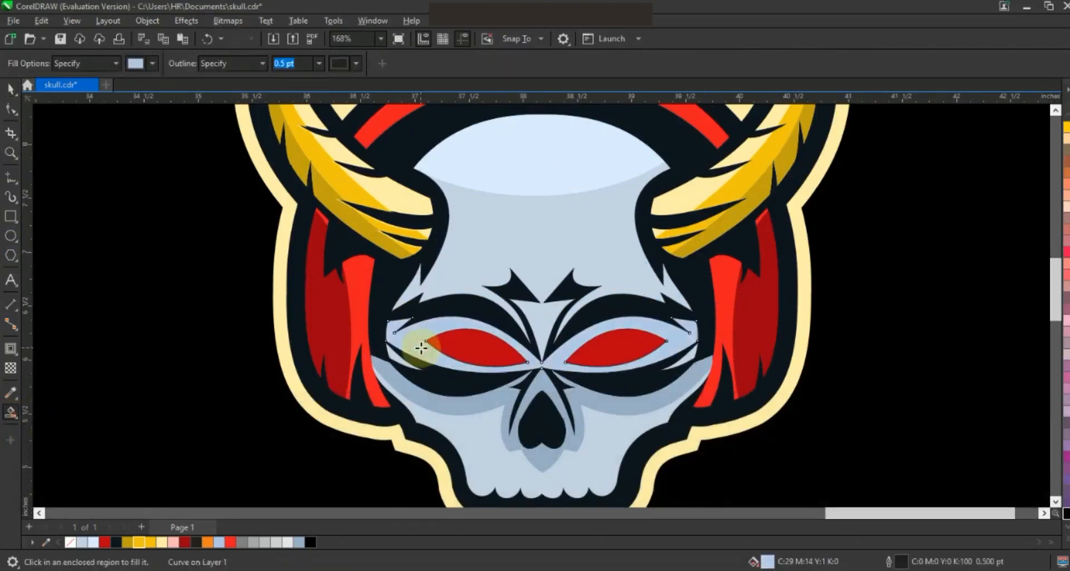
key(ctrl+z)
click(10, 92)
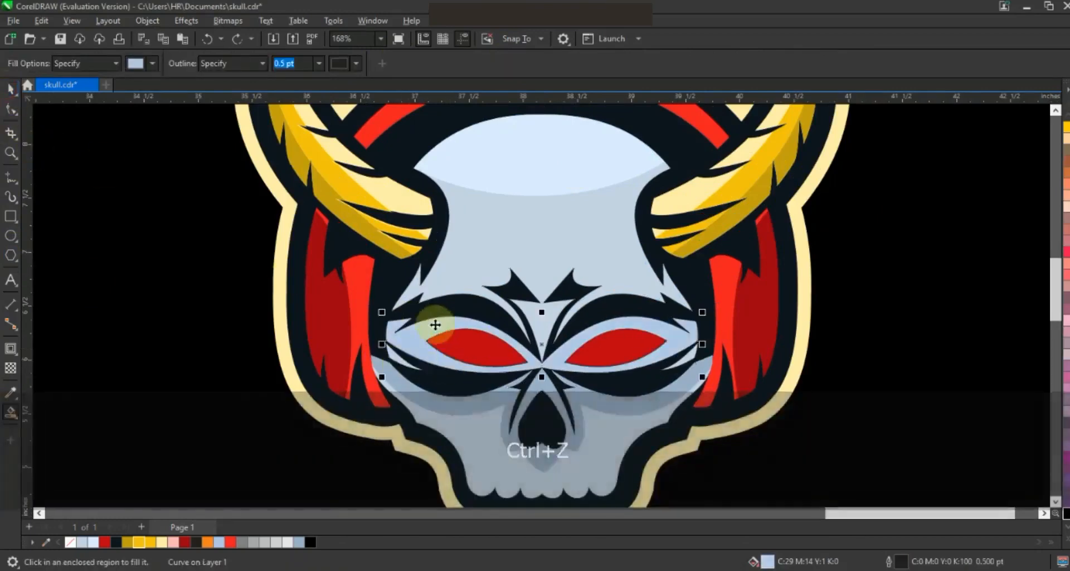
click(434, 325)
click(115, 542)
- Remove the outlines from the skull artwork and lettering on the black square
key(F3)
key(F3)
key(Escape)
drag(848, 411, 544, 174)
right_click(70, 541)
click(747, 342)
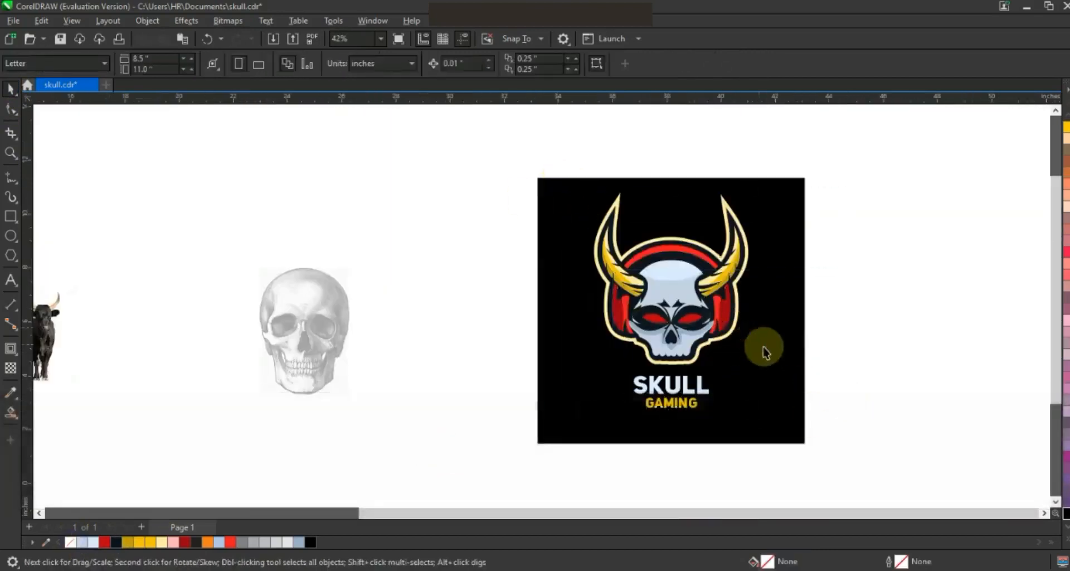
- Review the logo with its darkened eye area in full-screen preview
key(shift+F2)
key(F9)
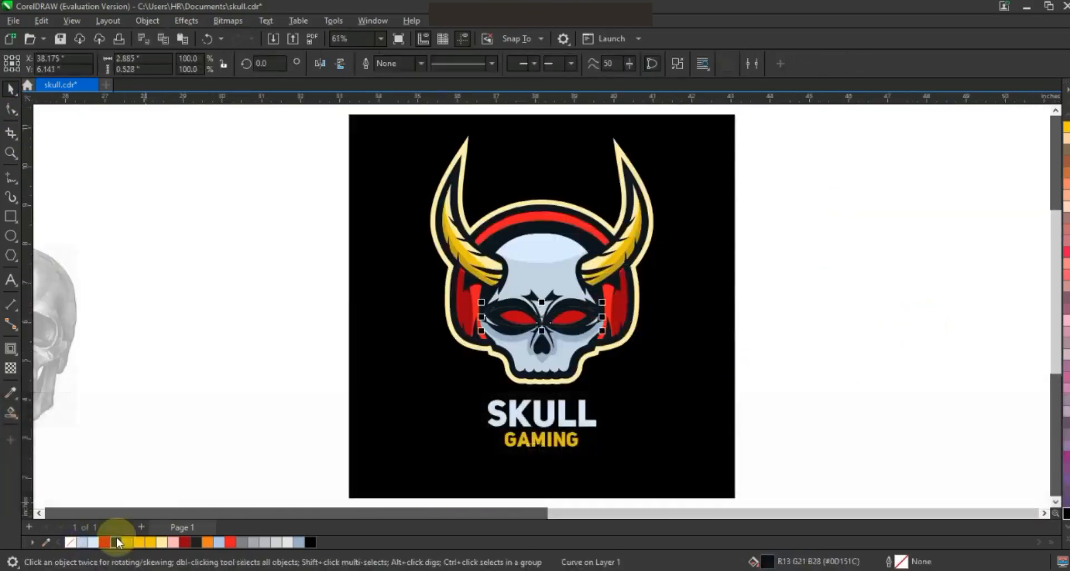
click(858, 389)
key(F9)
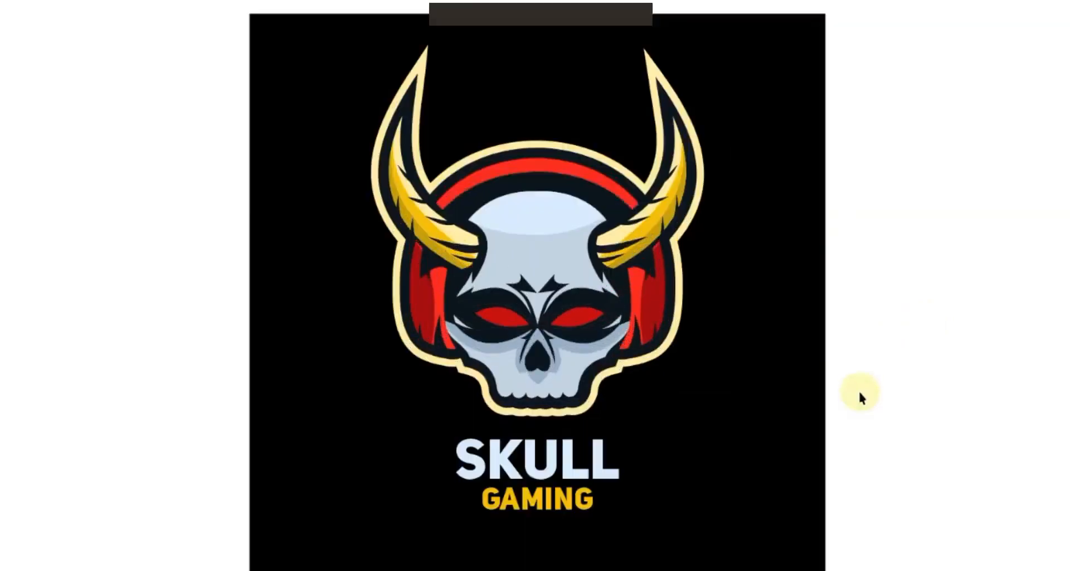